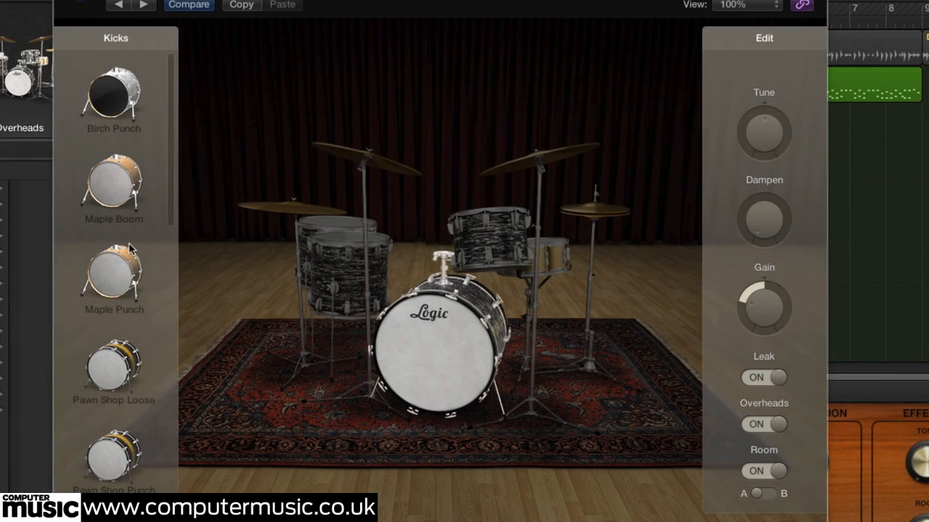
Swap the kit's kick drum for Maple Punch and its snare for Black Brass.
click(116, 272)
click(549, 254)
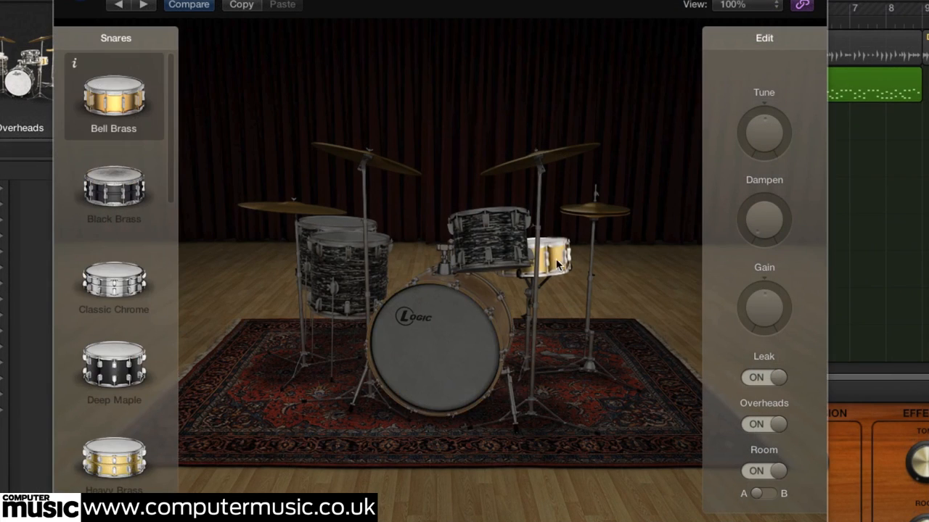
click(103, 187)
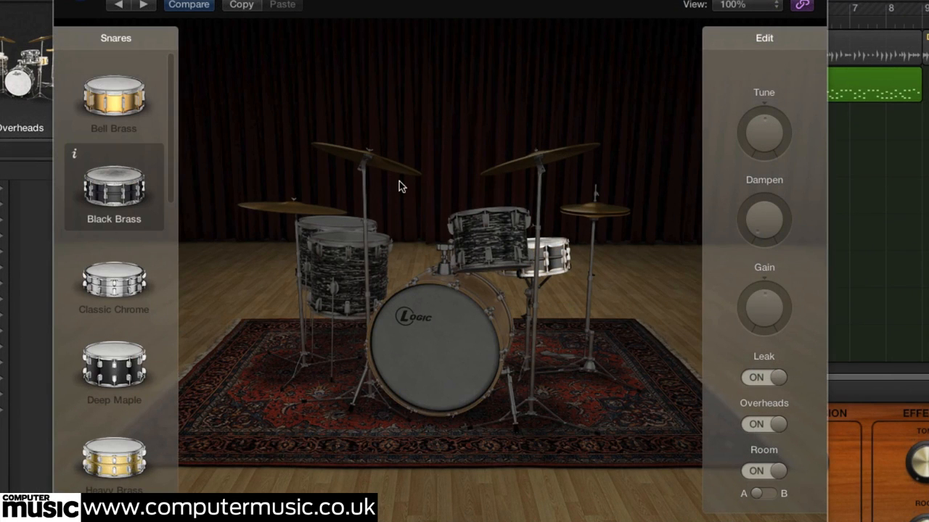
Change the kit's crash cymbals to Modern Dark and its hi-hats to Vintage Bright.
click(534, 163)
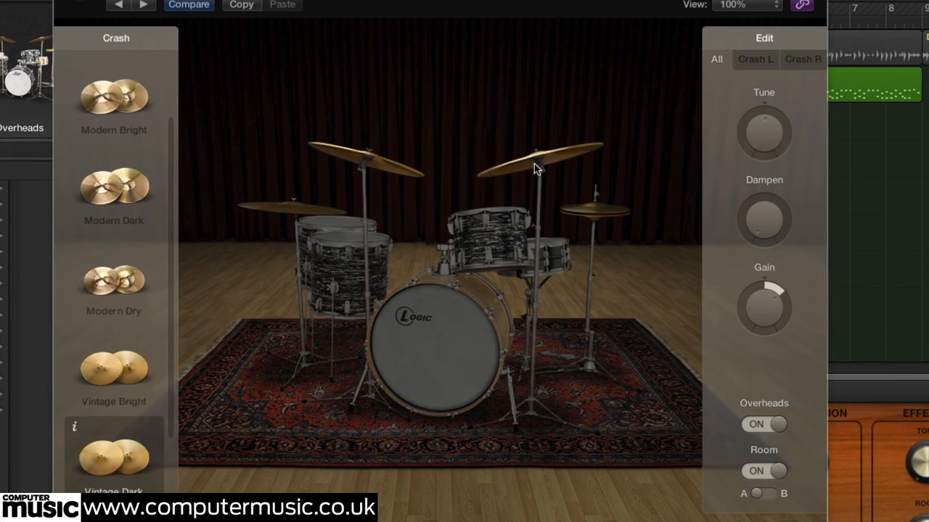
click(114, 214)
click(597, 211)
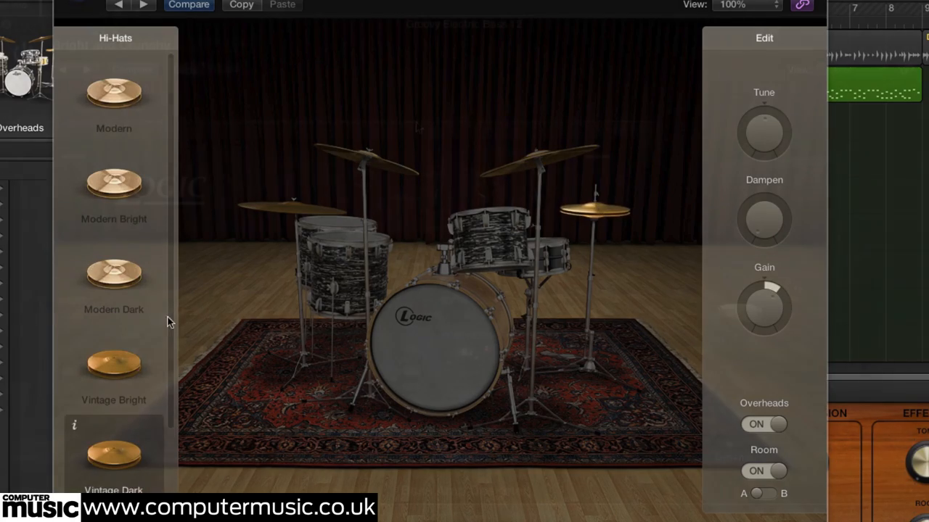
click(114, 363)
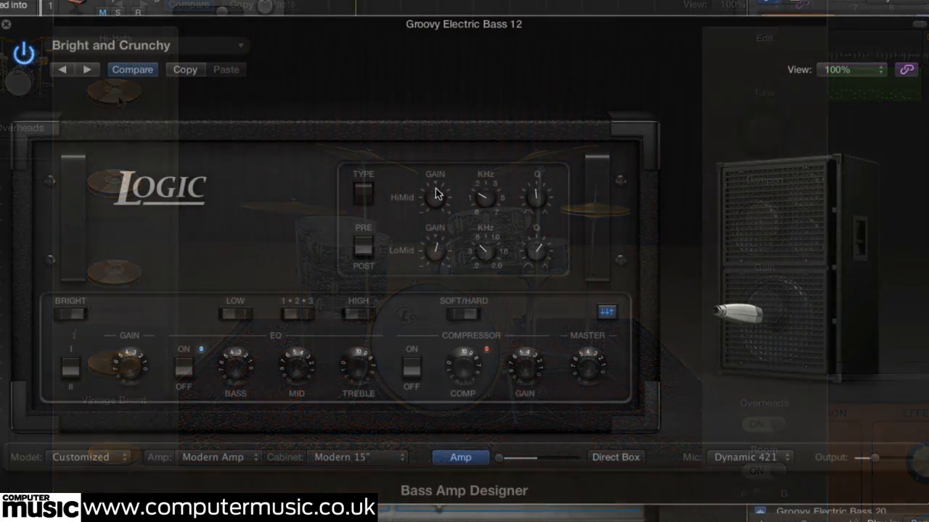
Load the Classic Comp preset in Bass Amp Designer and advance to the preset that follows it.
click(87, 69)
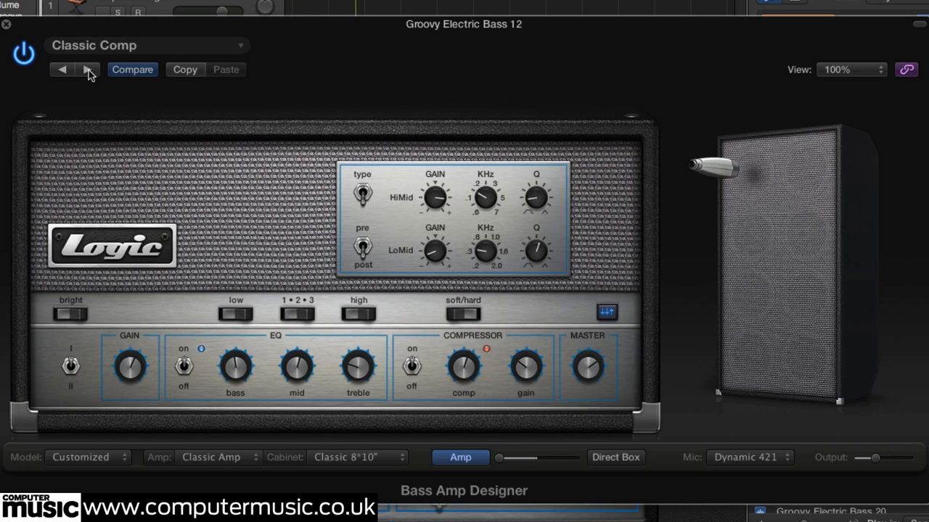
click(87, 70)
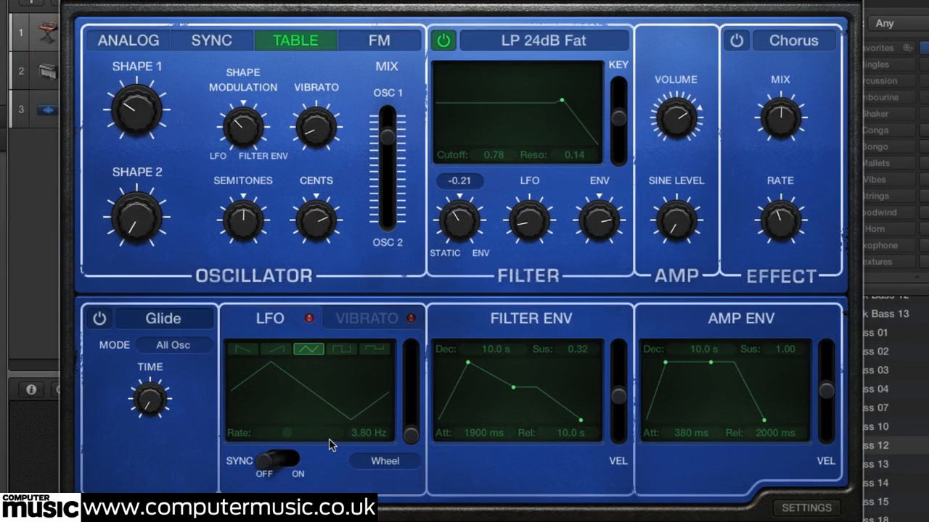
Adjust the synth's LFO rate and the Shape 1 and Shape 2 settings of its Table oscillator.
drag(327, 441, 272, 435)
click(126, 110)
drag(126, 110, 129, 94)
click(141, 214)
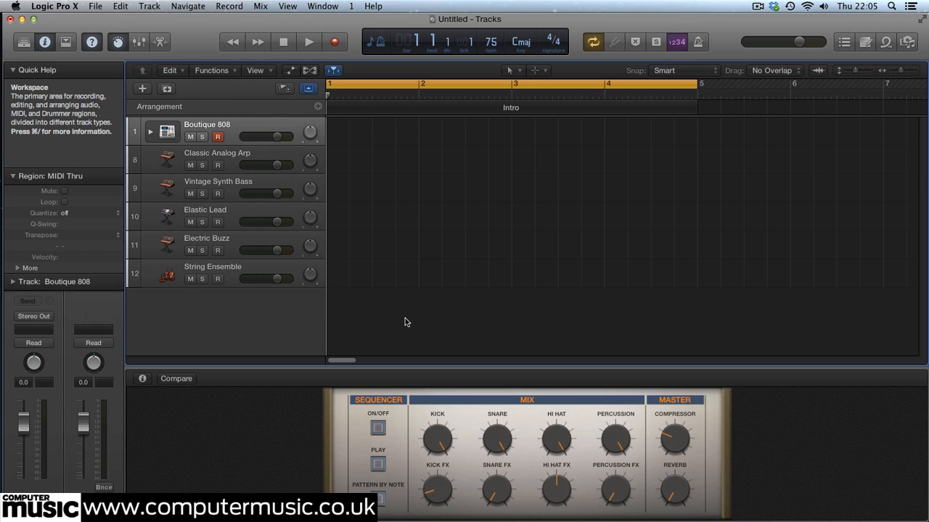
Lower the Classic Analog Arp track's volume to about -1.9 dB and adjust its pan.
drag(277, 165, 273, 165)
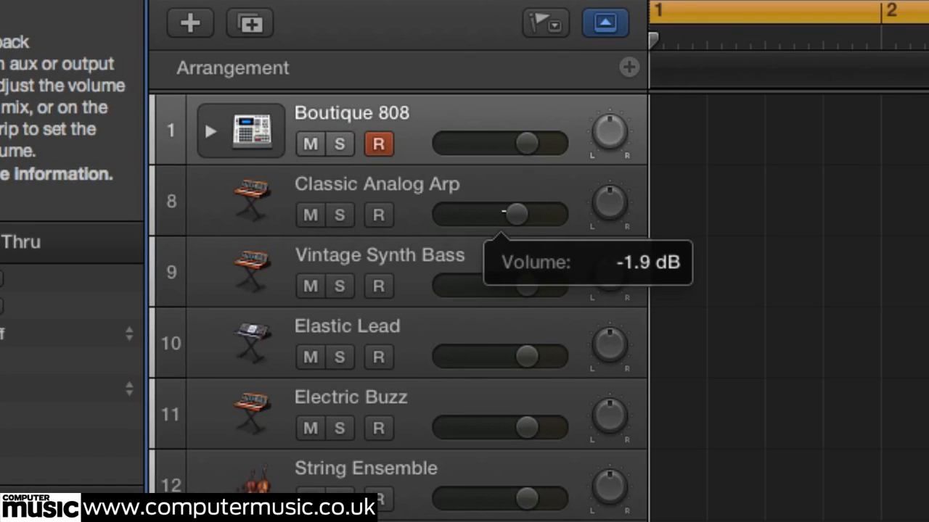
drag(503, 211, 494, 211)
drag(609, 205, 614, 208)
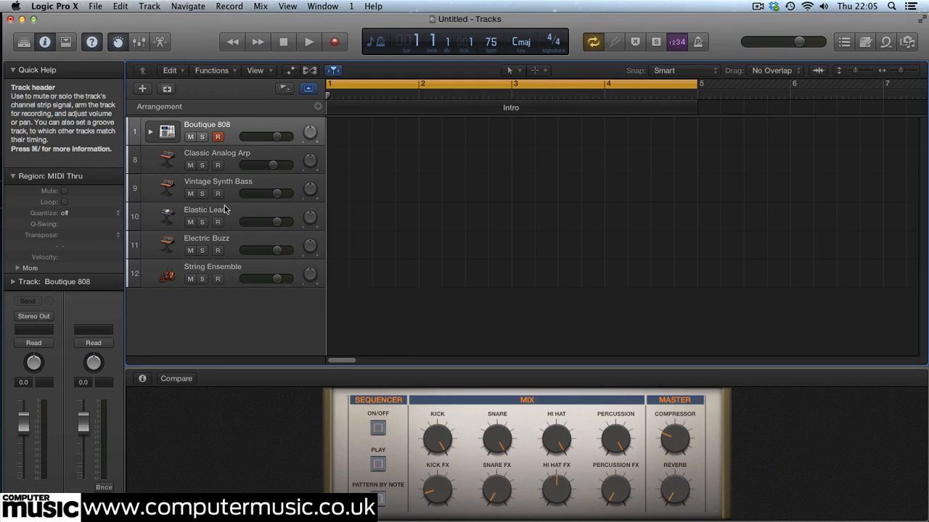
Select the Elastic Lead track and create an empty MIDI region at bar 1 on the Boutique 808 track.
click(224, 213)
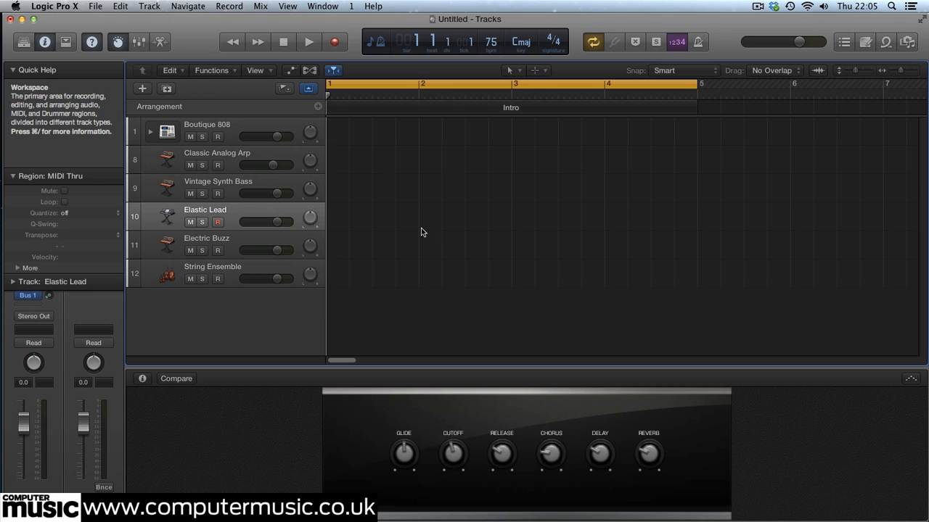
right_click(333, 131)
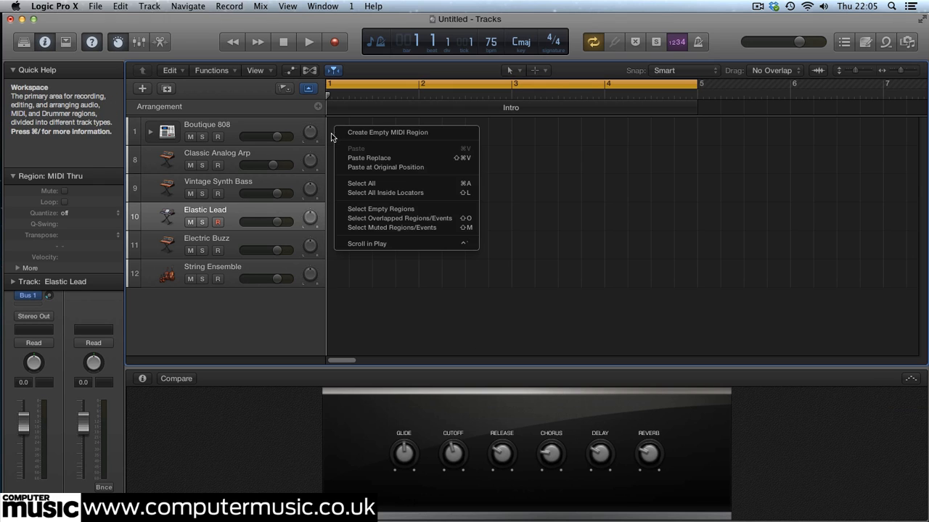
click(372, 133)
Open the Boutique 808 region in an enlarged Piano Roll and show the Library.
double_click(354, 129)
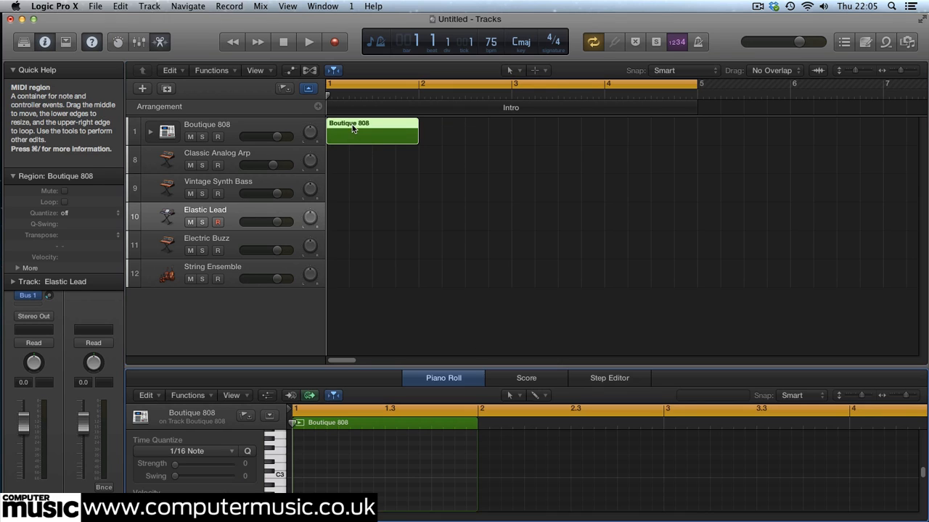
drag(383, 367, 378, 305)
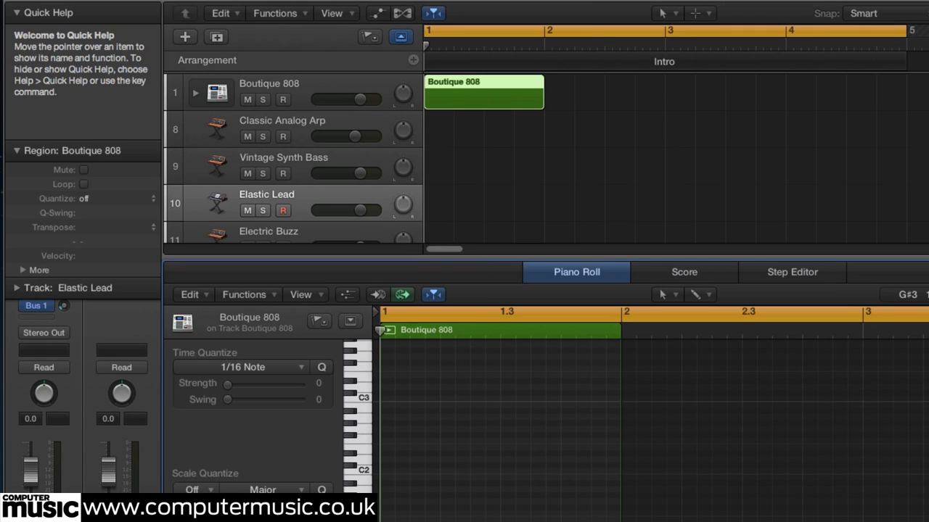
click(376, 0)
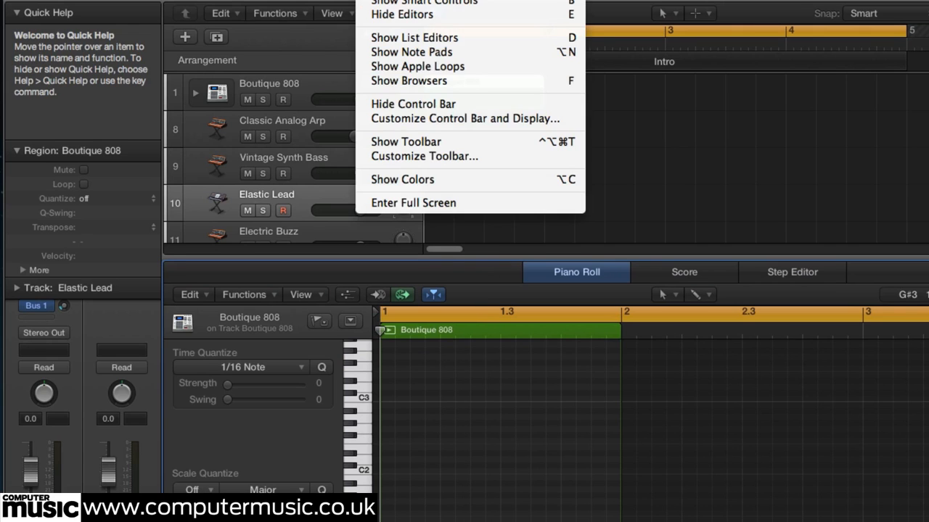
click(399, 0)
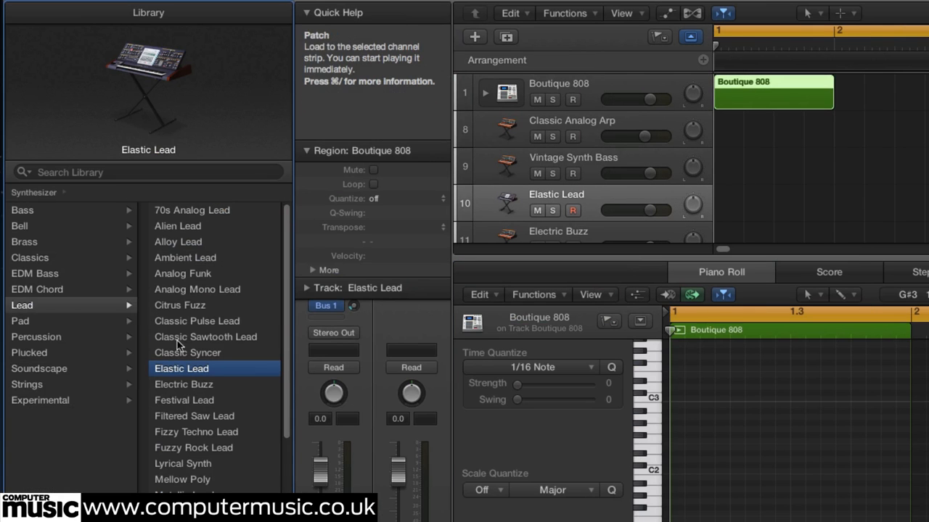
Try the Lyrical Synth, Nightlife Lead and Pulse Echo Lead patches on the Elastic Lead track.
scroll(201, 362, down, 2)
click(207, 435)
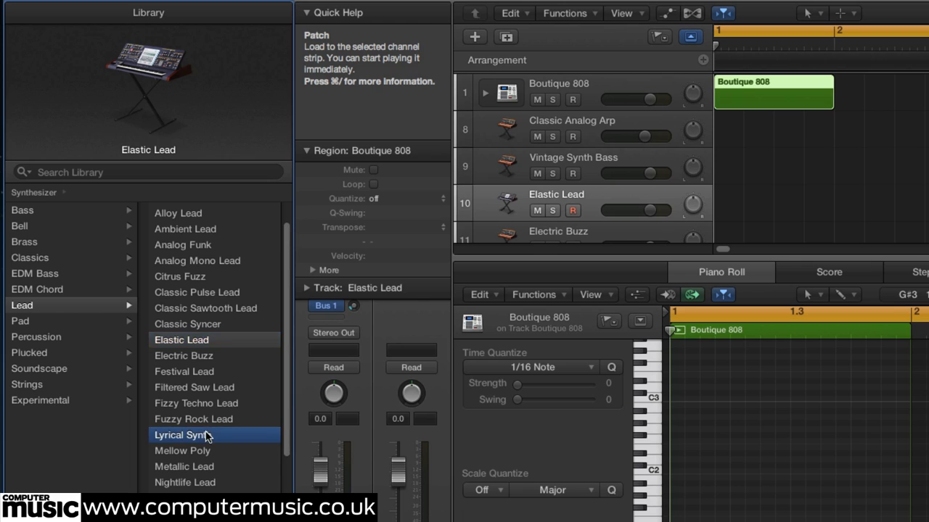
click(209, 483)
scroll(208, 483, down, 2)
click(185, 510)
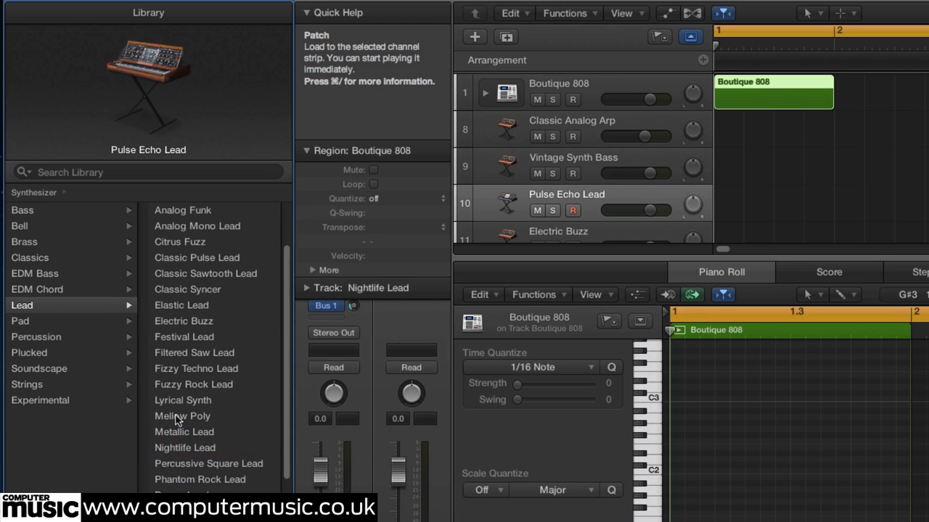
Load the Amped Synth Lead patch, the Detroit Garage drum kit and finally the Prog Rock Bass patch on track 10.
click(22, 321)
click(29, 257)
click(235, 228)
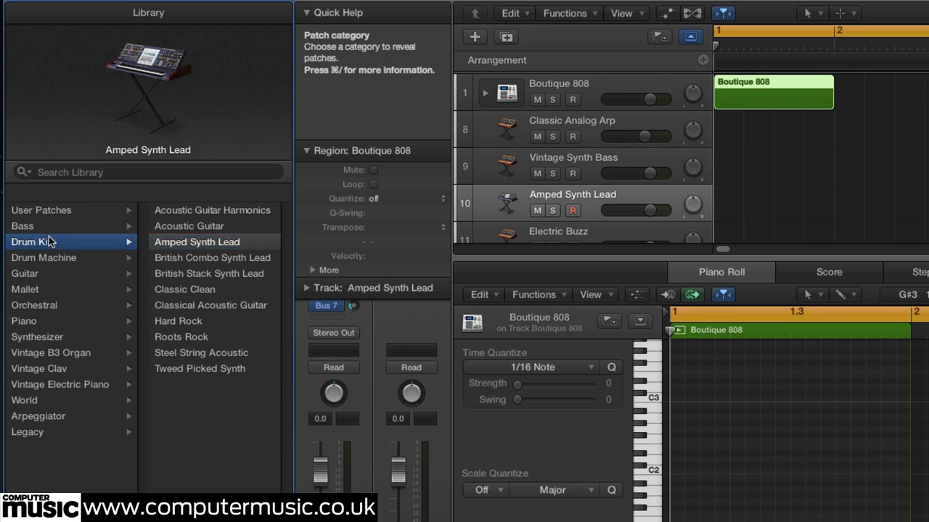
click(48, 237)
click(192, 243)
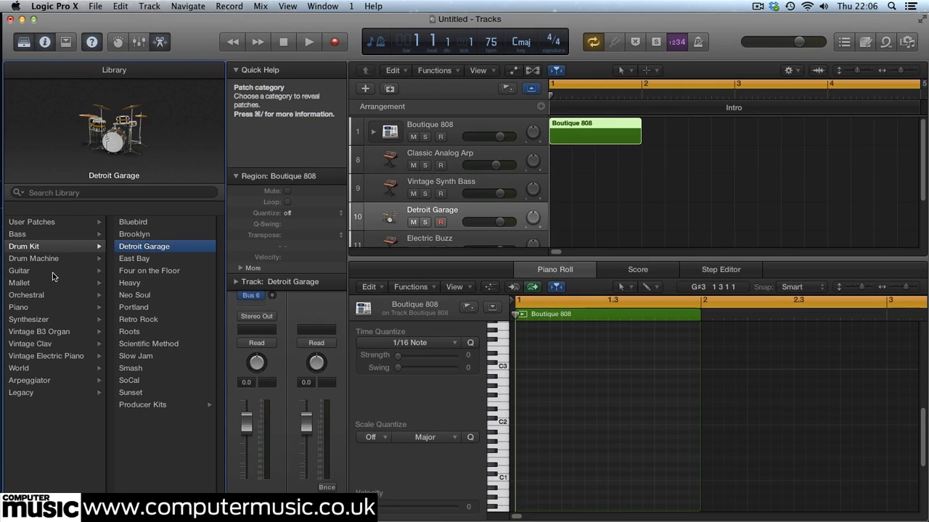
click(53, 234)
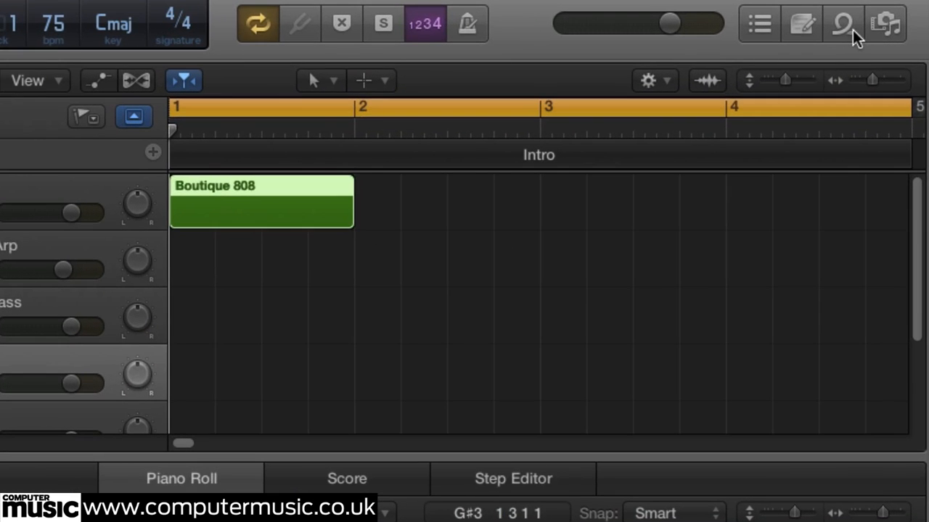
Briefly show the Apple Loops browser and switch the Boutique 808 region's editor to the Step Editor.
click(846, 30)
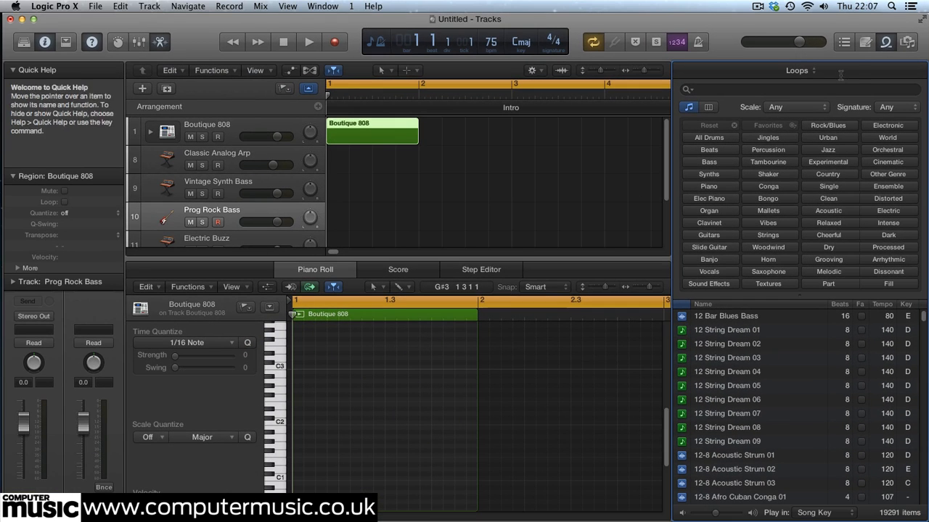
click(886, 42)
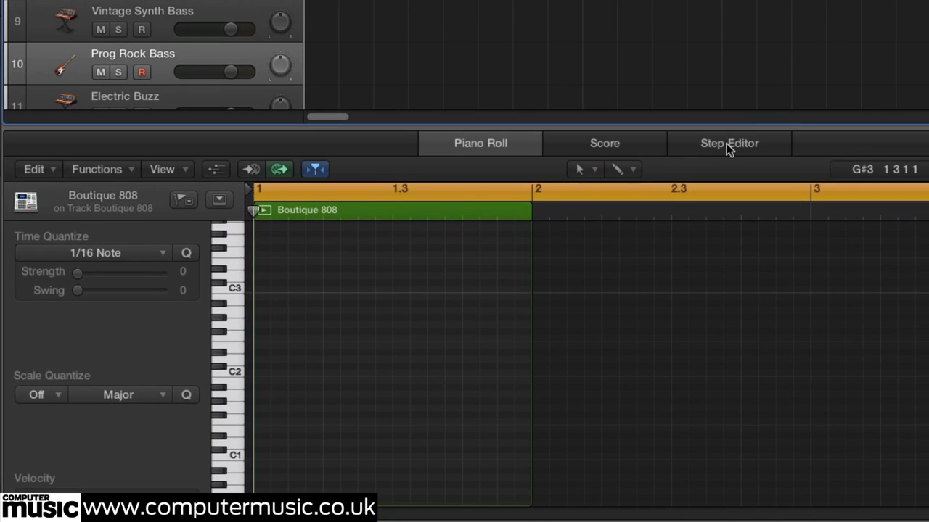
click(661, 212)
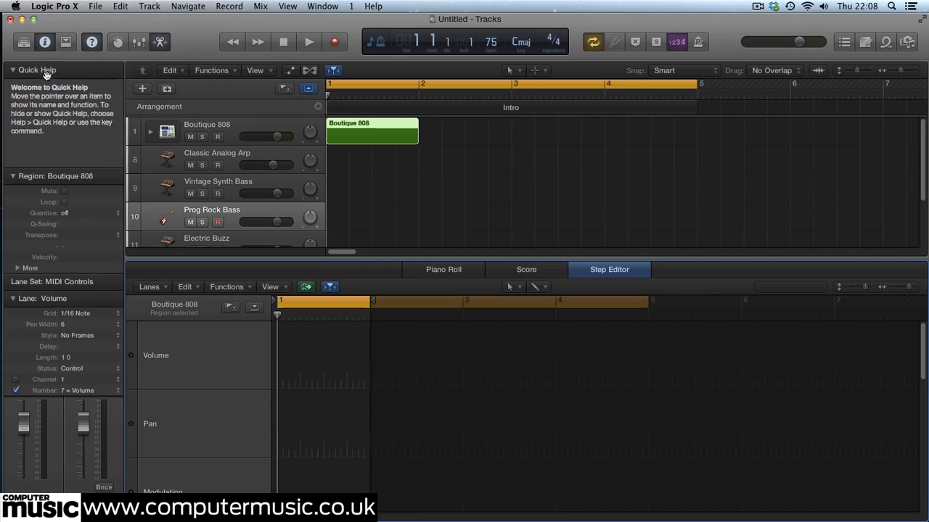
Detach Quick Help into a floating window over the tracks area and read its Score Editor and Step Editor descriptions.
drag(47, 72, 774, 135)
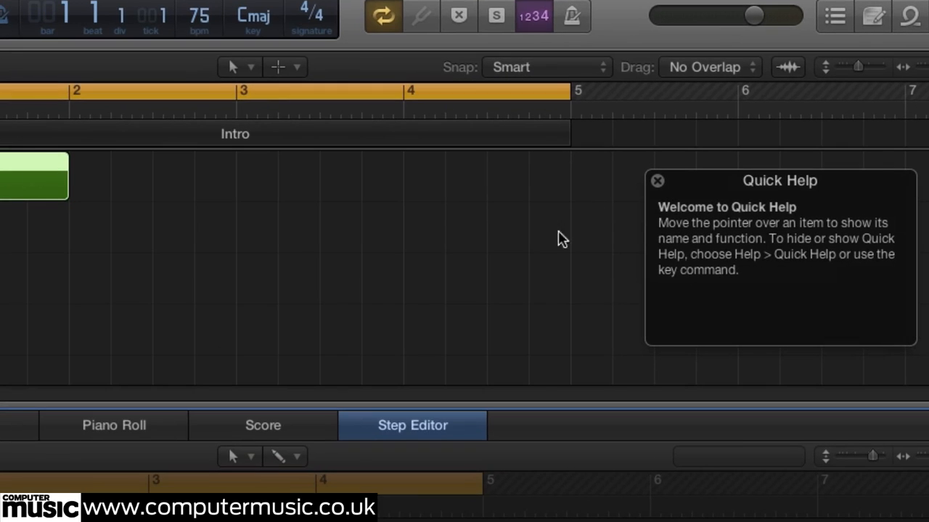
mouse_move(615, 281)
mouse_move(283, 431)
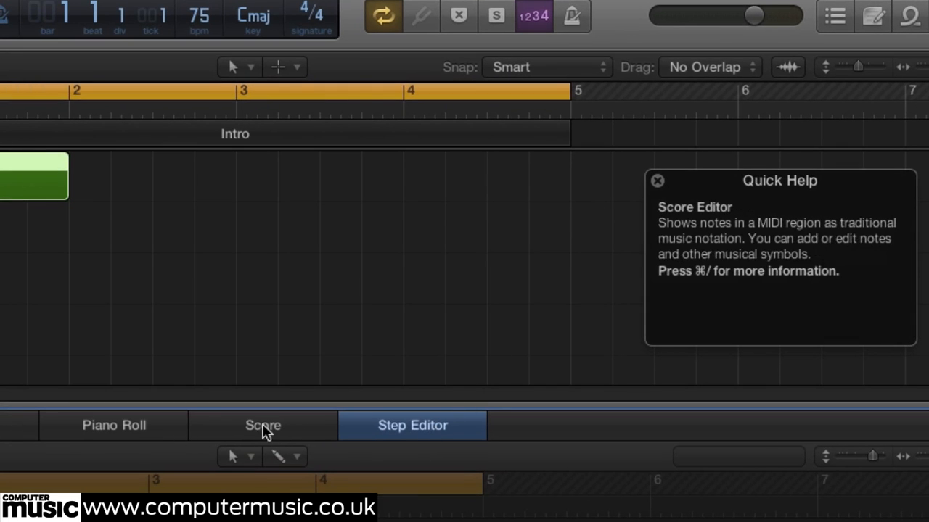
mouse_move(444, 429)
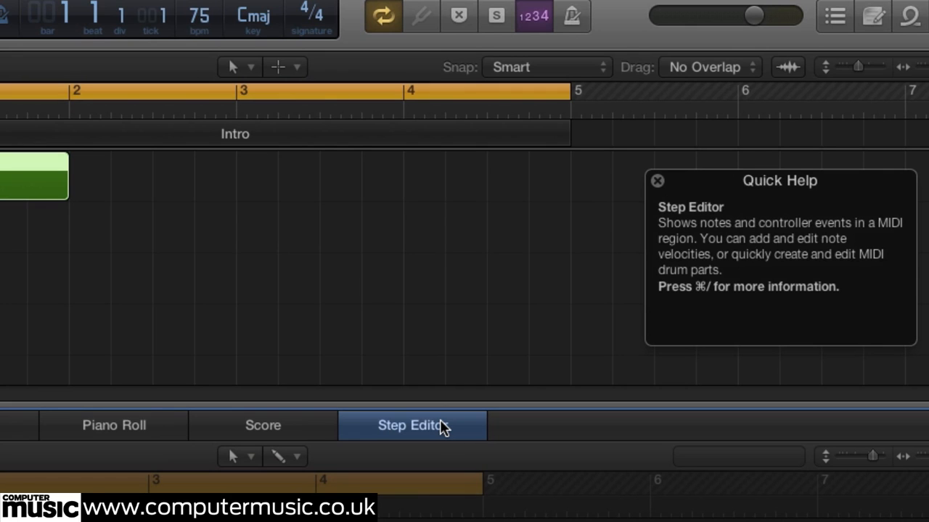
View the full Step Editor overview in the Help Center, and close both it and the floating Quick Help window.
key(super+slash)
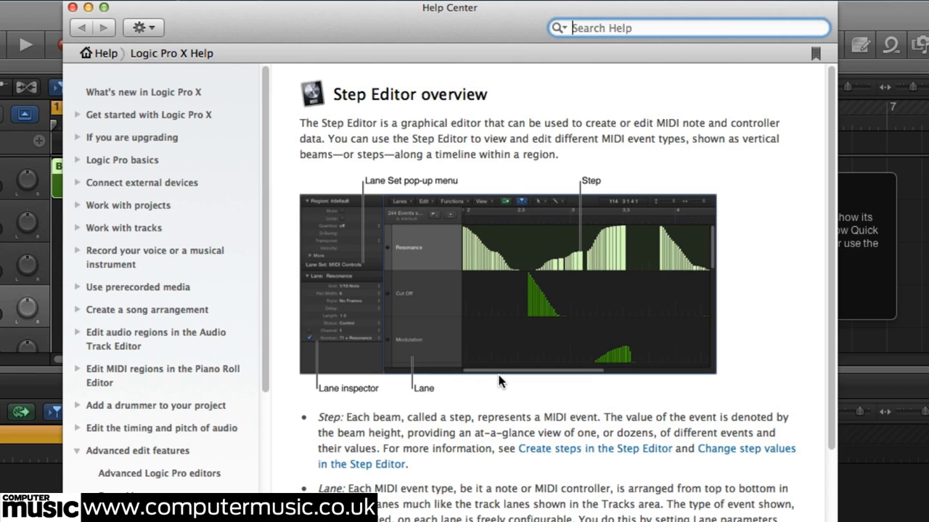
click(73, 7)
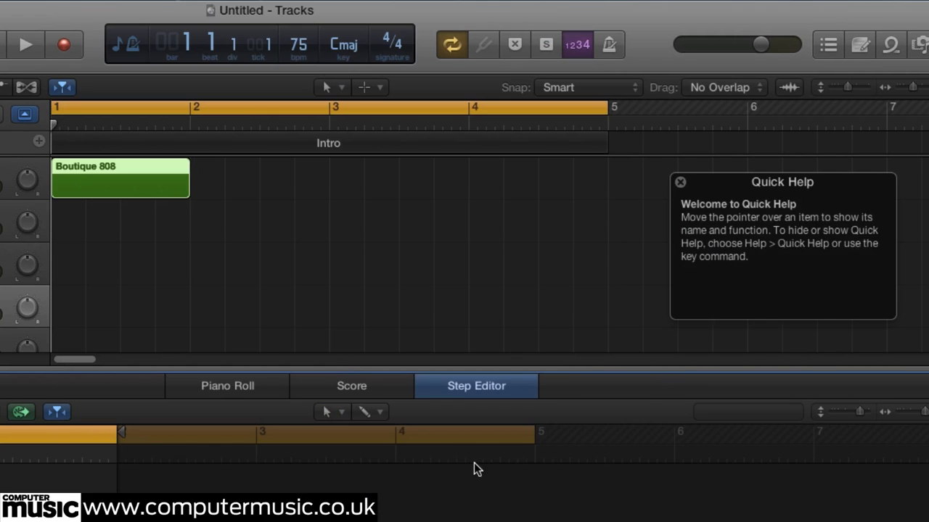
click(681, 182)
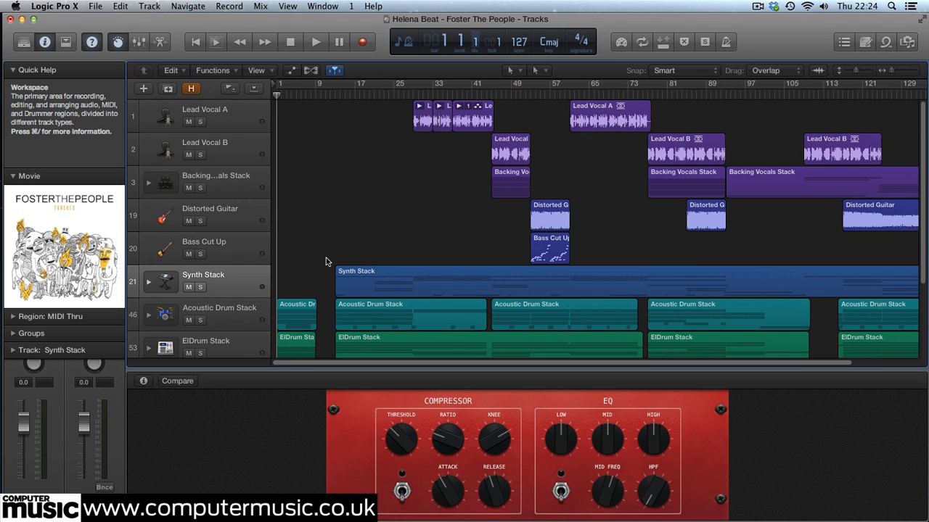
Expand the Synth Stack in the Helena Beat project and look through its subtracks and their regions.
scroll(326, 259, down, 3)
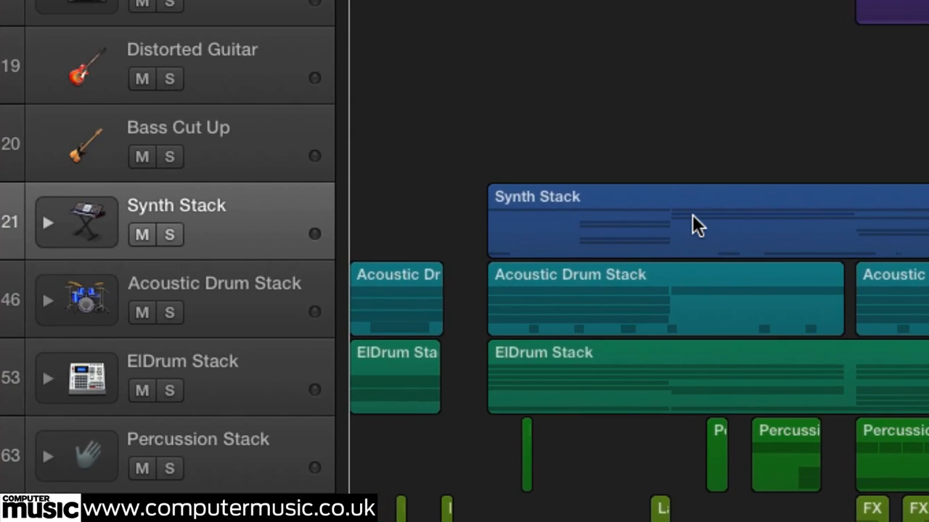
click(667, 224)
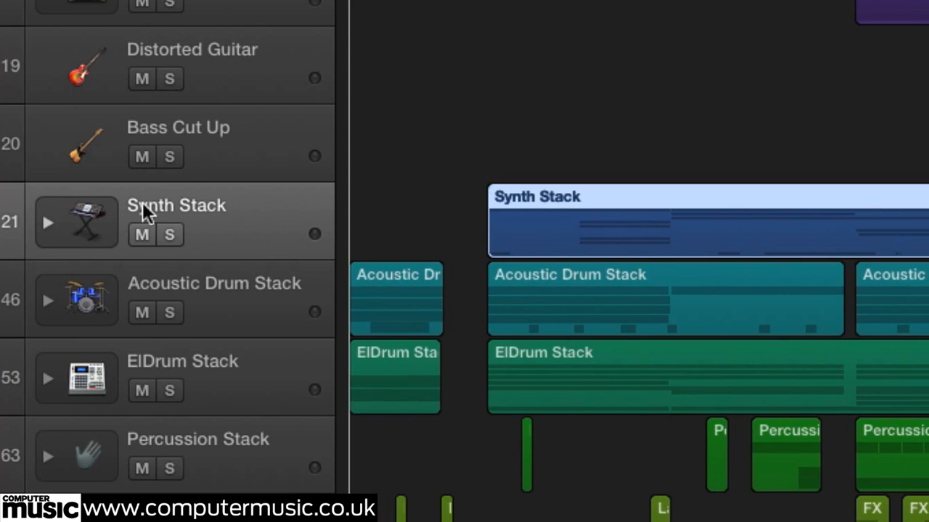
click(47, 224)
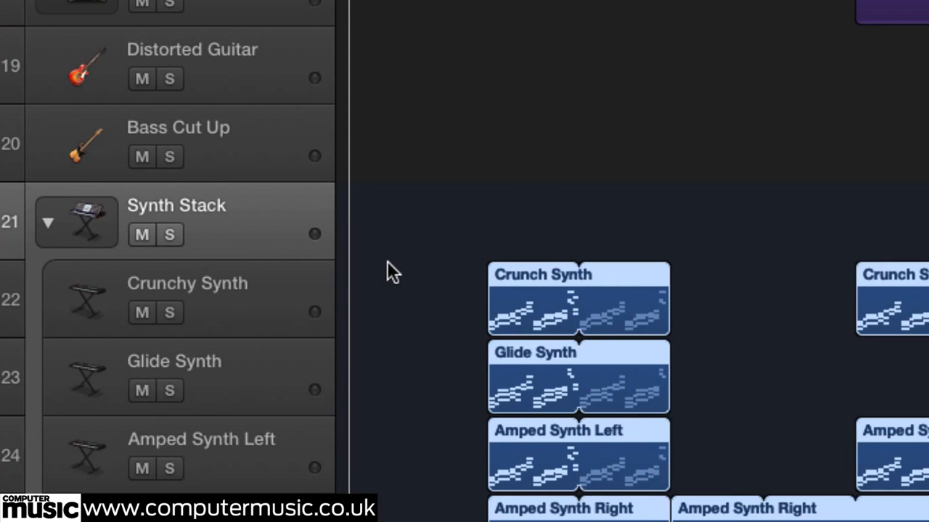
scroll(386, 263, down, 10)
scroll(386, 263, down, 10)
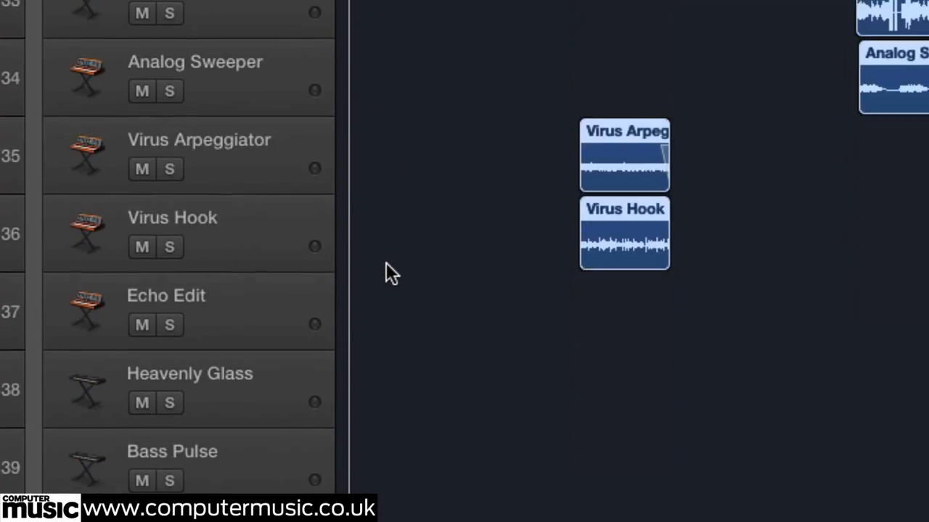
scroll(386, 263, up, 5)
scroll(386, 270, up, 6)
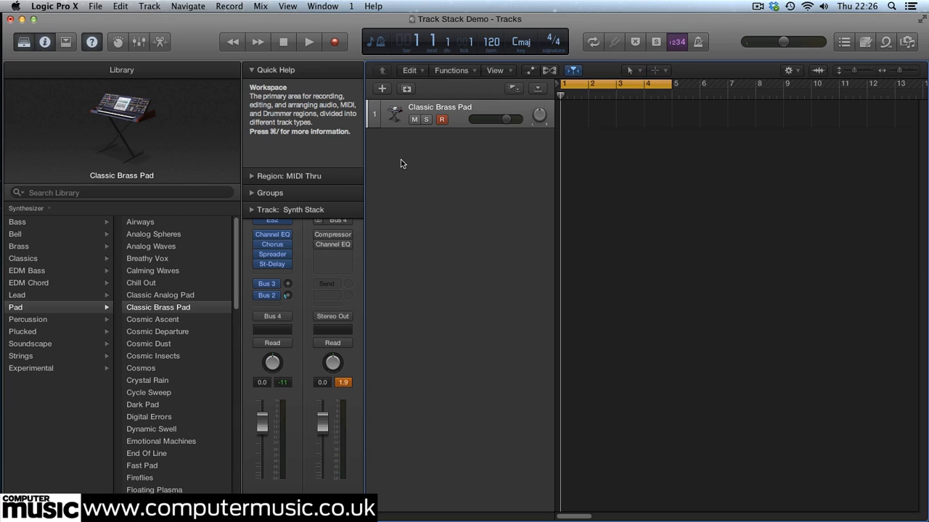
Create a software instrument track, load the Cableguys Curve 2 CM instrument on it and dismiss its welcome screen.
click(382, 88)
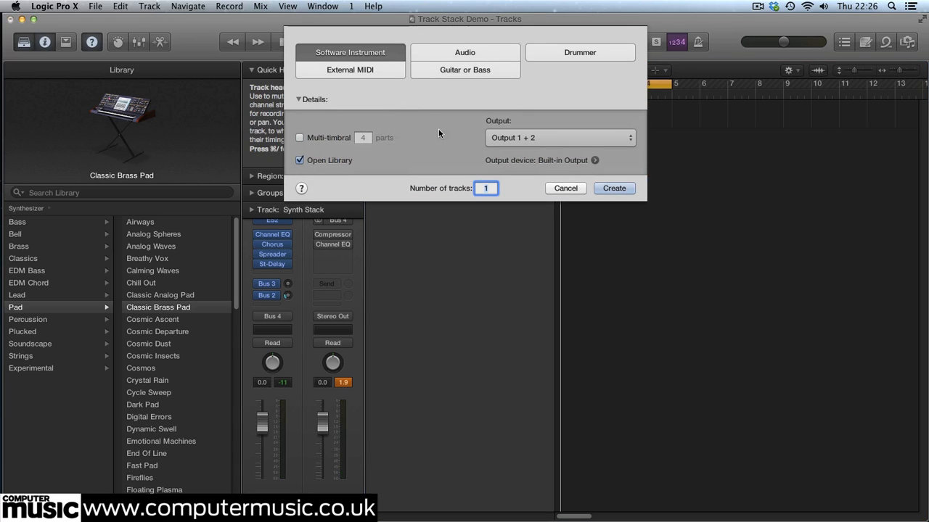
key(Return)
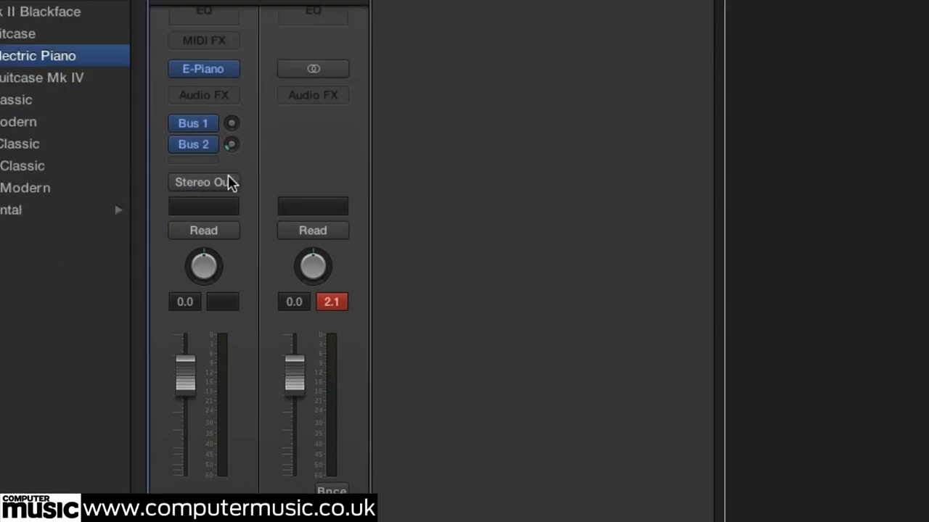
click(208, 69)
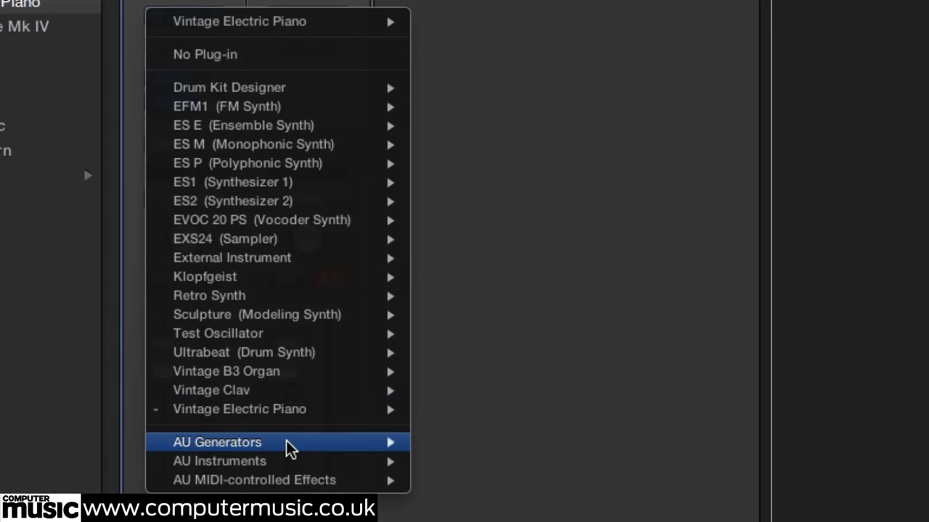
mouse_move(328, 465)
mouse_move(434, 470)
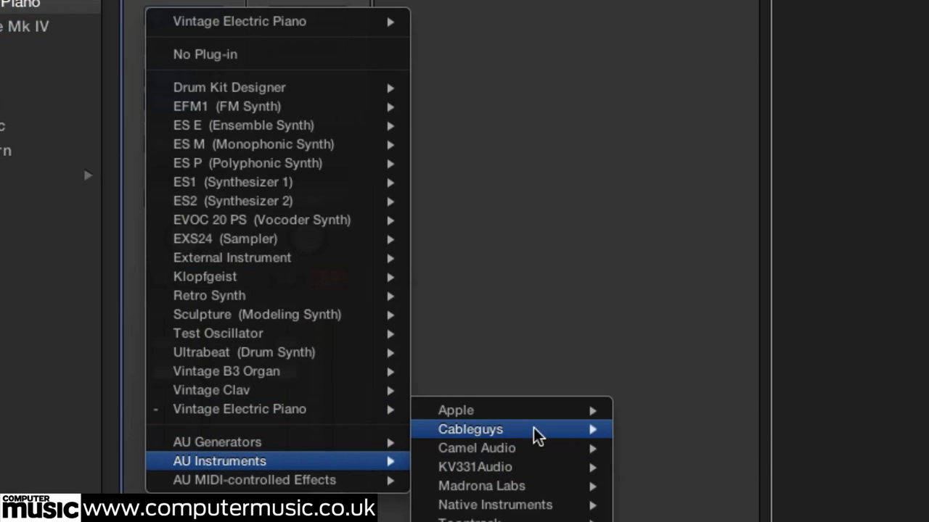
click(805, 433)
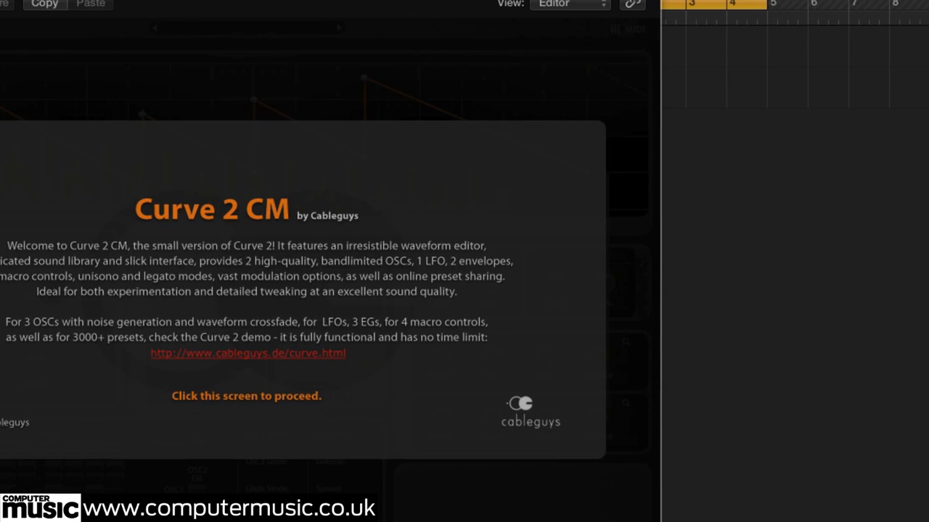
click(265, 86)
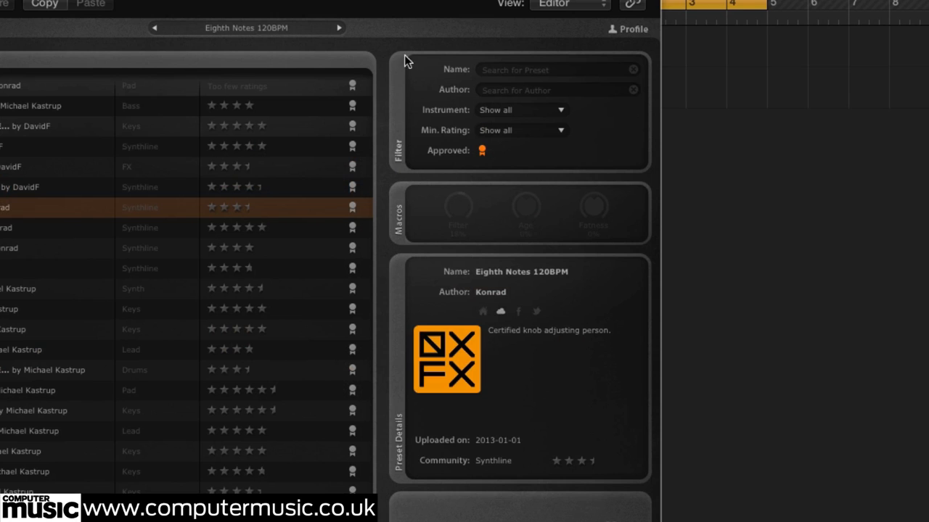
Filter the Curve 2 CM presets by the name "playwaves" and load the matching preset.
click(514, 71)
text(playwaves)
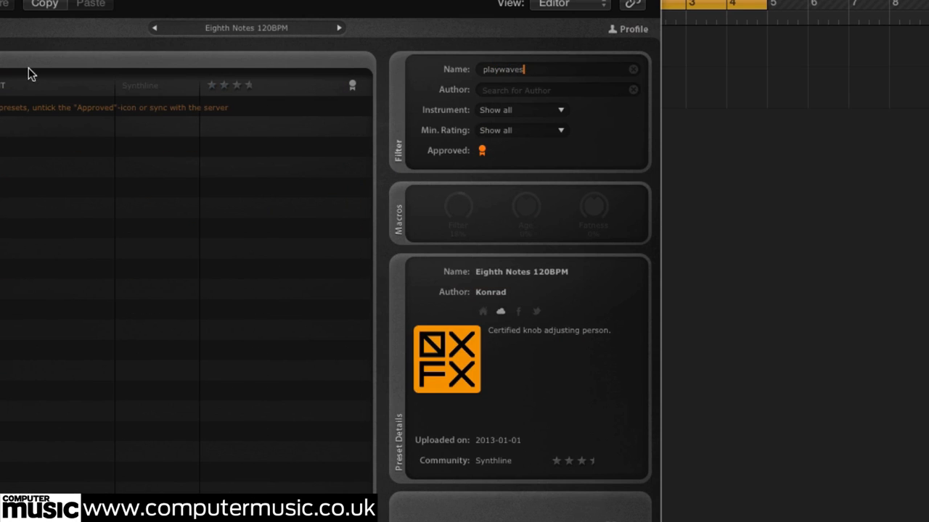
click(29, 84)
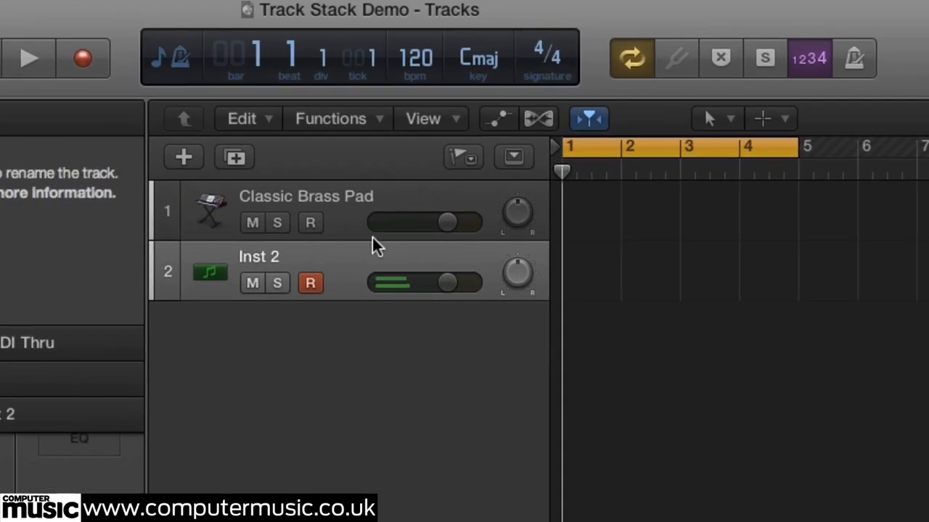
Combine the Classic Brass Pad and Inst 2 tracks into a Summing Stack.
click(346, 191)
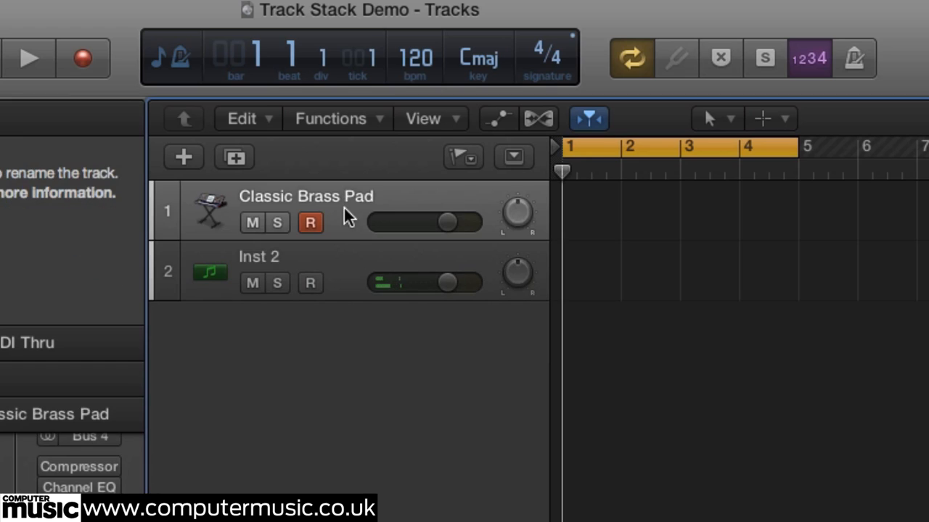
shift+click(339, 251)
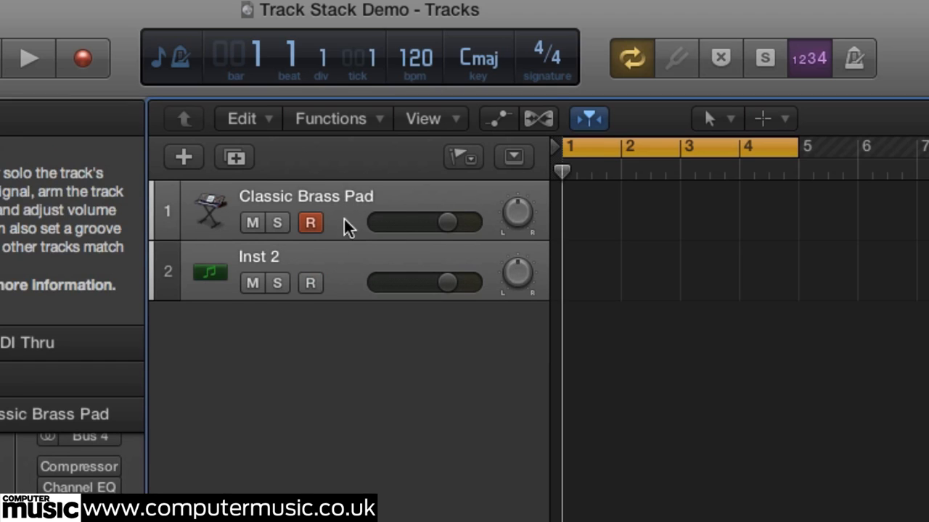
right_click(355, 201)
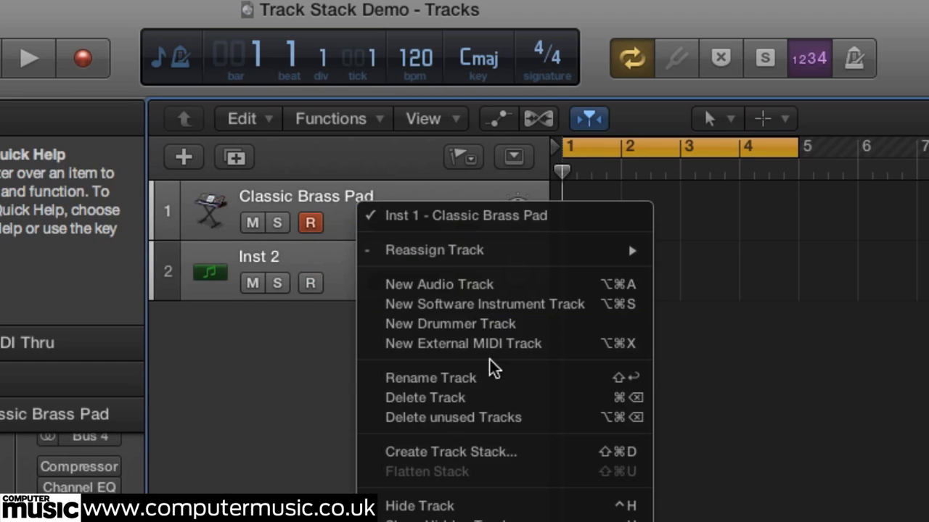
click(479, 454)
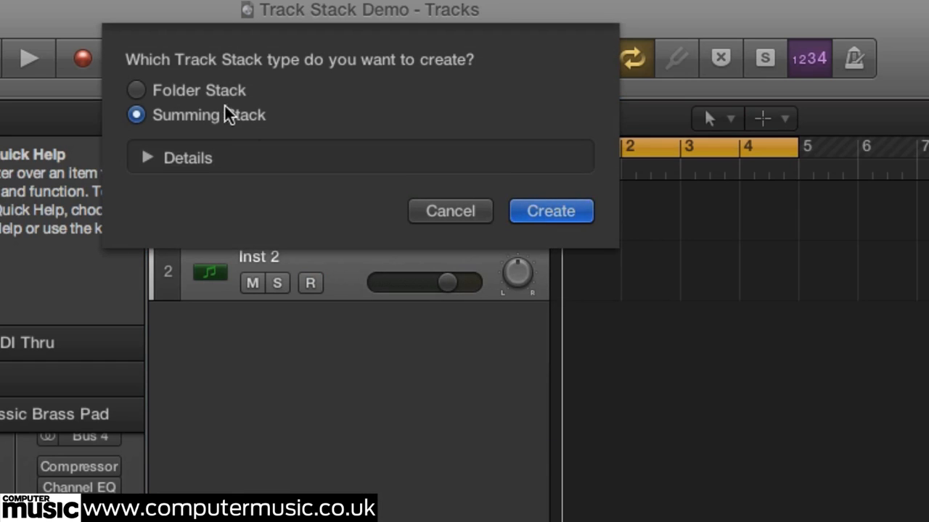
click(547, 210)
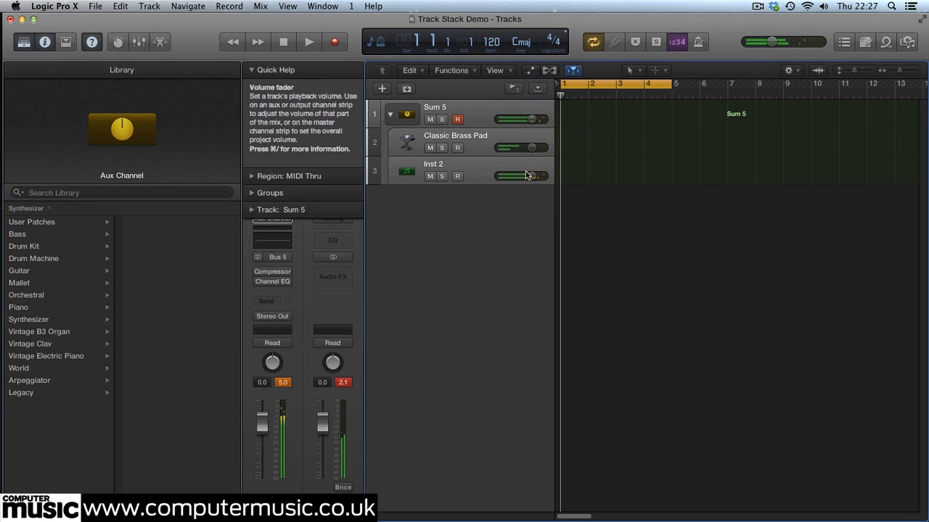
Insert a Transposer MIDI effect on the Inst 2 track, set its transposition to 24 semitones and close its window.
click(483, 166)
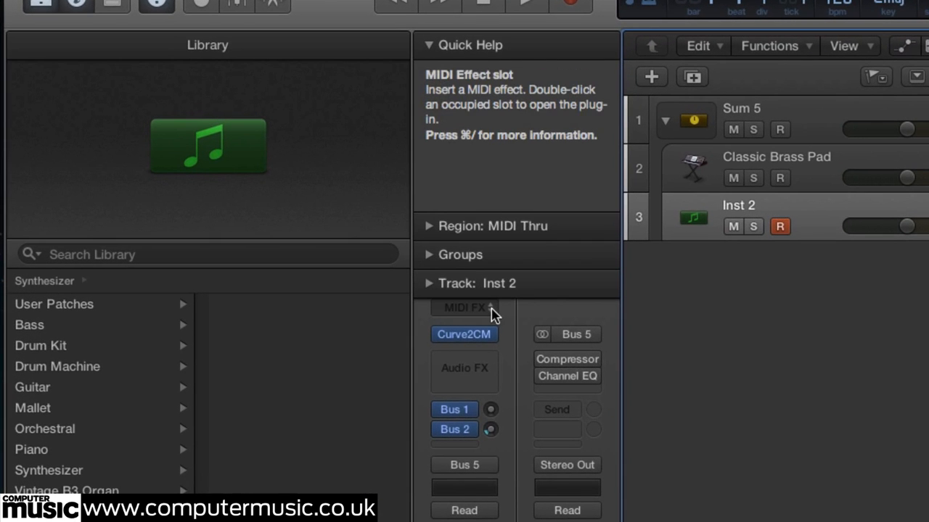
click(492, 314)
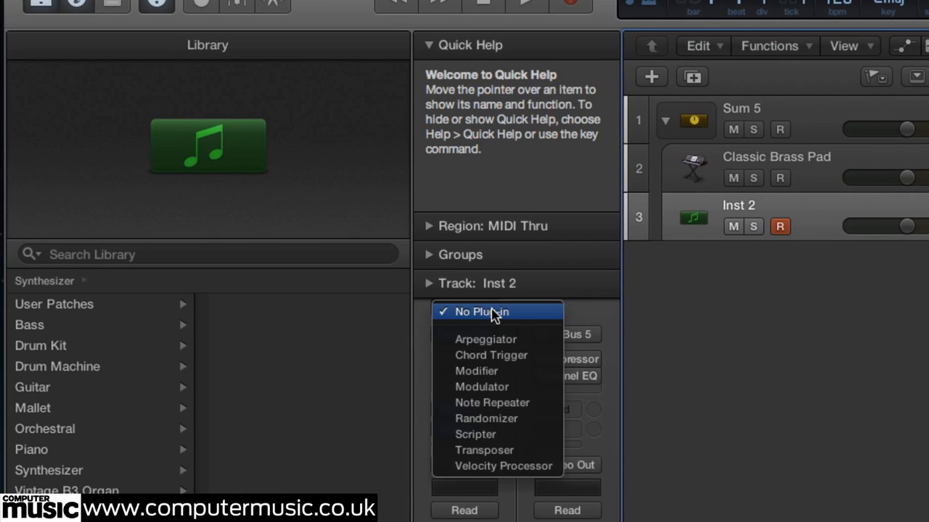
click(510, 451)
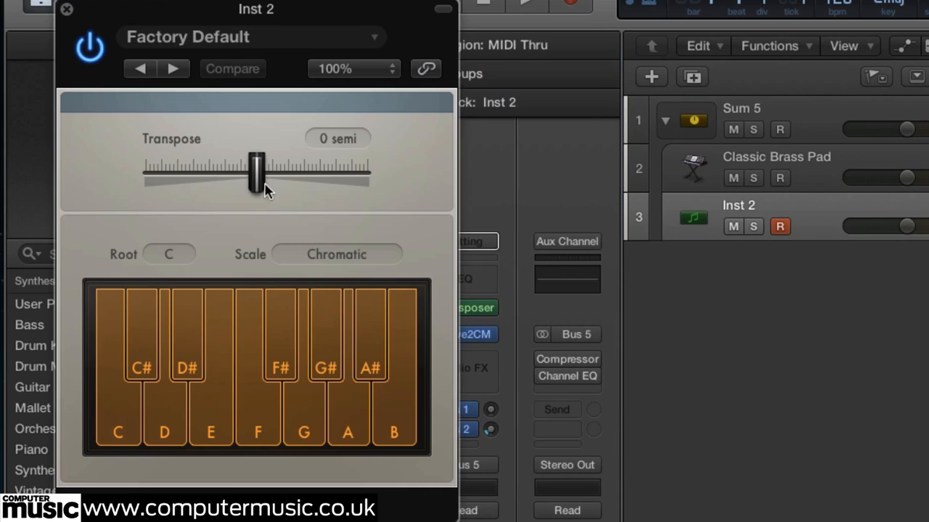
drag(259, 174, 371, 170)
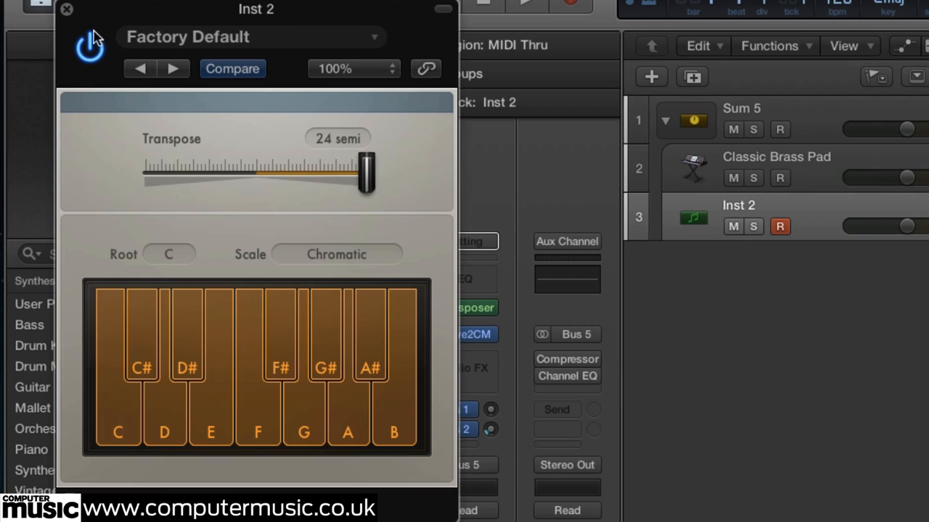
click(66, 10)
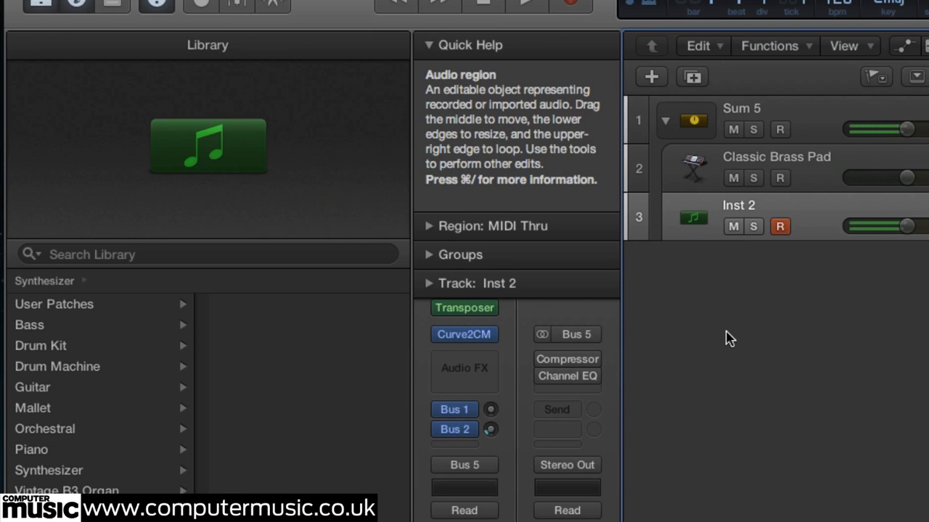
Enable the Compressor on the Sum 5 stack's channel strip.
click(808, 118)
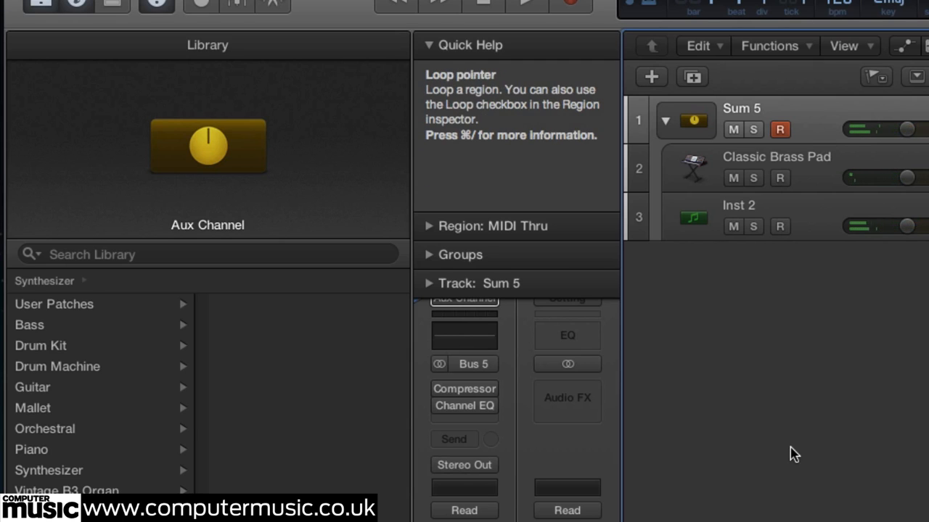
mouse_move(487, 391)
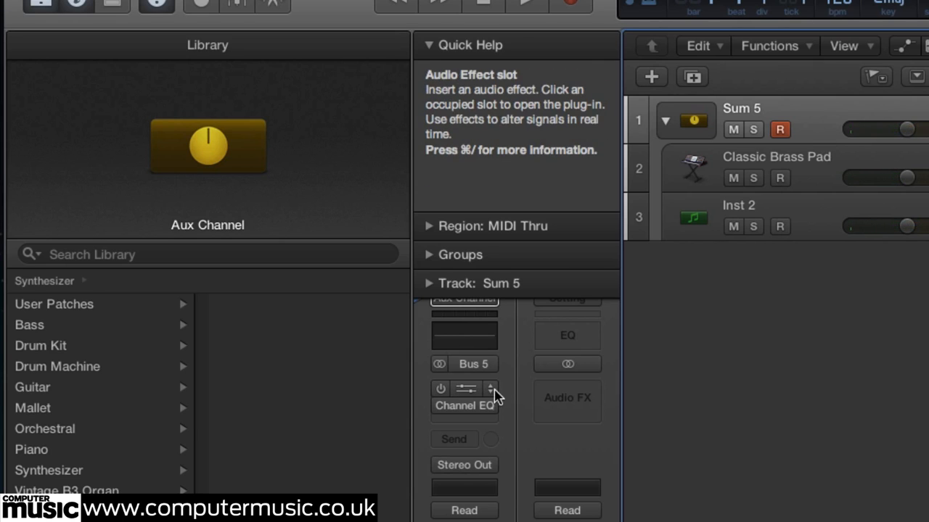
click(440, 390)
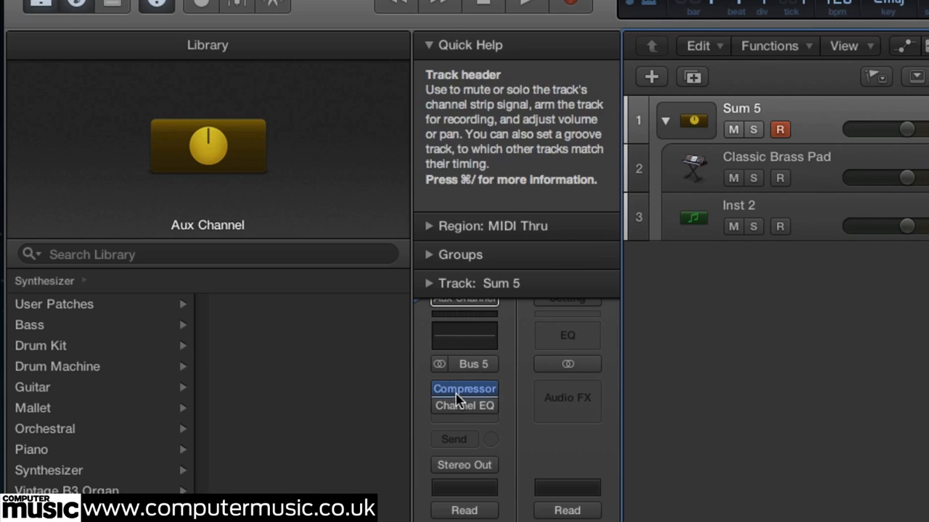
click(459, 392)
key(space)
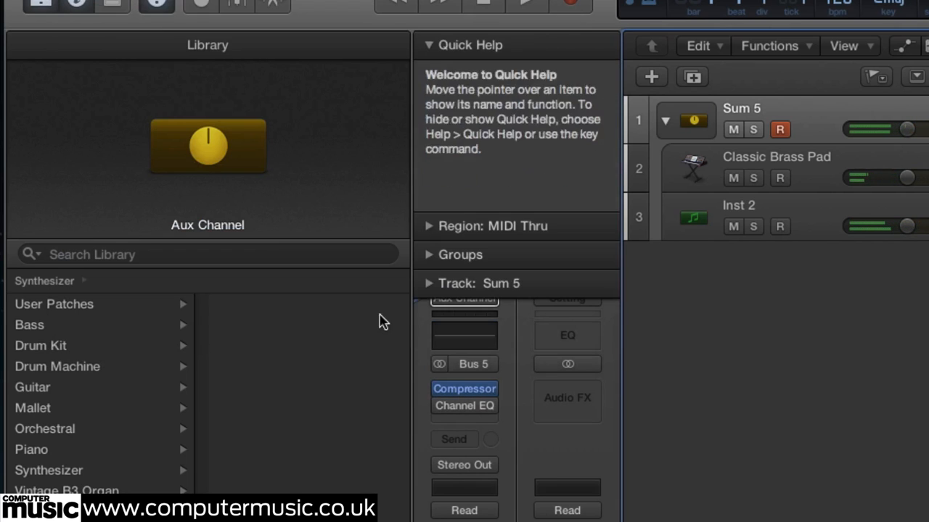
click(462, 390)
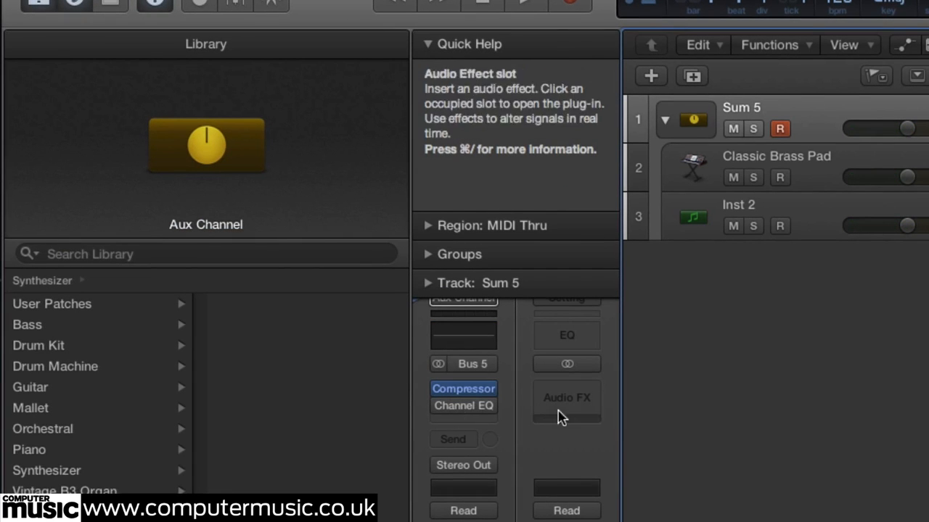
Enable the stack's Channel EQ, raise its high shelf by about 9 dB at about 1180 Hz and close the EQ.
mouse_move(442, 408)
click(478, 412)
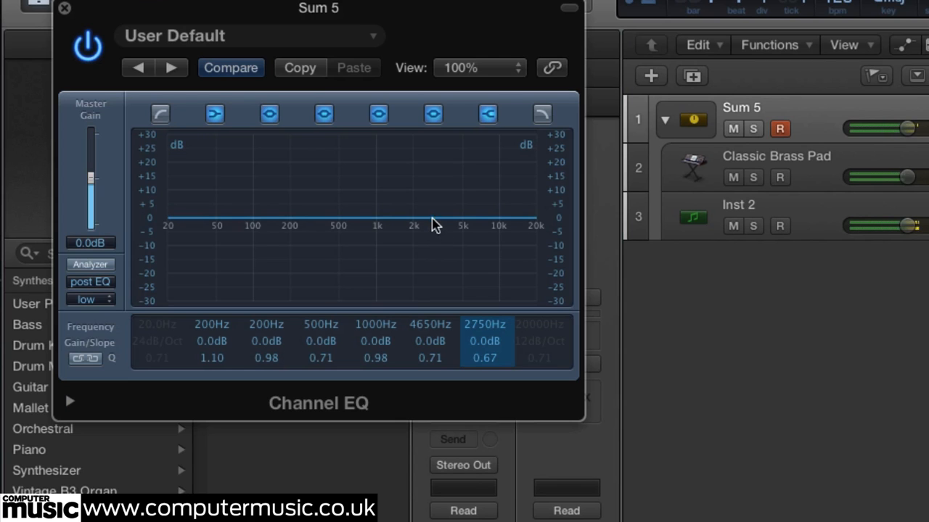
drag(435, 225, 385, 191)
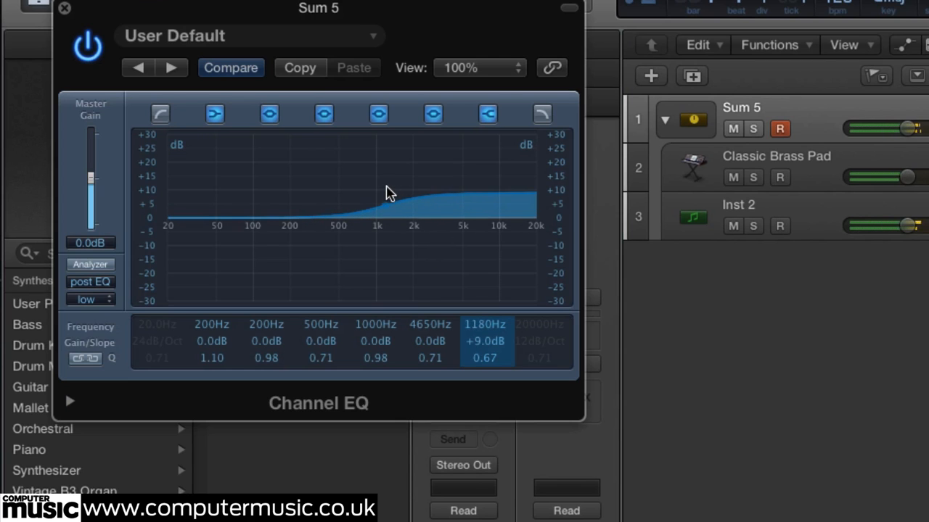
click(64, 11)
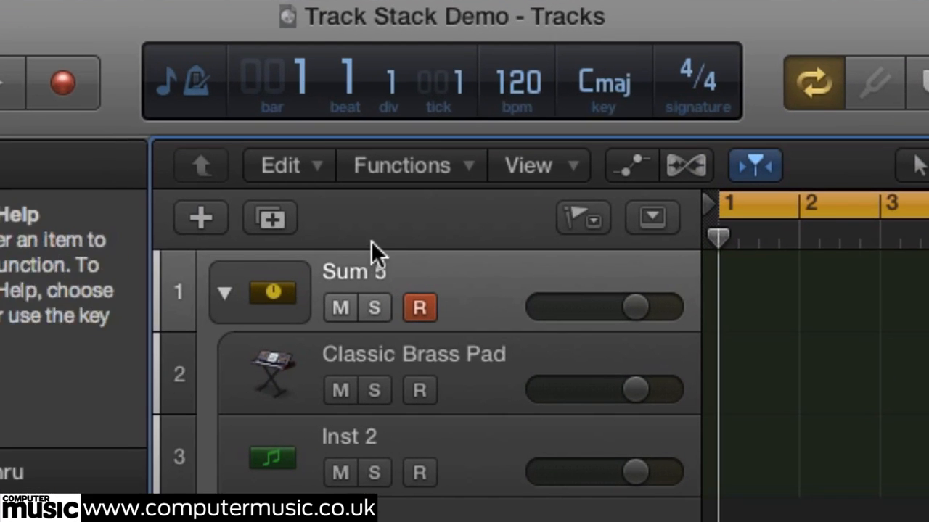
Rename the Sum 5 stack as "CM Synth Stack".
double_click(359, 270)
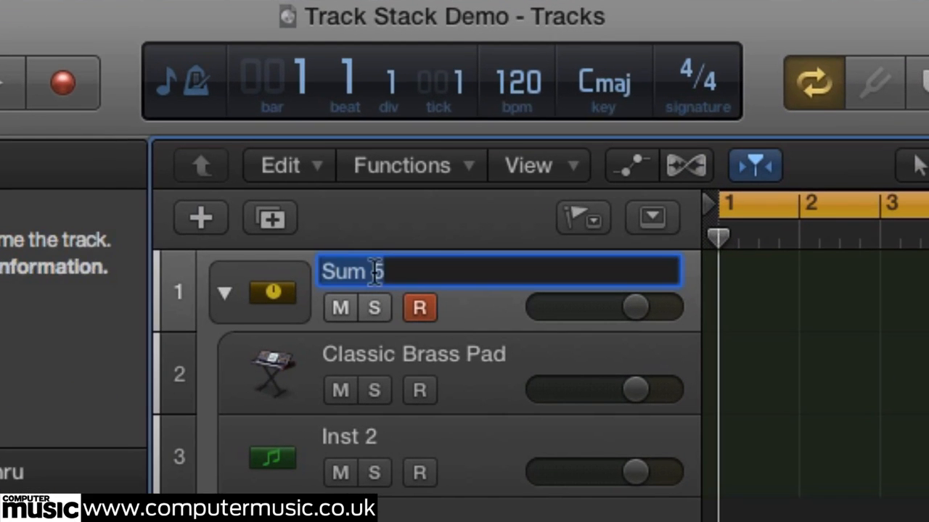
text(CM Synth Stack)
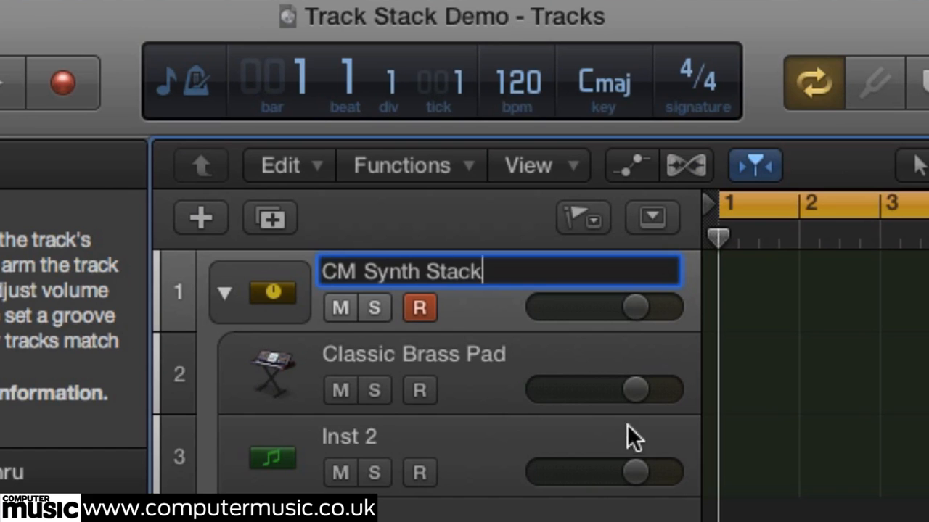
key(Return)
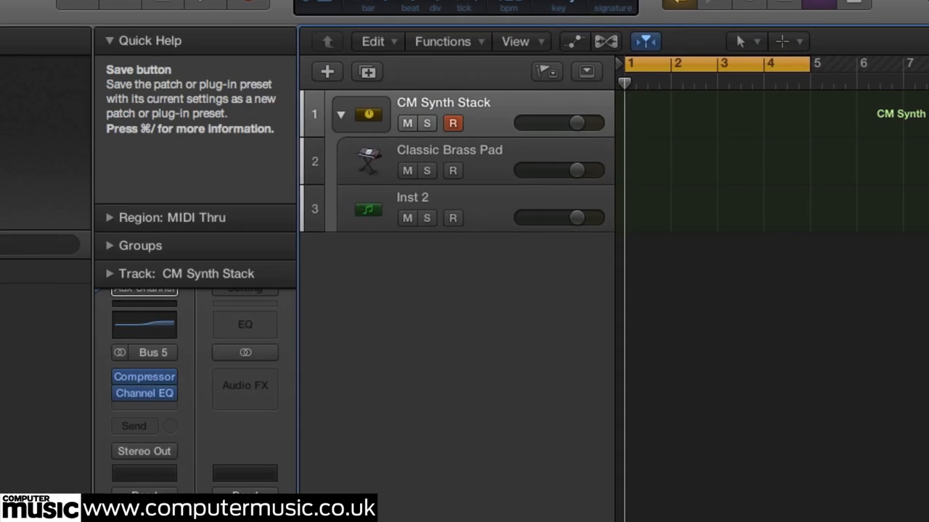
Save the stack as a patch named "CM Synth Stack" in the Instrument folder.
click(62, 519)
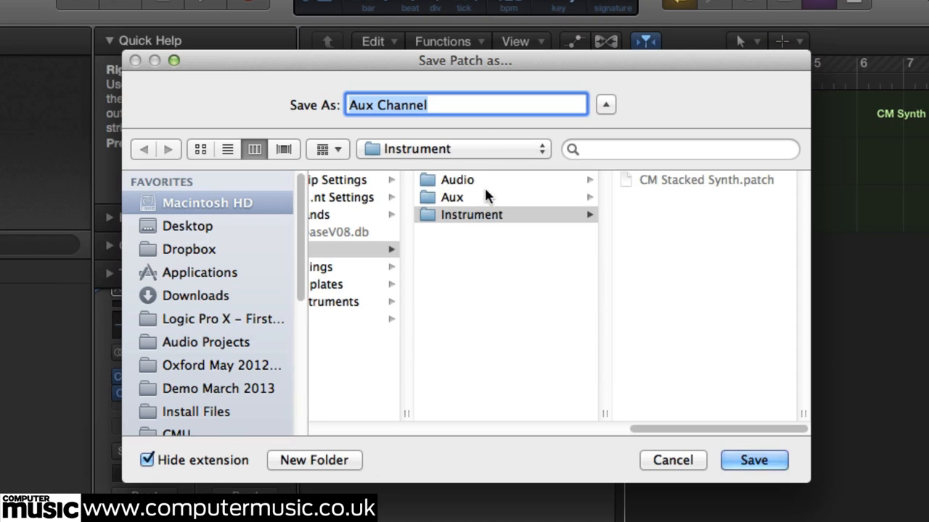
text(CM Synth Stack)
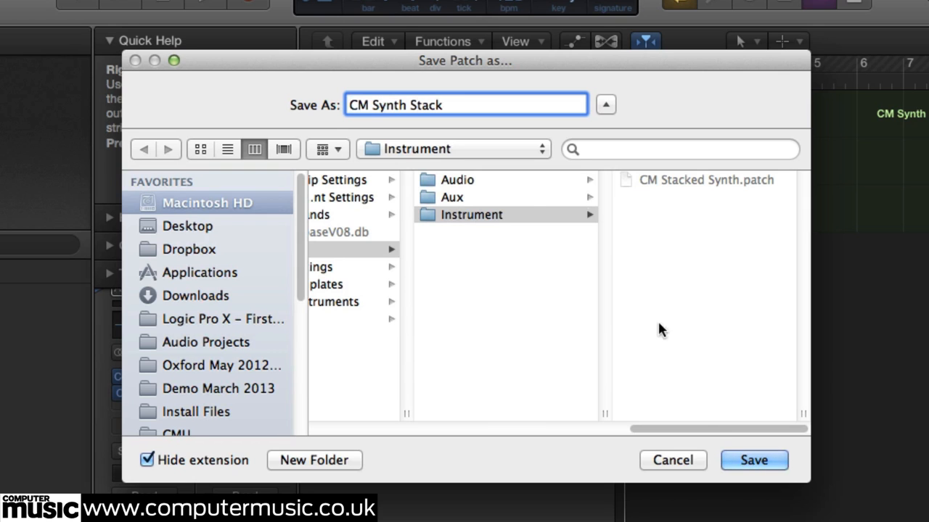
click(754, 460)
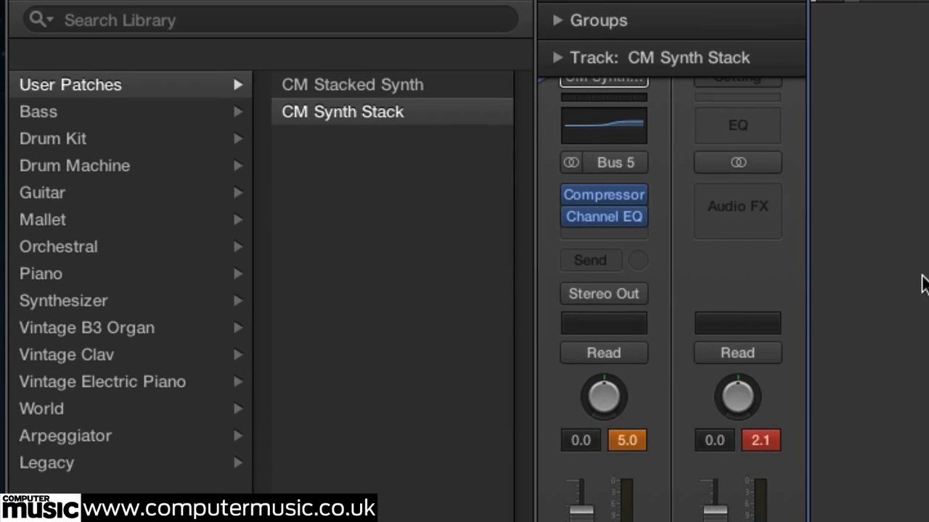
Browse the Library's Drum Kit category and its Producer Kits.
click(97, 140)
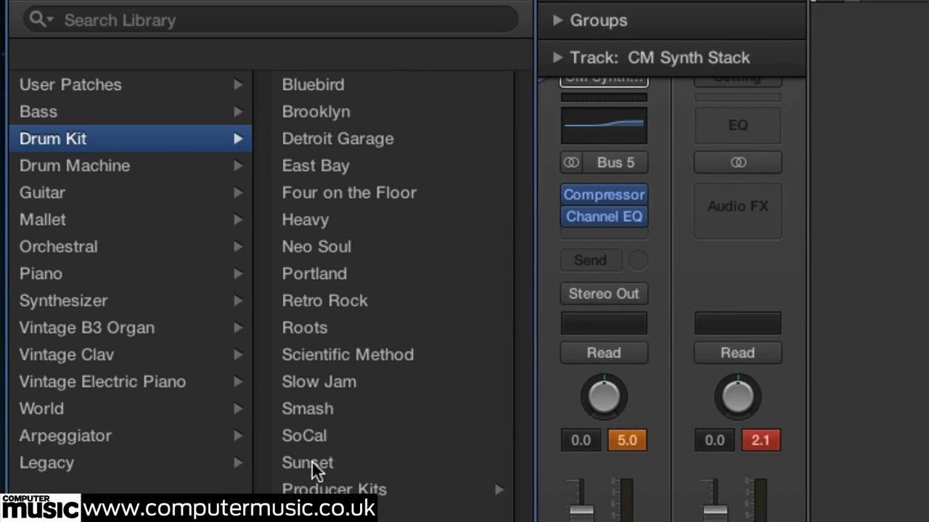
click(323, 488)
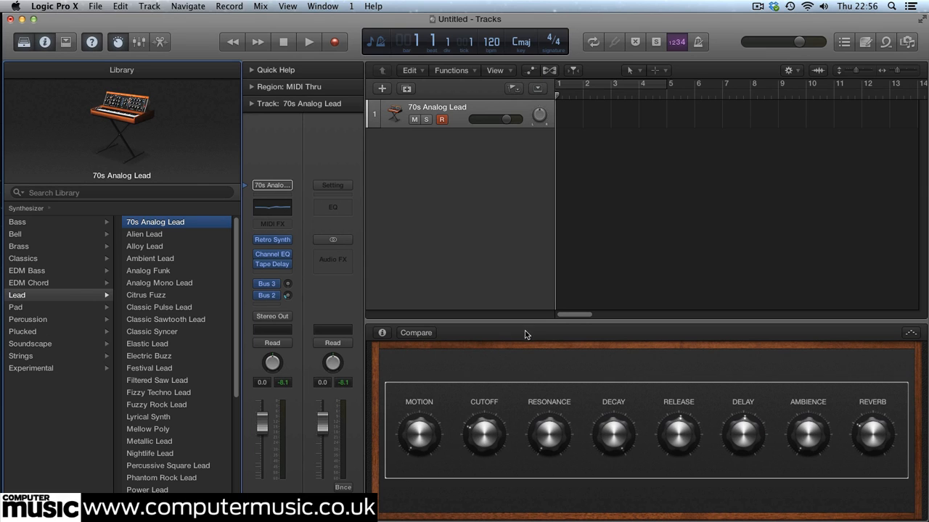
mouse_move(535, 324)
mouse_down()
mouse_move(534, 376)
mouse_move(532, 322)
mouse_up()
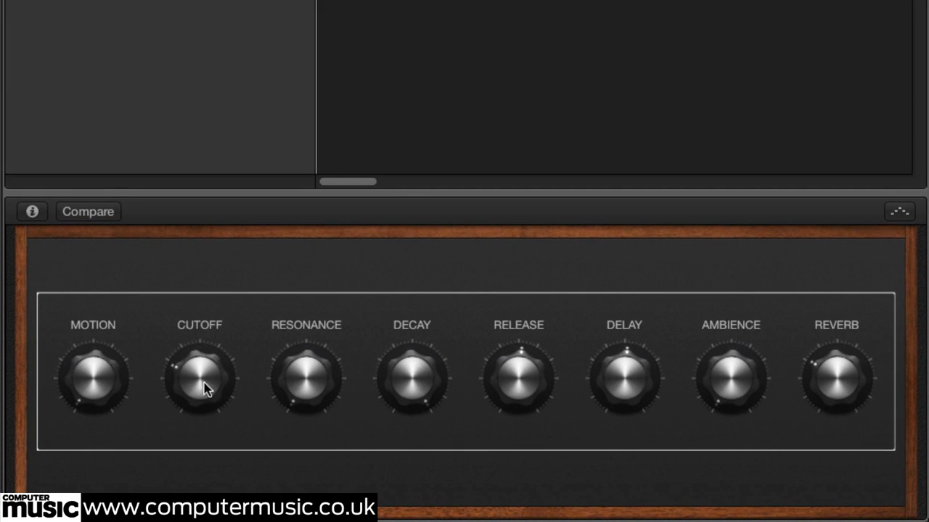
Raise the 70s Analog Lead patch's Motion, Resonance, Cutoff, Ambience, Delay and Reverb Smart Controls.
mouse_move(205, 385)
mouse_down()
mouse_move(213, 323)
mouse_move(202, 378)
mouse_up()
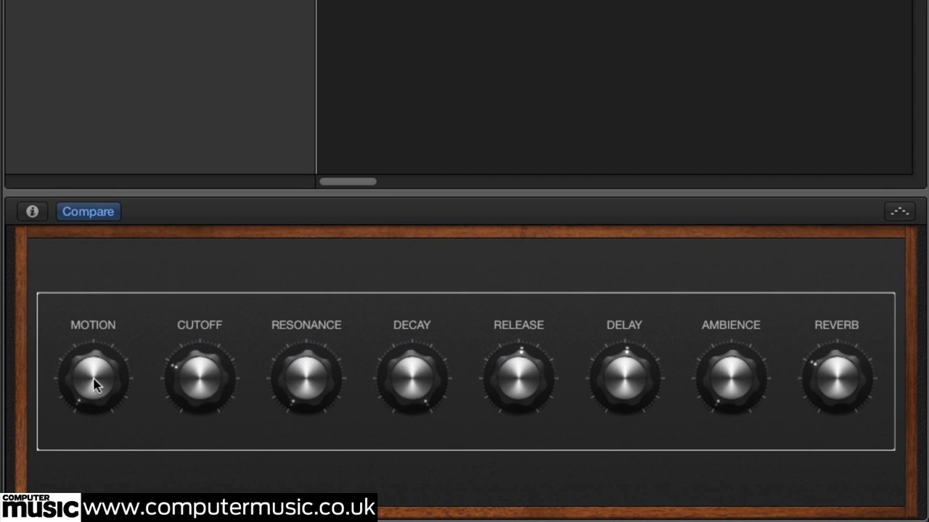
drag(93, 380, 120, 259)
drag(296, 373, 330, 254)
drag(231, 361, 270, 259)
drag(763, 388, 798, 261)
drag(649, 359, 637, 297)
drag(831, 369, 851, 319)
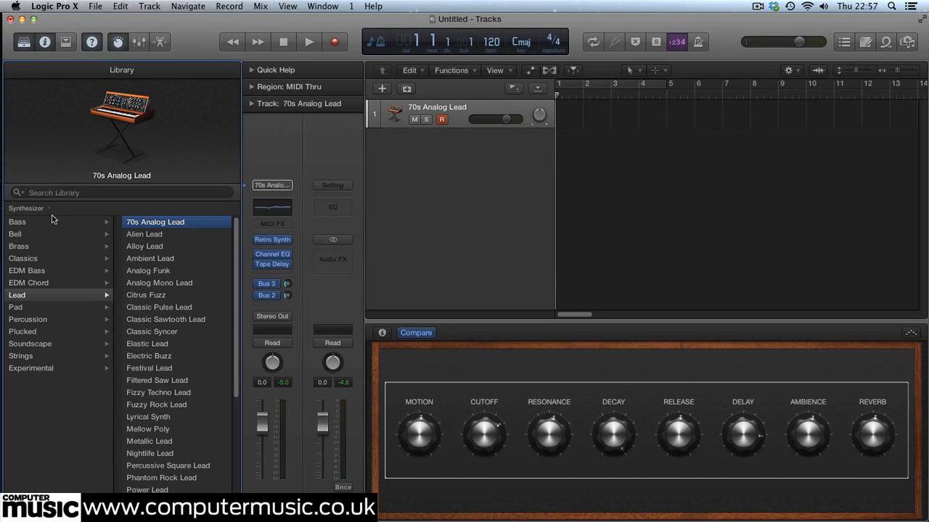
Load the Acoustic Guitar patch from the Library's Guitar category.
click(35, 211)
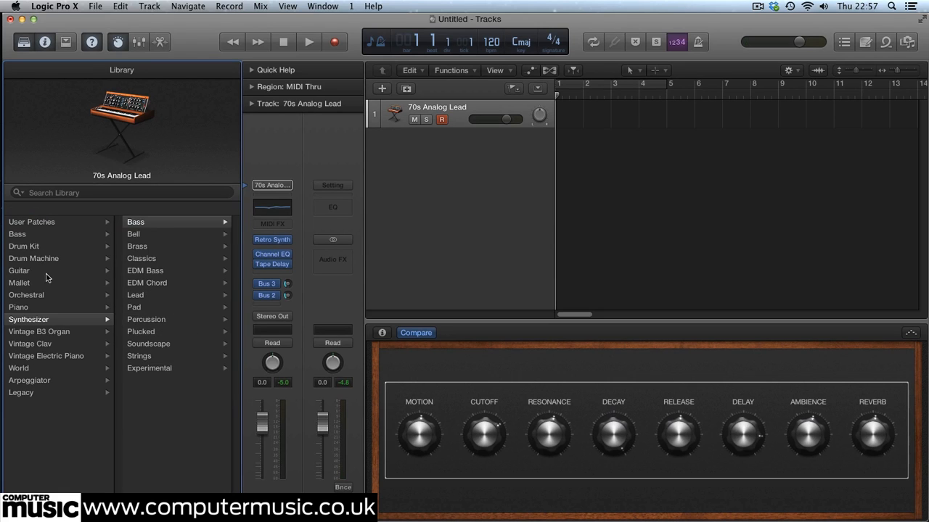
click(48, 272)
click(165, 235)
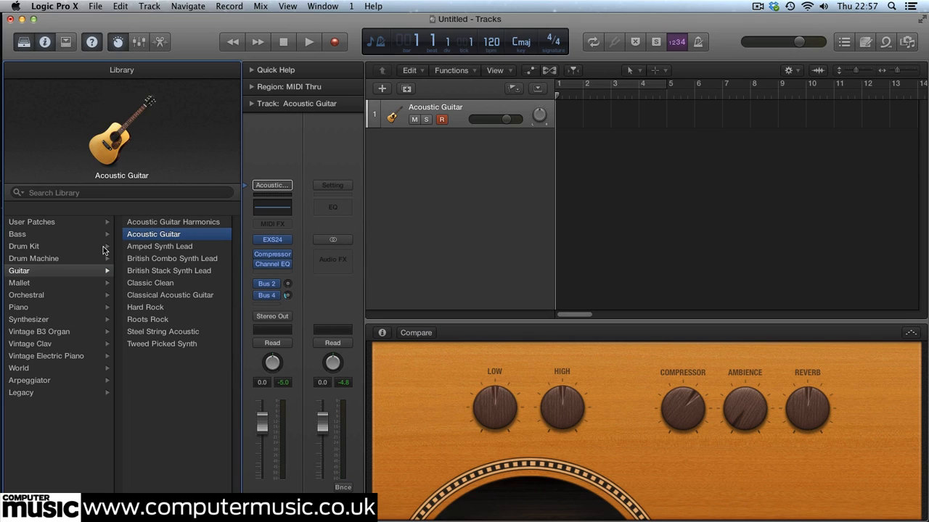
Load the Fretless Bass patch from the Library's Bass category and raise its Flanger and Exciter Smart Controls.
click(64, 235)
click(153, 237)
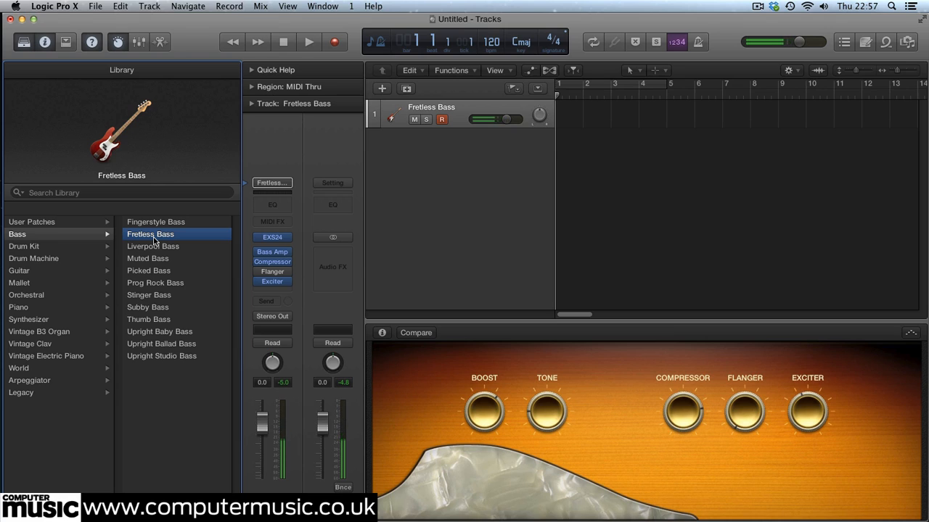
drag(756, 401, 761, 354)
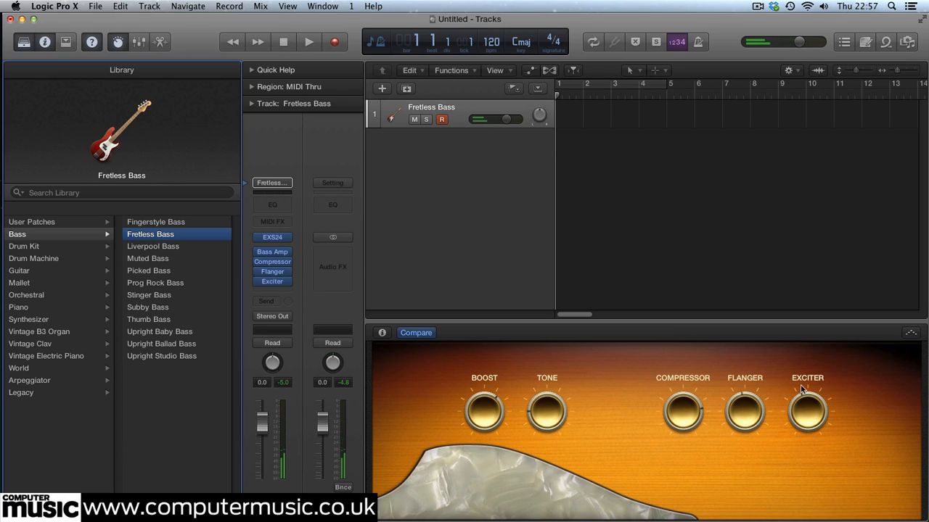
drag(801, 407, 814, 356)
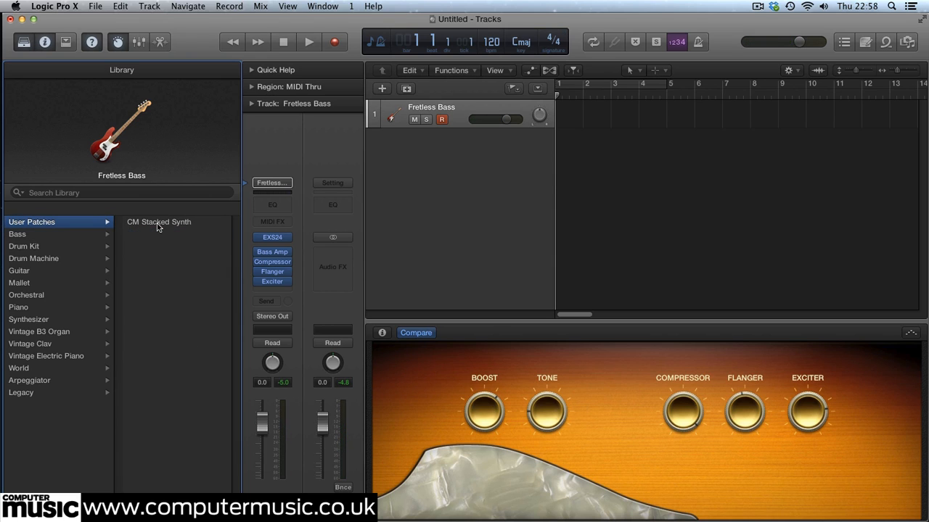
Load the CM Stacked Synth user patch, then switch on its EQ Smart Controls and adjust the Mid and Mid Freq knobs.
click(158, 225)
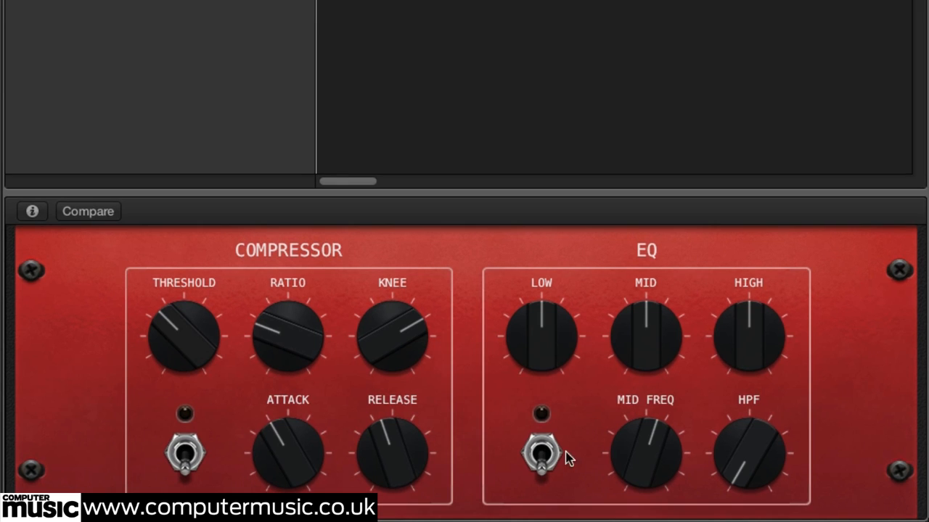
click(546, 458)
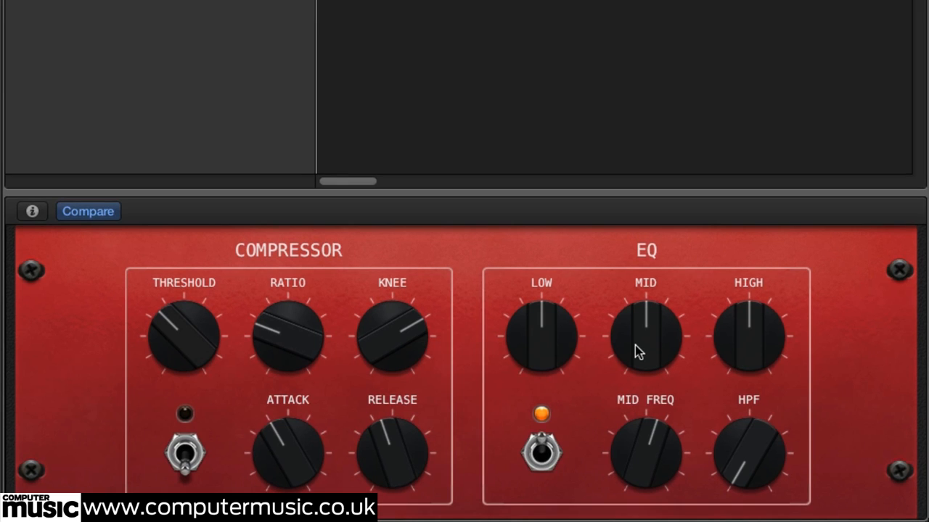
drag(636, 350, 662, 356)
drag(653, 435, 658, 482)
drag(653, 361, 653, 420)
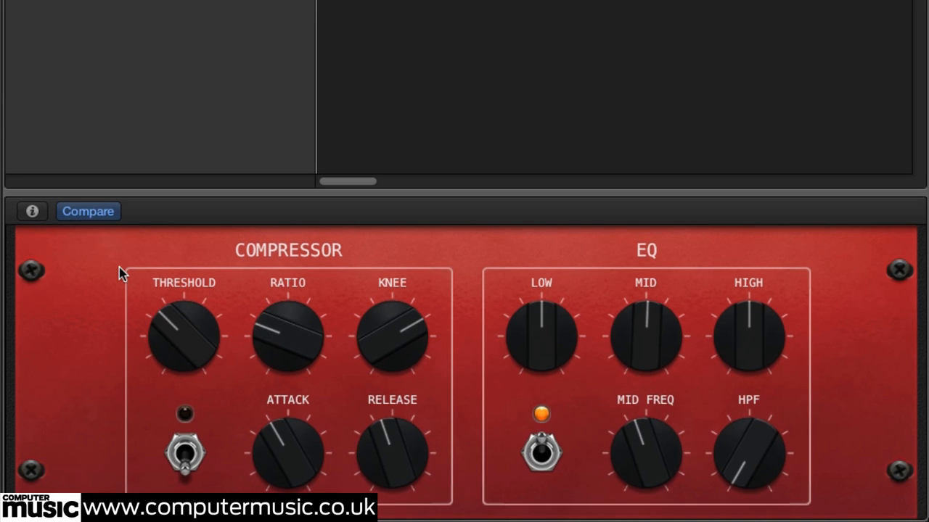
Show the Smart Controls inspector and delete the HPF knob's Lo Cut Freq and Lo Cut On/Off mappings.
click(30, 211)
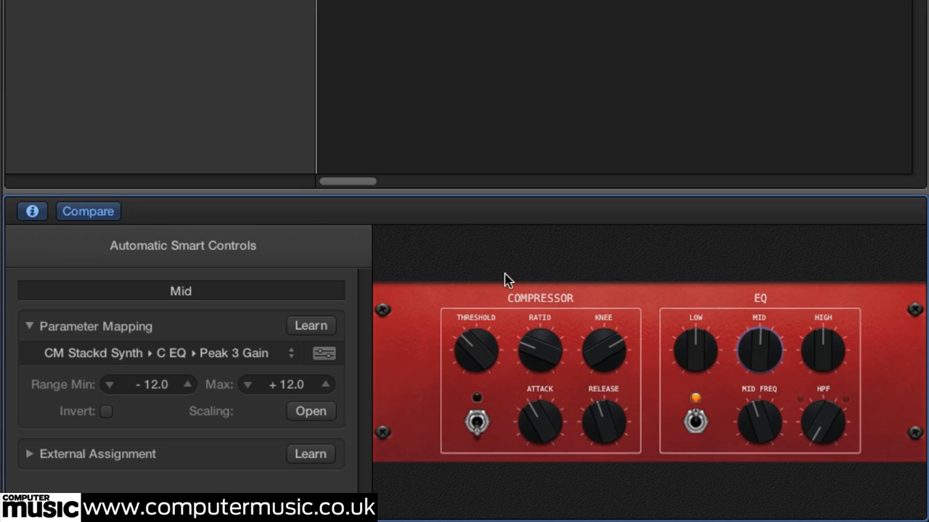
click(835, 425)
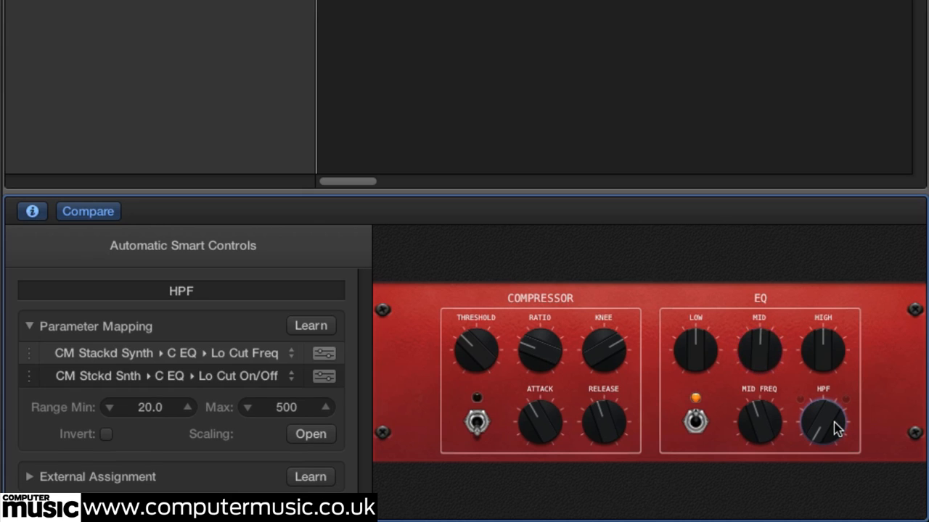
click(293, 359)
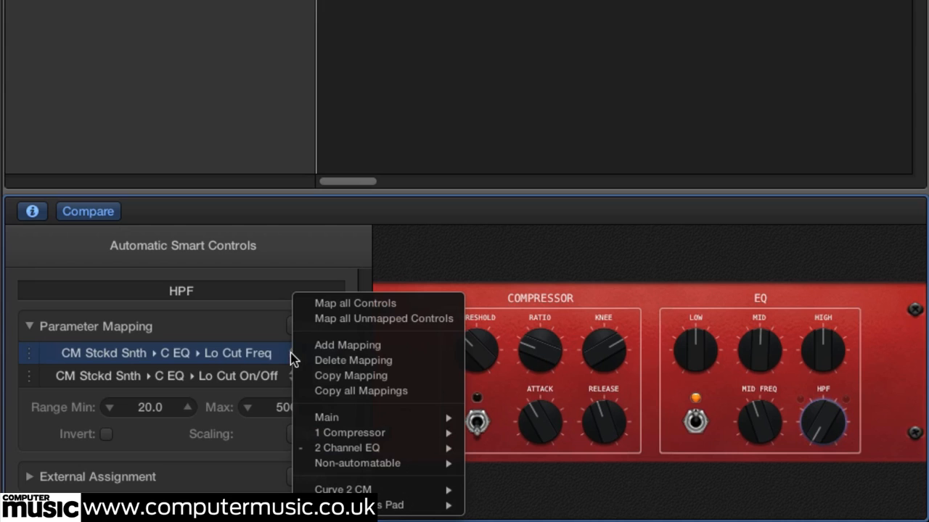
click(347, 360)
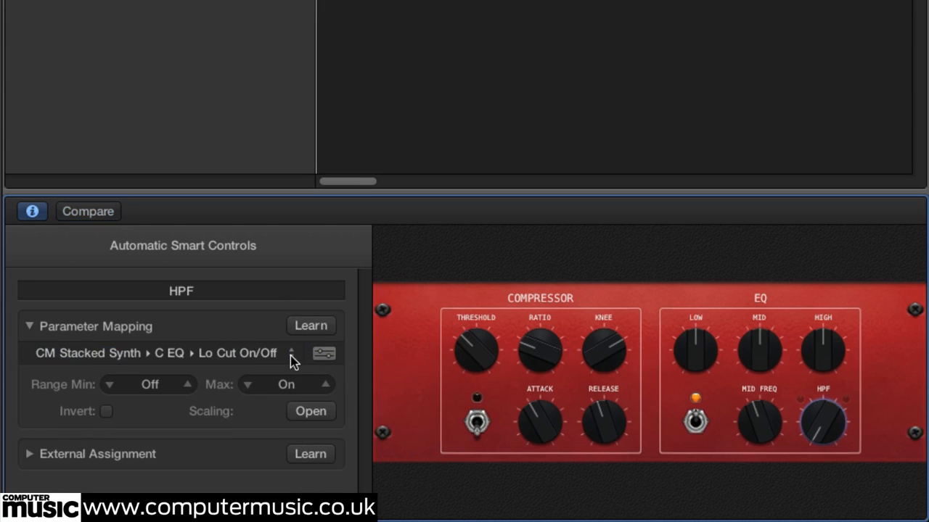
click(291, 356)
click(343, 359)
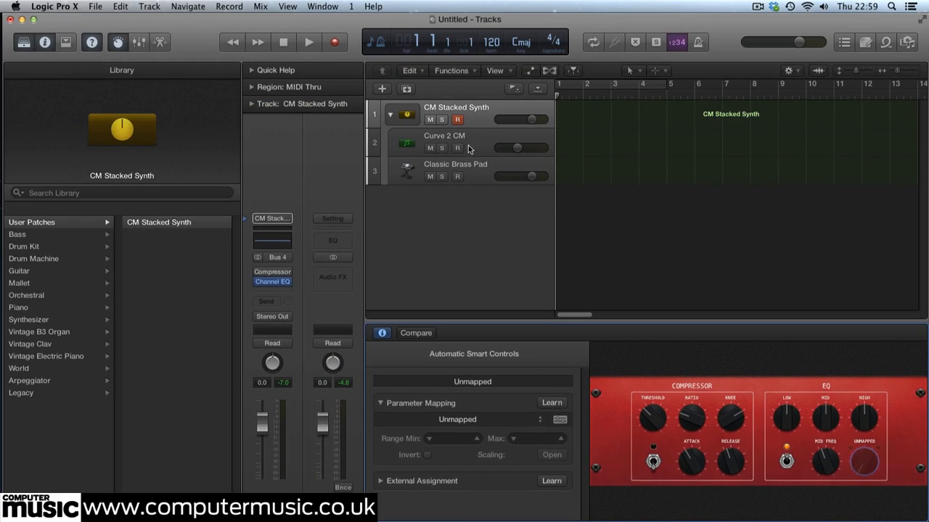
Set the Mix of the SilverVerb on the Curve 2 CM track to 37% and close the plug-in window.
click(466, 137)
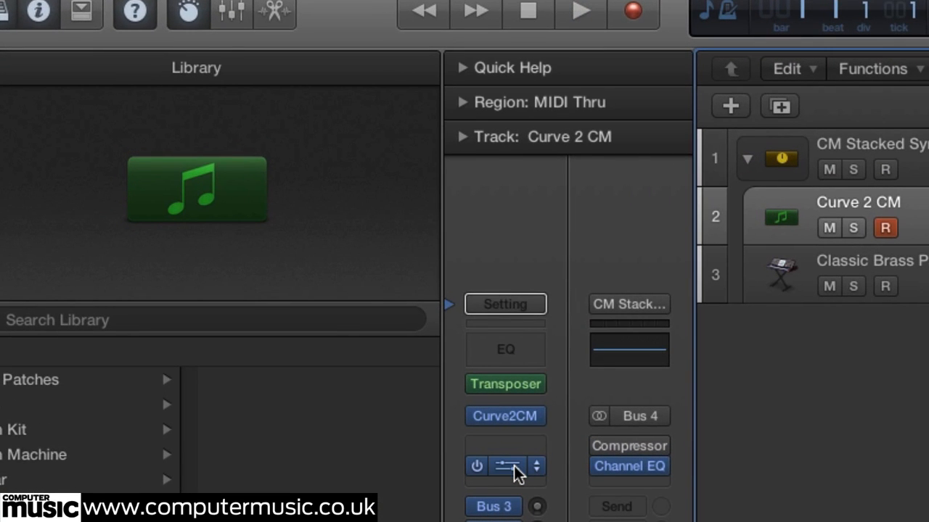
click(514, 466)
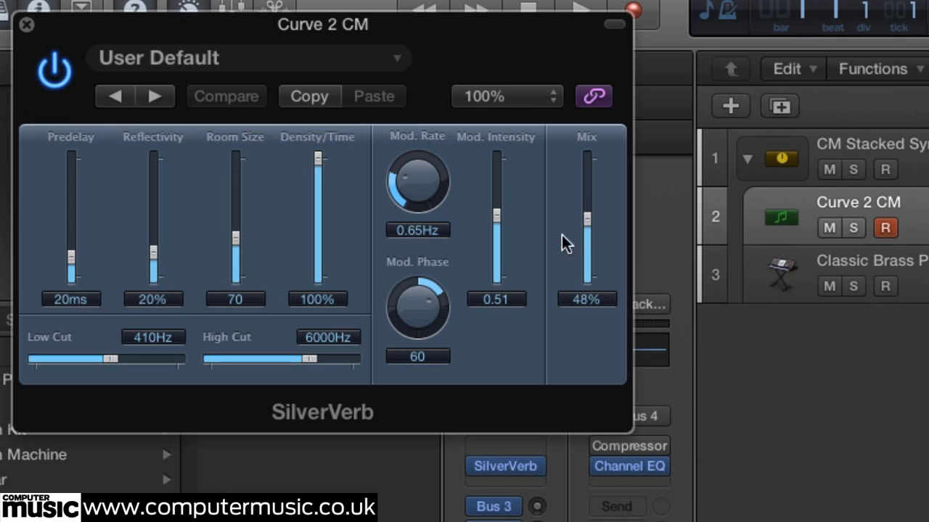
drag(587, 220, 587, 233)
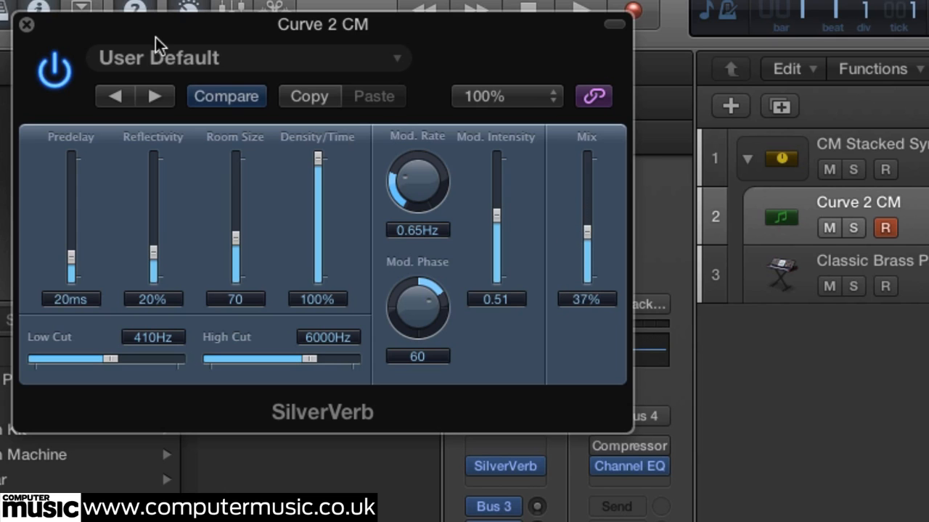
click(27, 25)
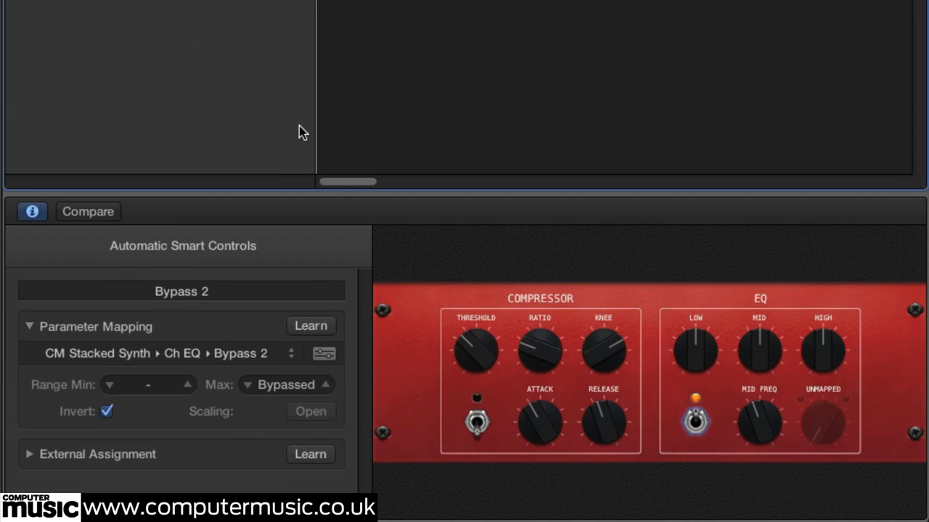
Map the unmapped EQ knob to Curve 2 CM's SilverVerb Mix parameter and use it to set the mix to 33%.
click(823, 424)
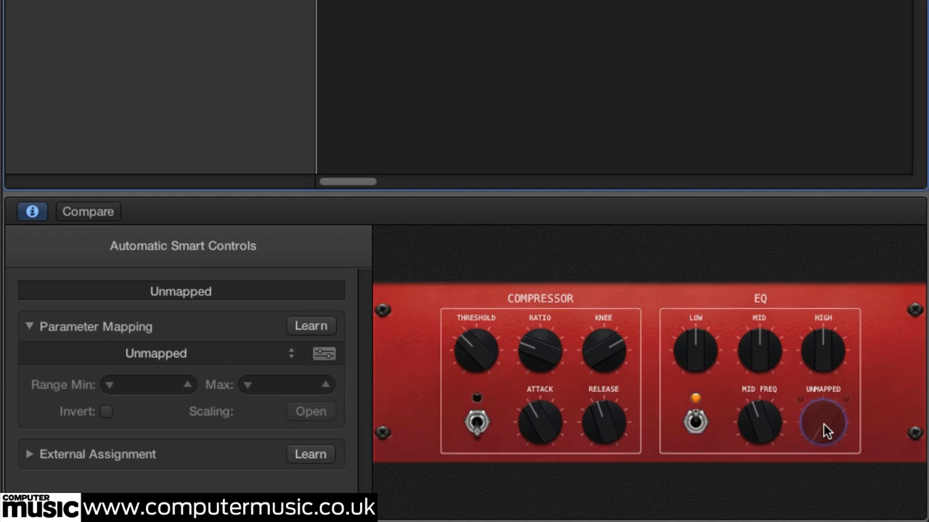
click(293, 356)
mouse_move(384, 496)
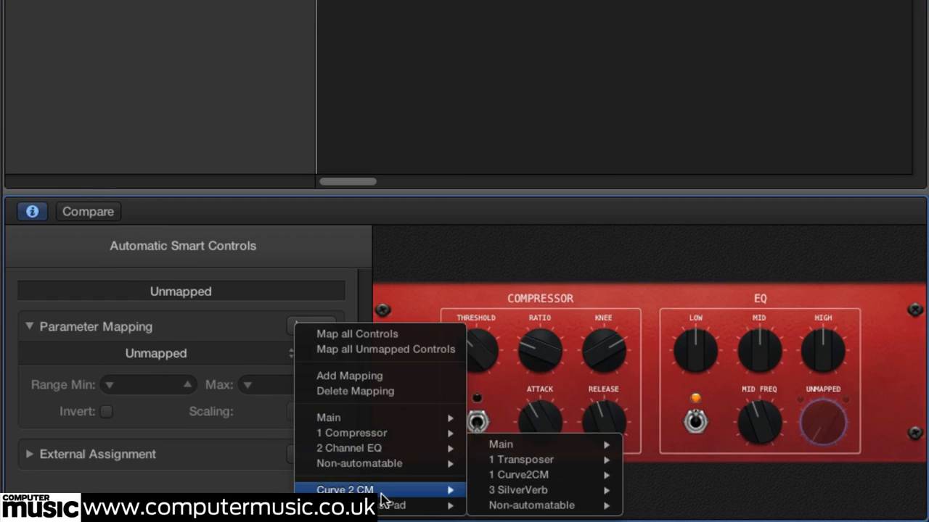
mouse_move(495, 496)
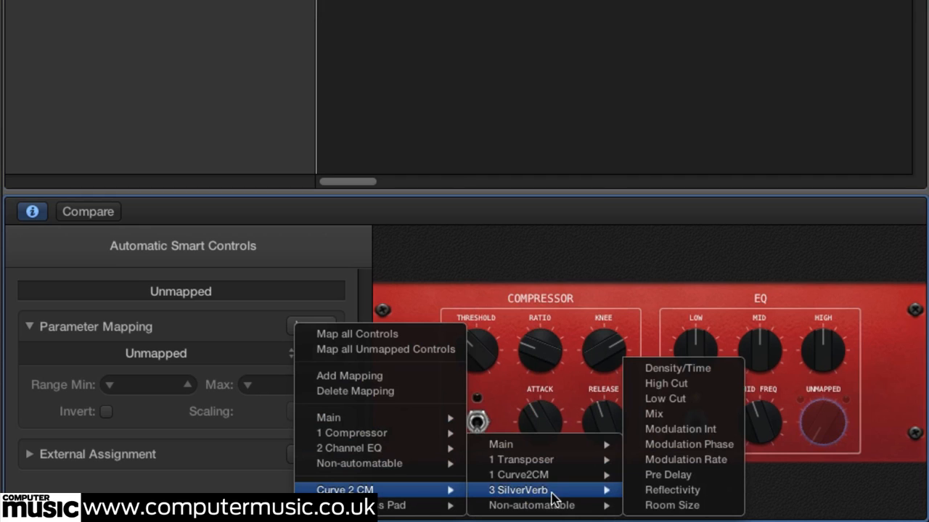
click(678, 414)
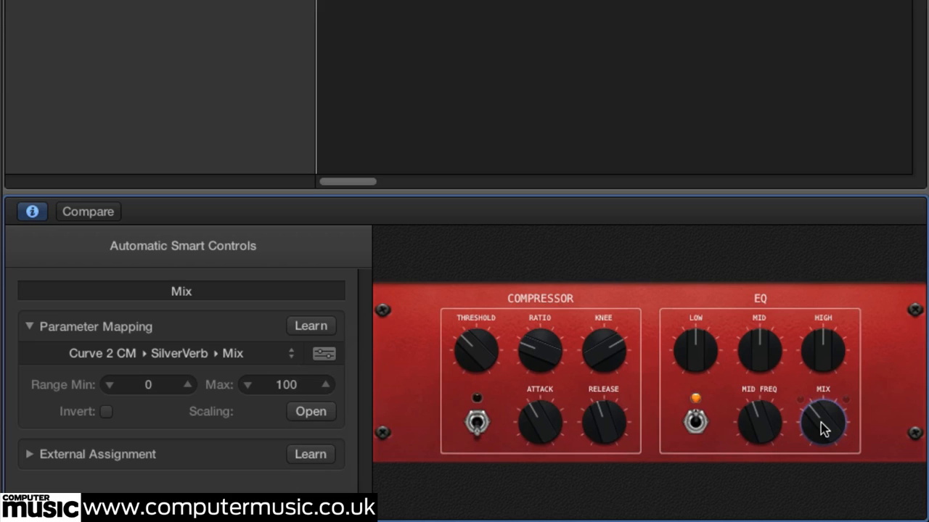
drag(820, 423, 845, 292)
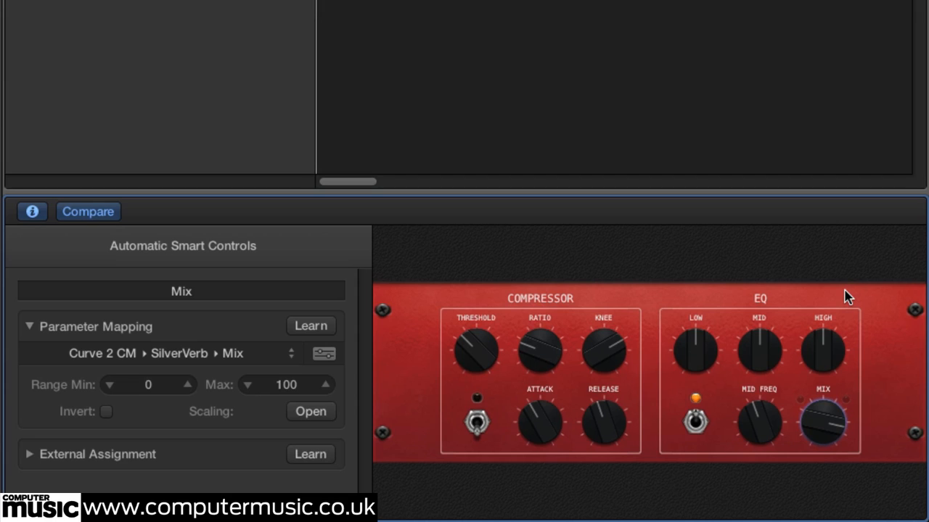
drag(812, 422, 845, 328)
View the plug-in windows mapped to the Mix, Threshold and Low knobs in turn, finally closing the Channel EQ window.
right_click(816, 423)
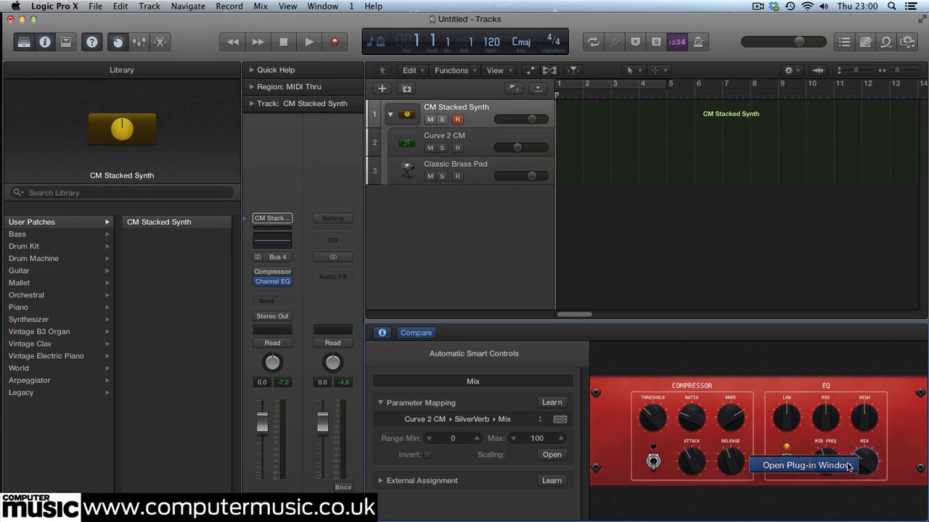
click(836, 458)
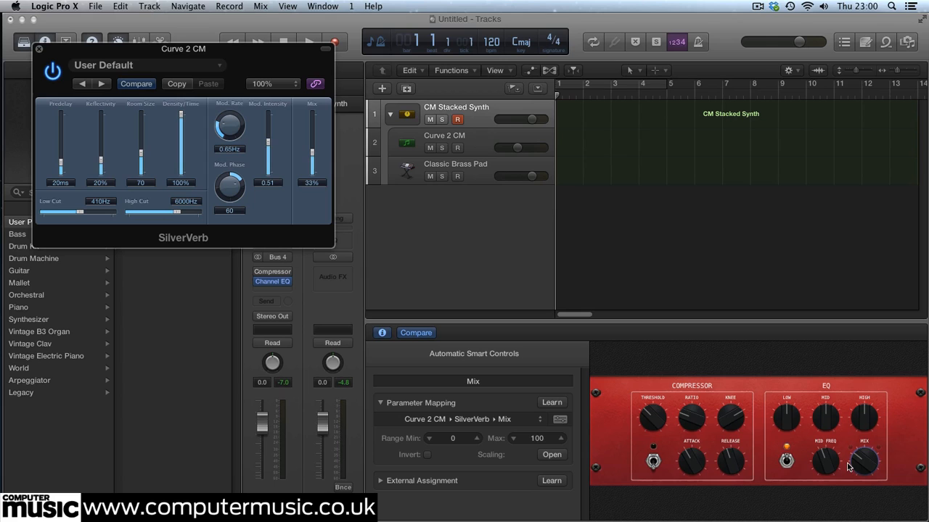
click(653, 421)
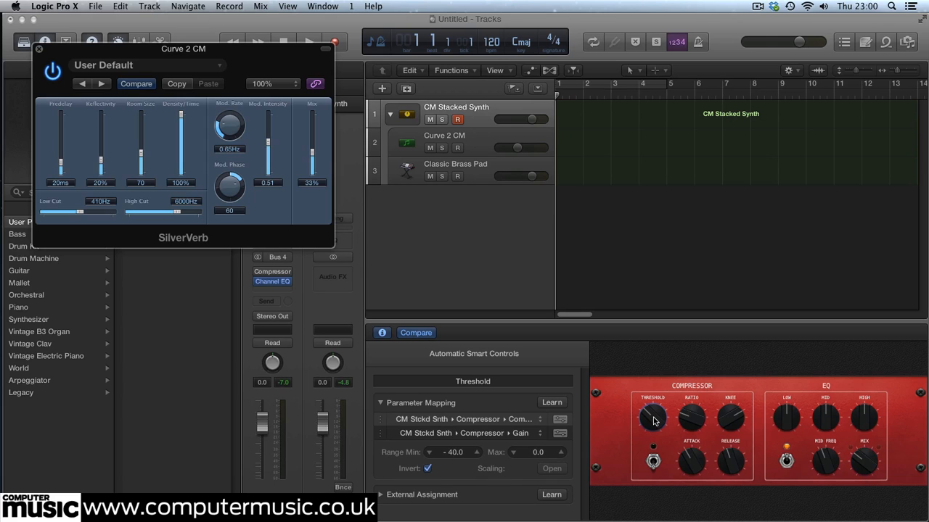
right_click(653, 421)
click(663, 428)
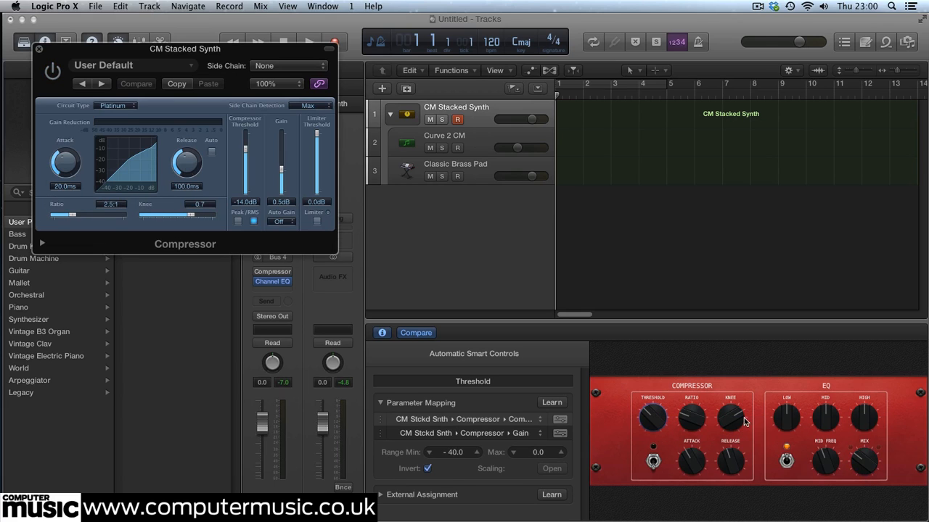
click(787, 418)
right_click(789, 420)
click(800, 434)
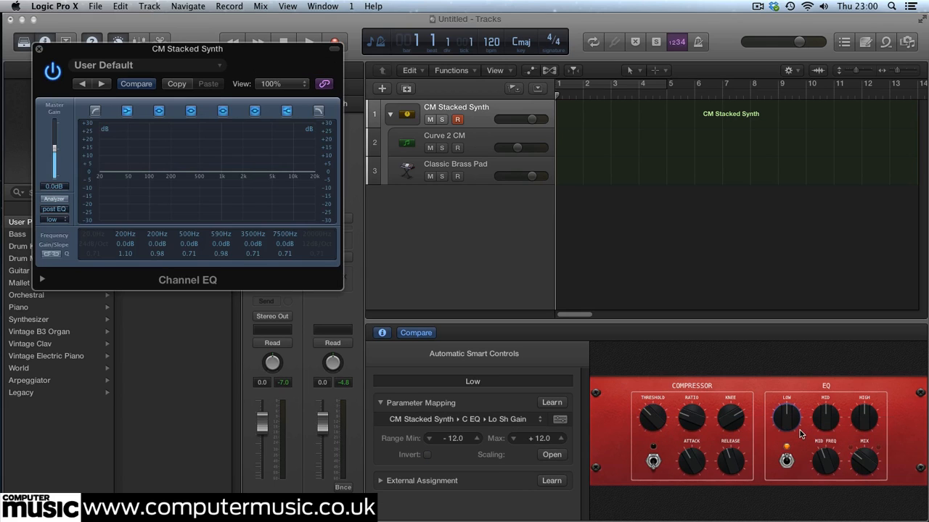
drag(117, 51, 513, 65)
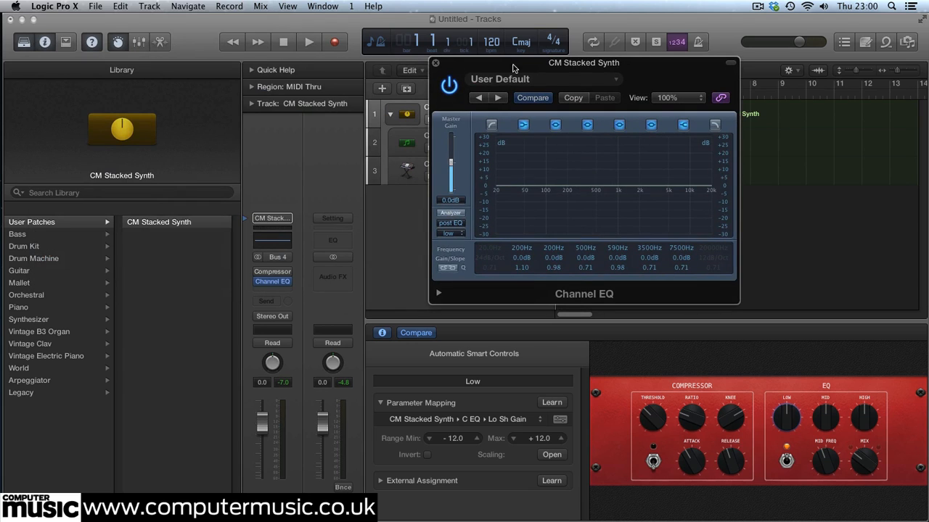
click(436, 63)
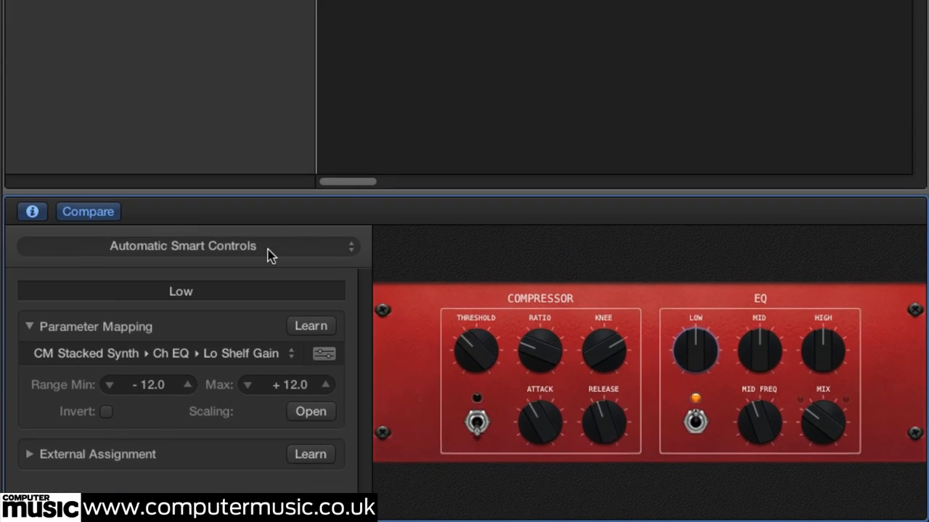
Switch the Smart Controls layout to British Combo, General Aux 12 and another layout from the list in turn.
click(522, 356)
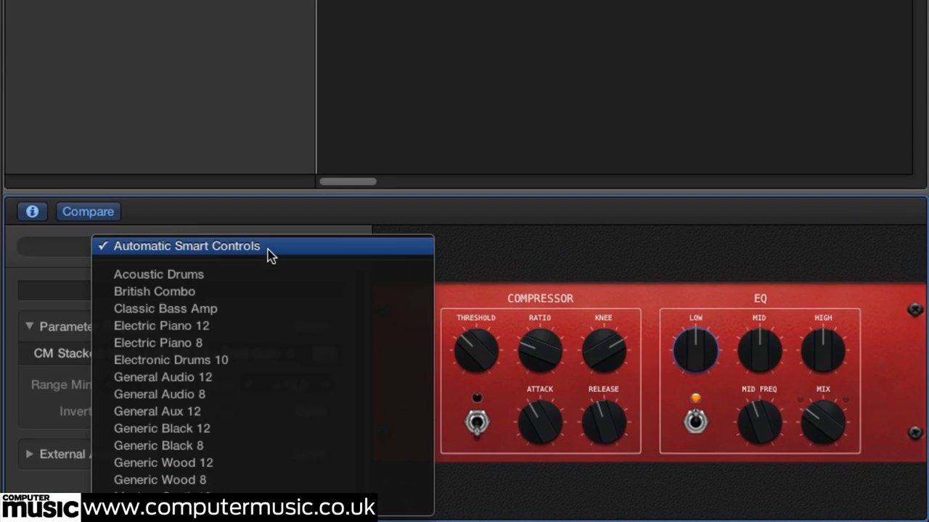
click(257, 294)
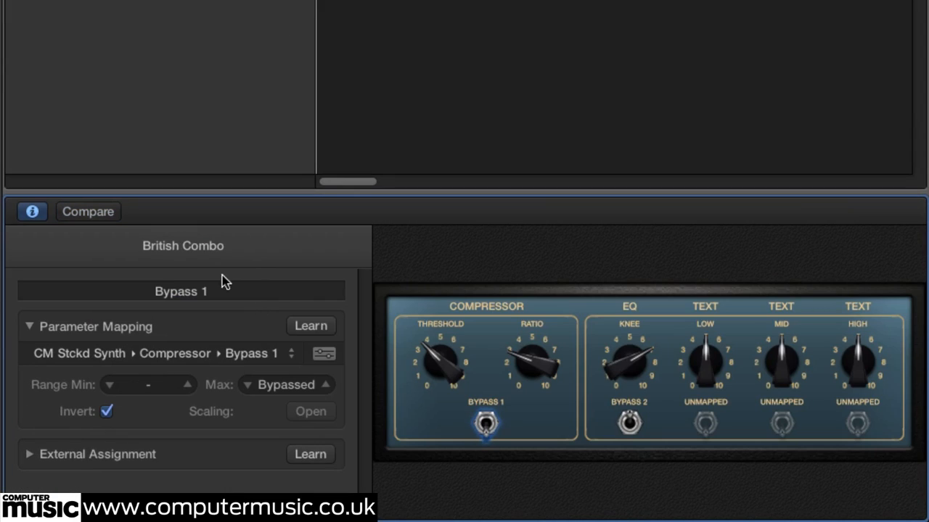
click(222, 250)
click(226, 365)
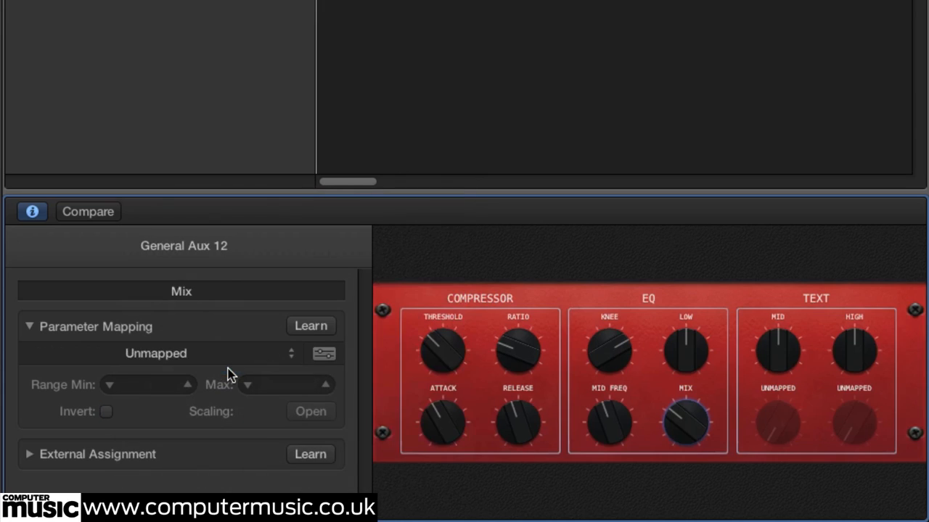
click(232, 245)
click(237, 383)
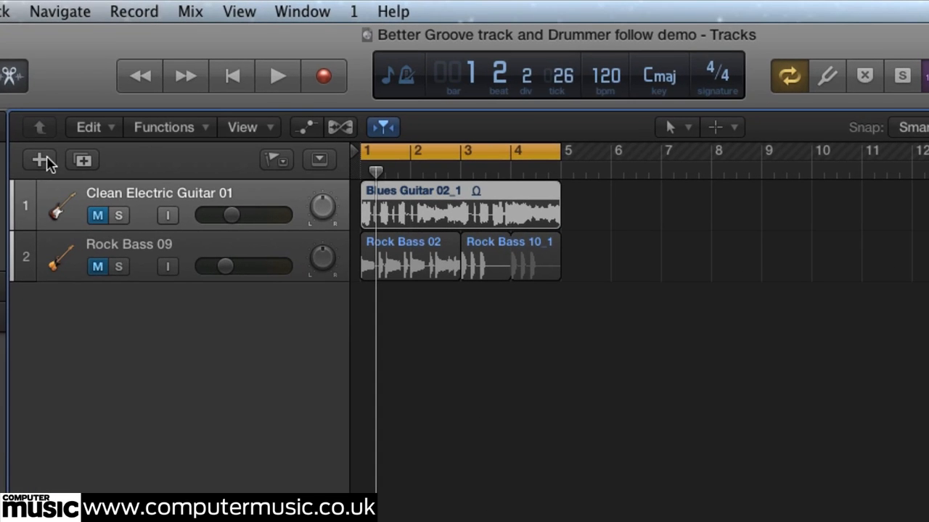
Create a new Drummer track and move it above the Clean Electric Guitar 01 track.
click(41, 160)
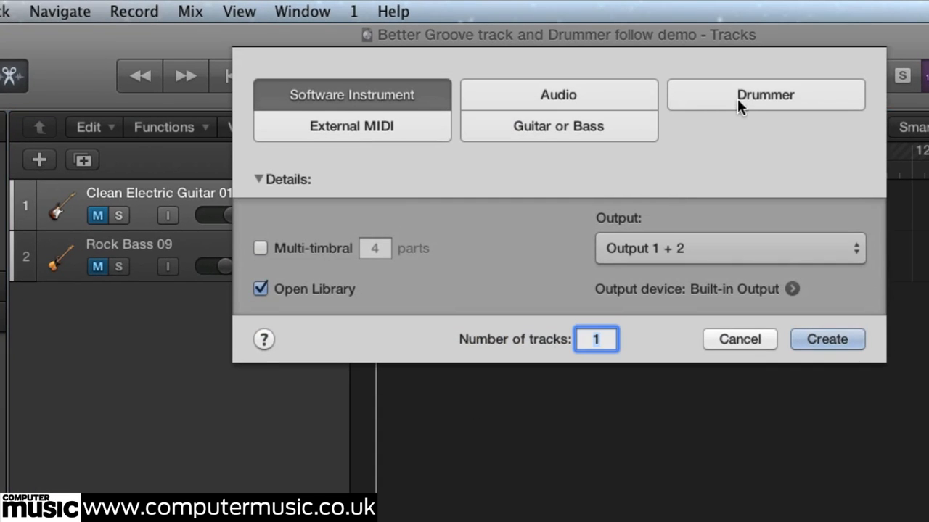
click(746, 102)
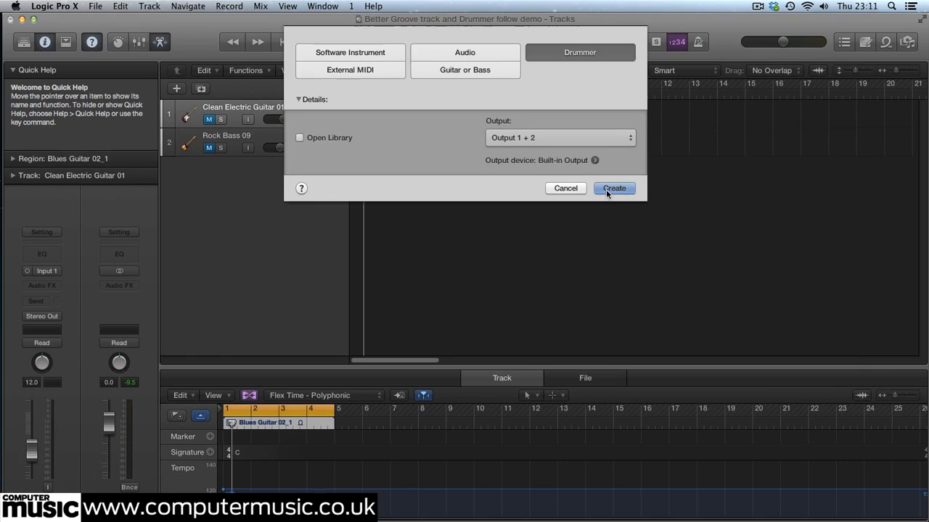
click(613, 188)
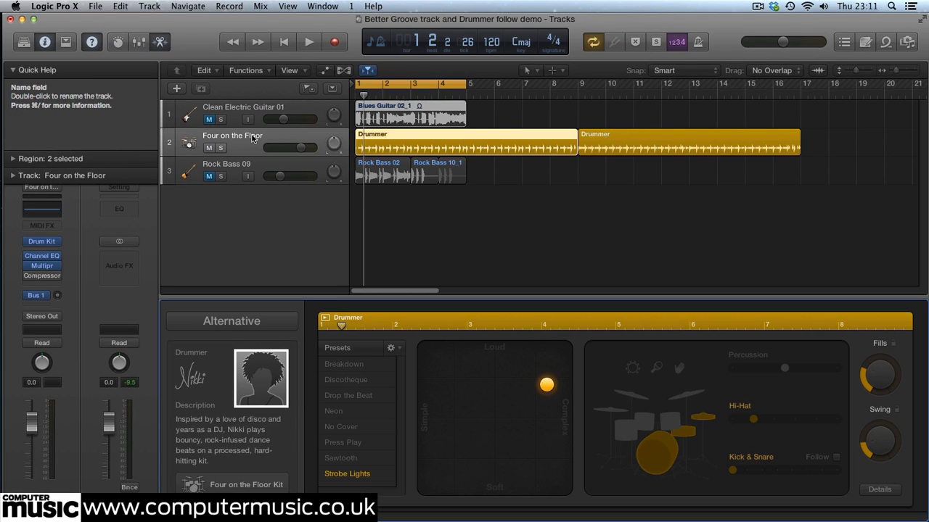
drag(251, 123, 251, 110)
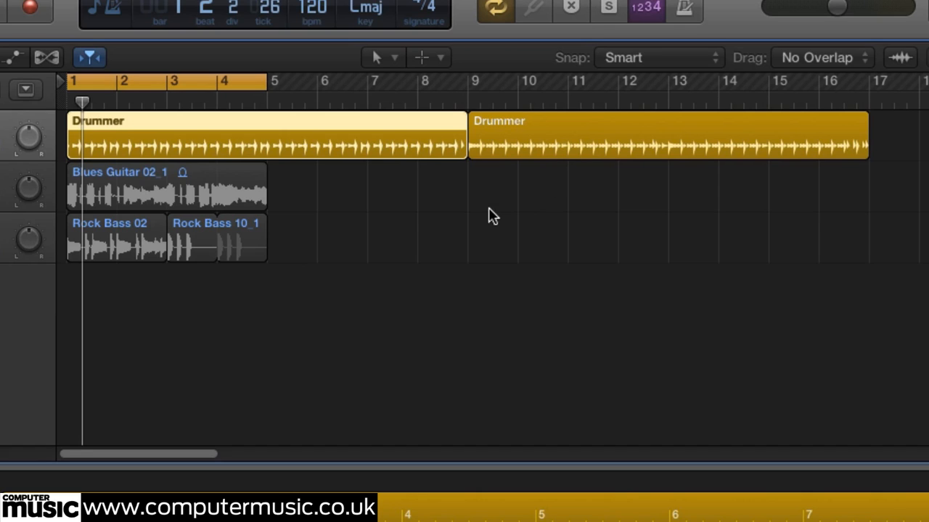
Select the second and first Drummer regions in turn, then set the genre to Rock and choose Max as drummer.
click(571, 144)
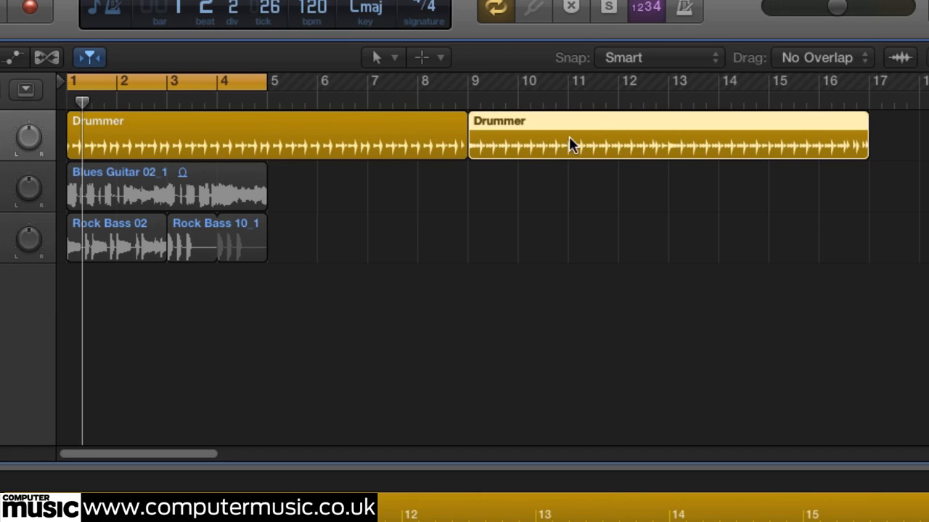
click(394, 152)
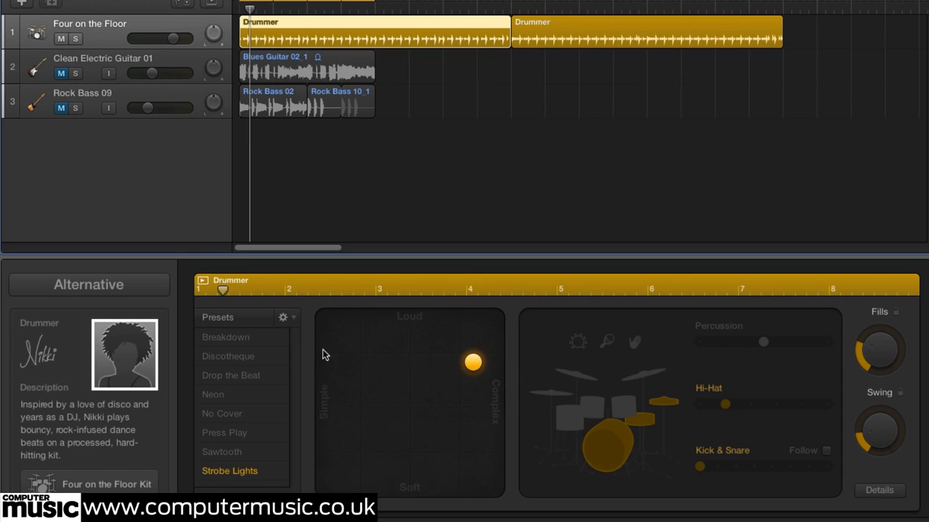
click(150, 295)
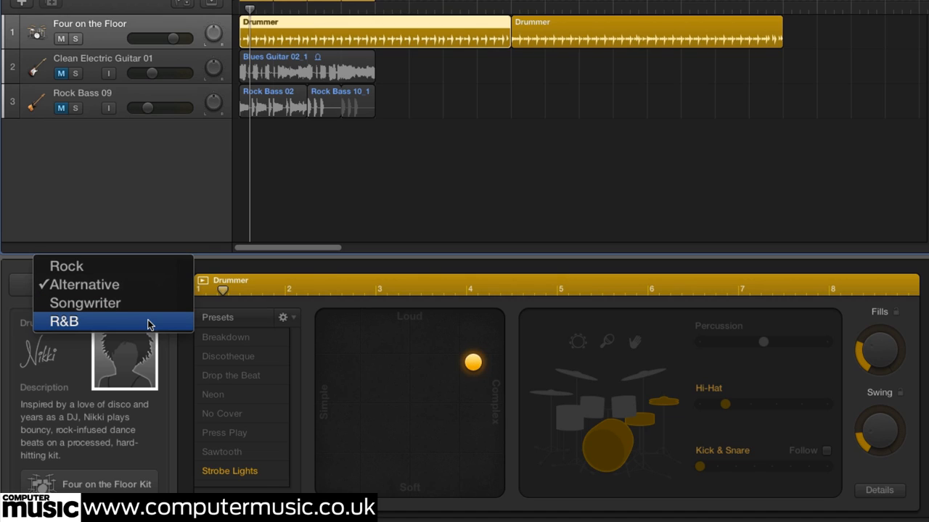
click(171, 345)
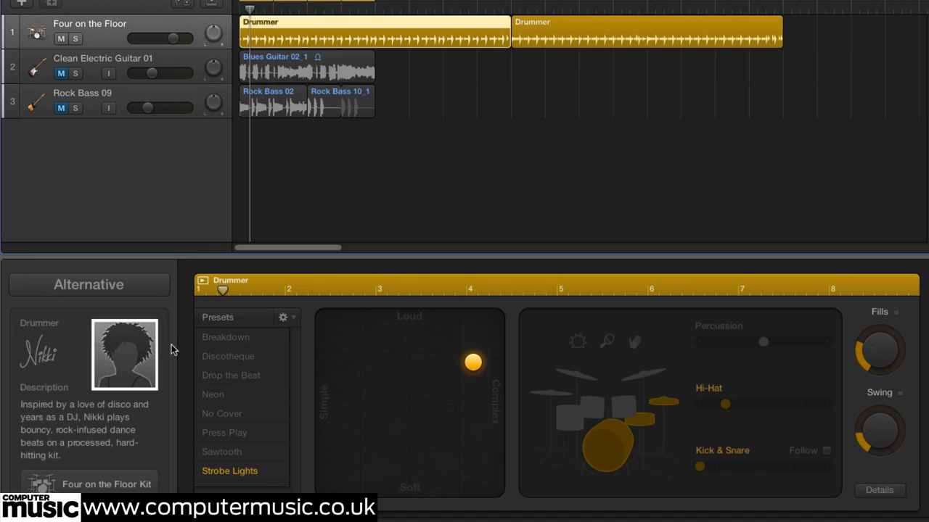
click(161, 290)
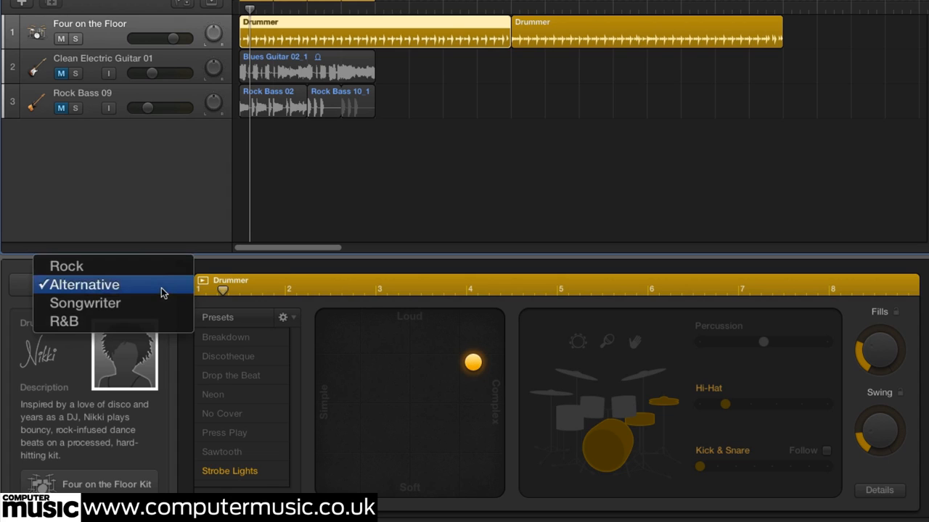
click(109, 266)
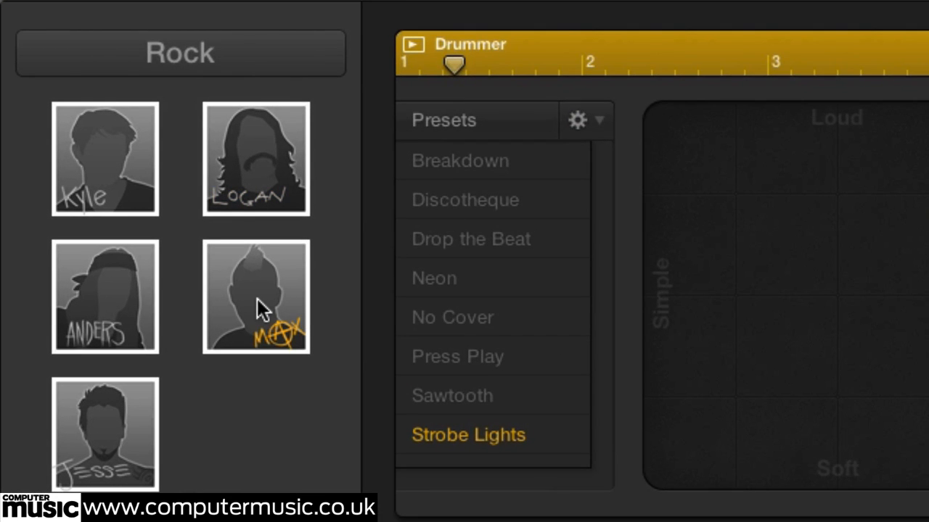
click(257, 300)
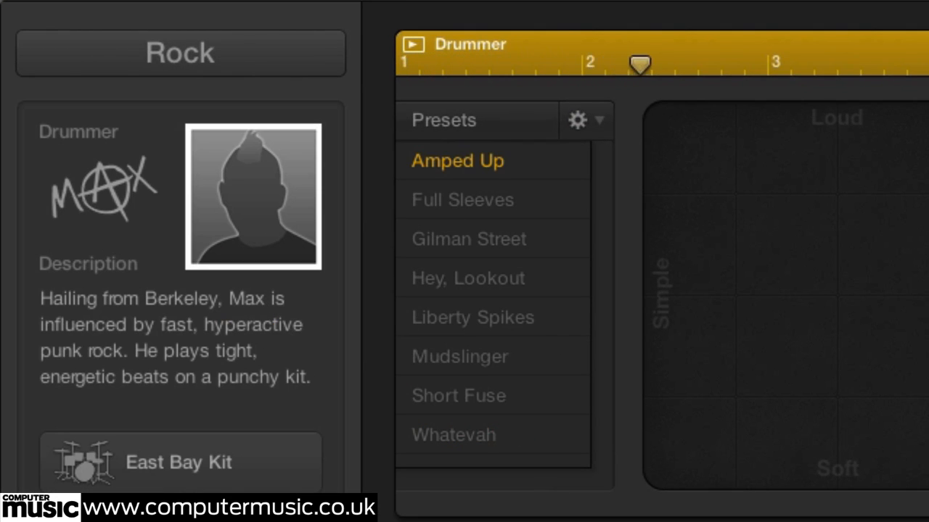
Switch the Rock drummer to Kyle and then to Logan.
click(322, 72)
click(324, 55)
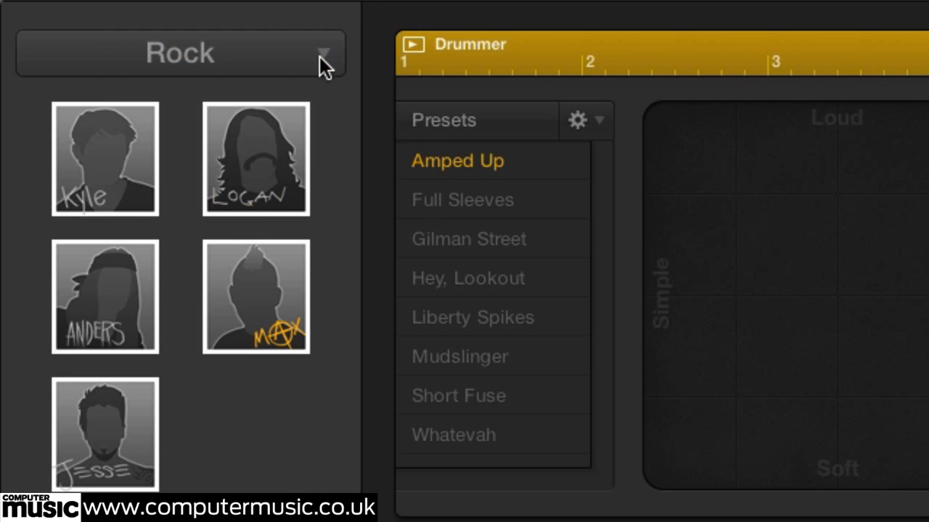
click(124, 174)
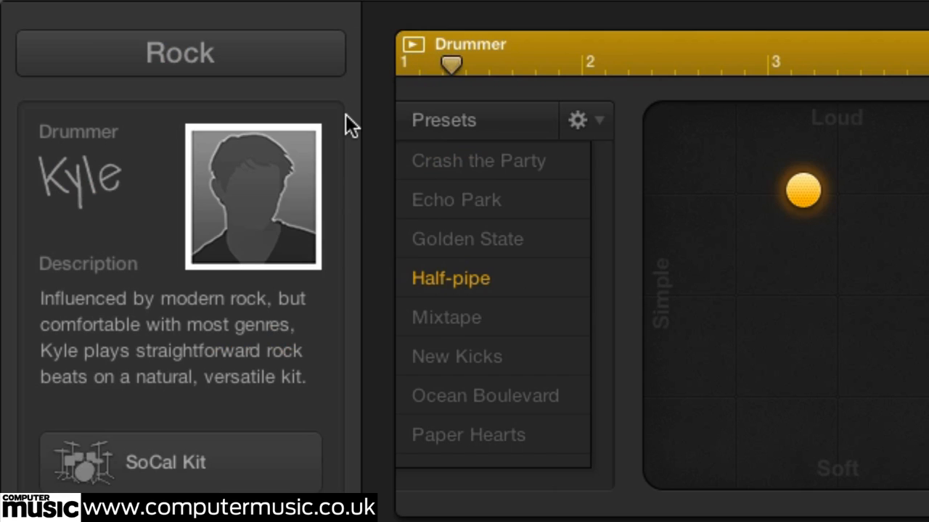
click(335, 61)
click(334, 61)
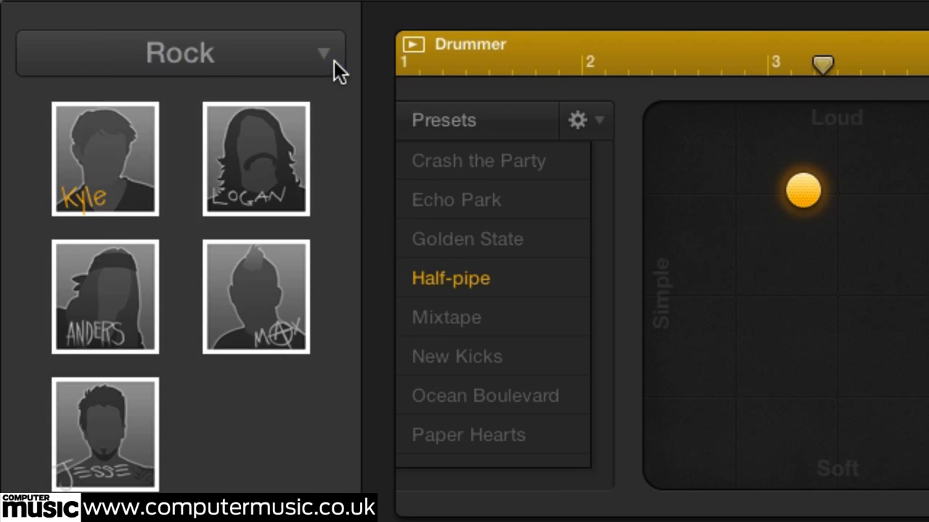
click(281, 173)
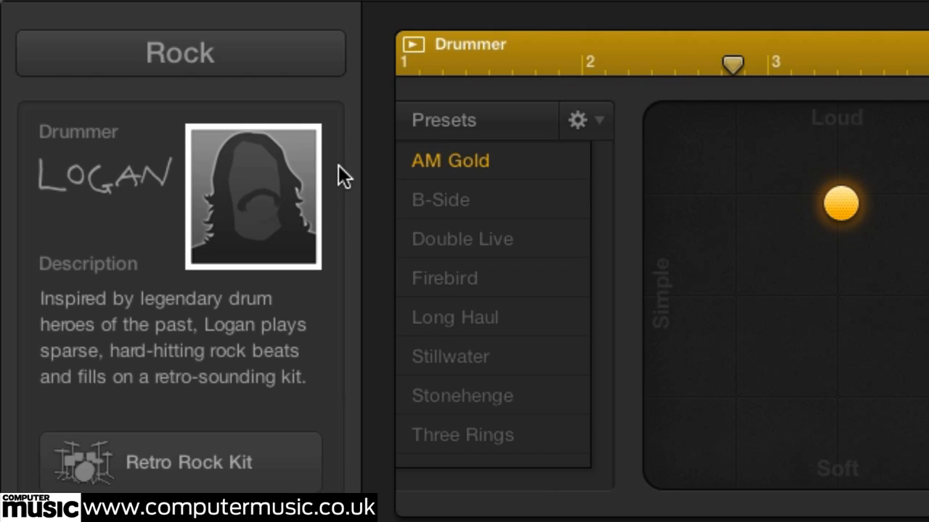
Try Logan's B-Side and Double Live presets, then settle on the Firebird preset.
click(460, 204)
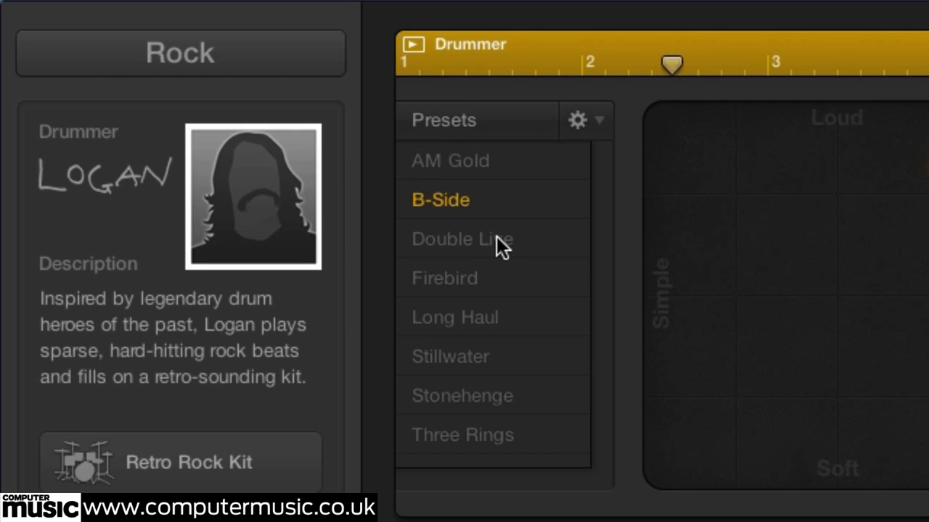
click(495, 243)
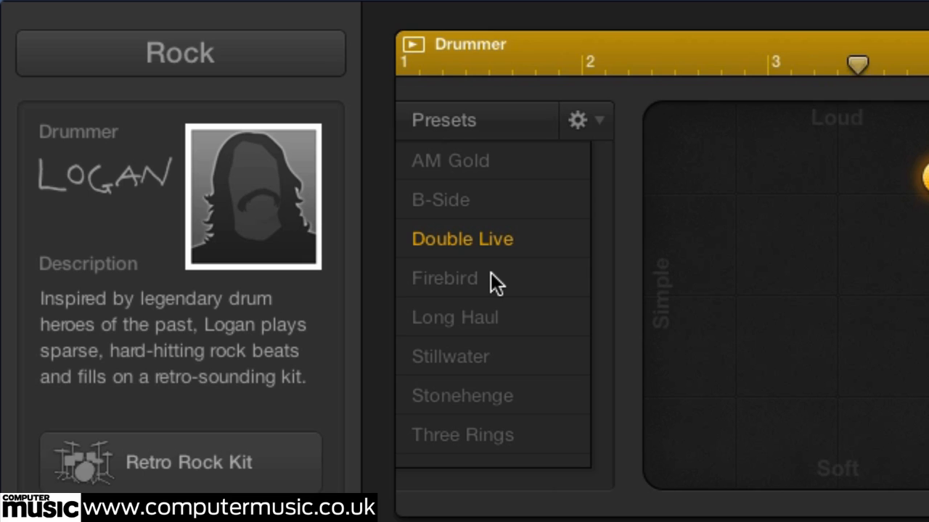
click(490, 278)
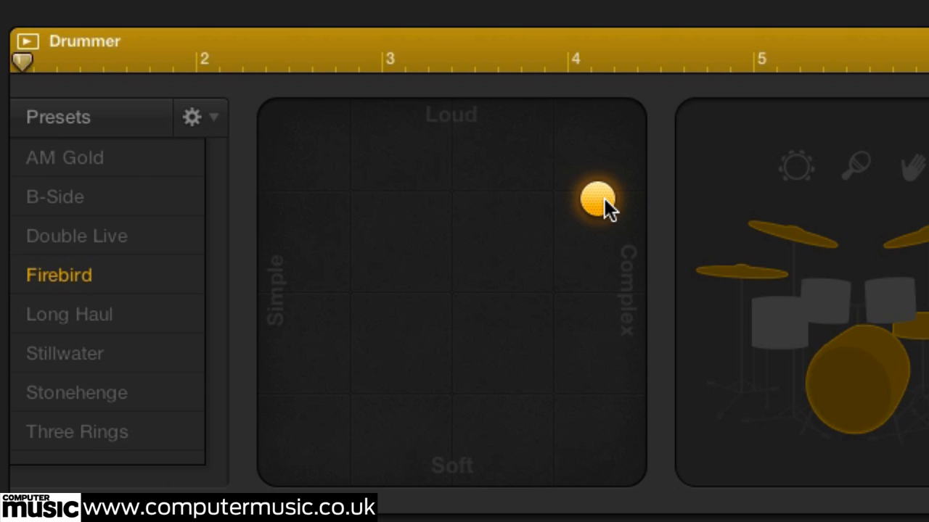
Move the XY pad puck to Soft, Simple, Complex and the Loud/Complex corner in turn, ending slightly above the pad's centre.
drag(604, 199, 460, 425)
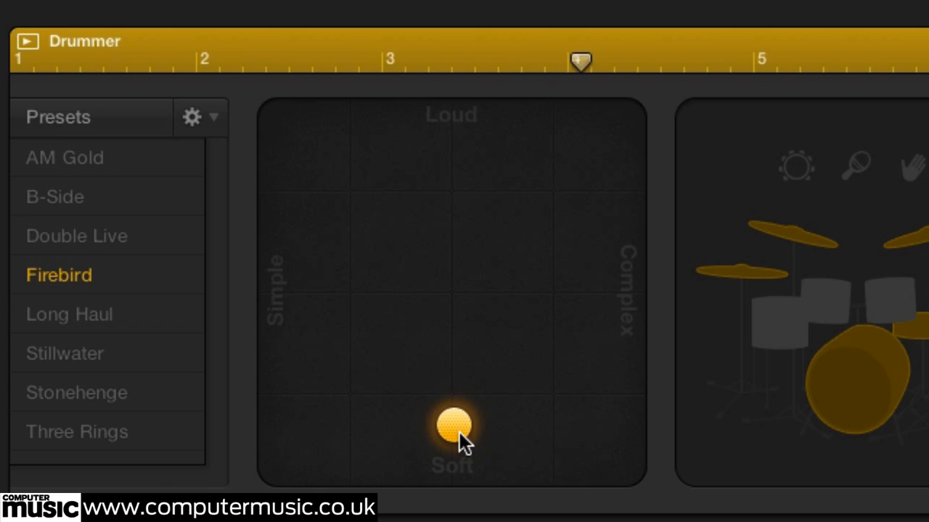
drag(460, 421, 277, 299)
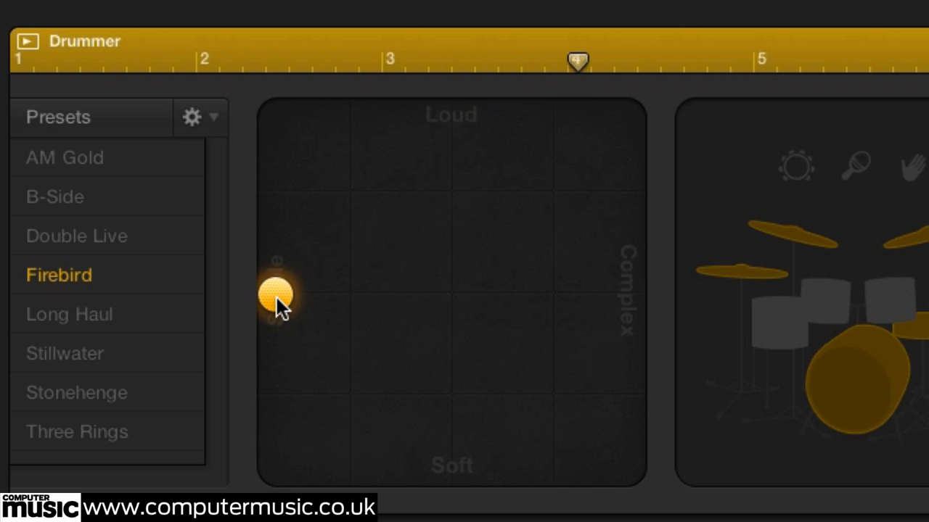
drag(277, 298, 661, 299)
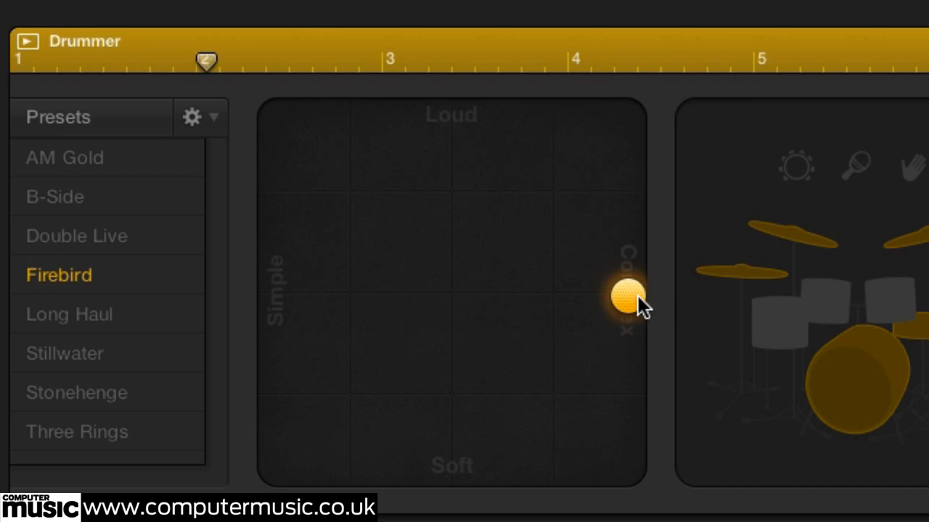
drag(638, 296, 637, 117)
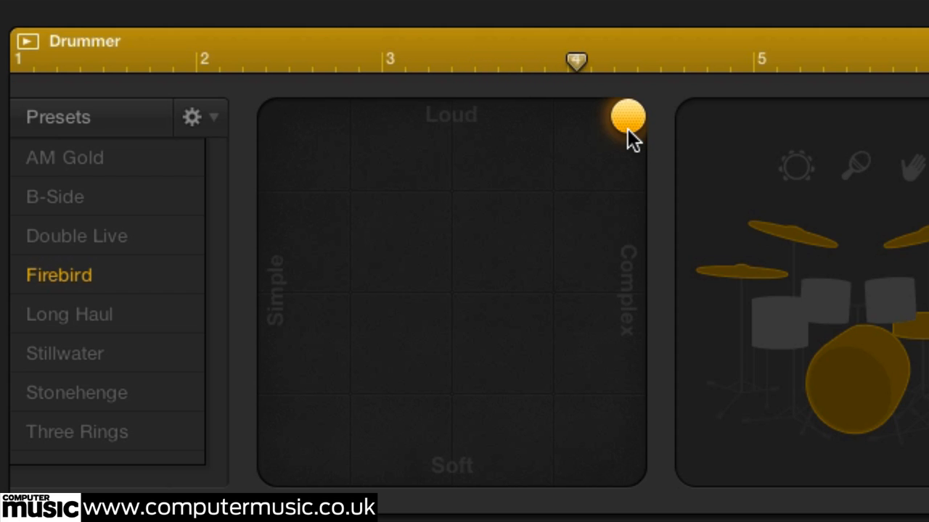
drag(628, 119, 493, 253)
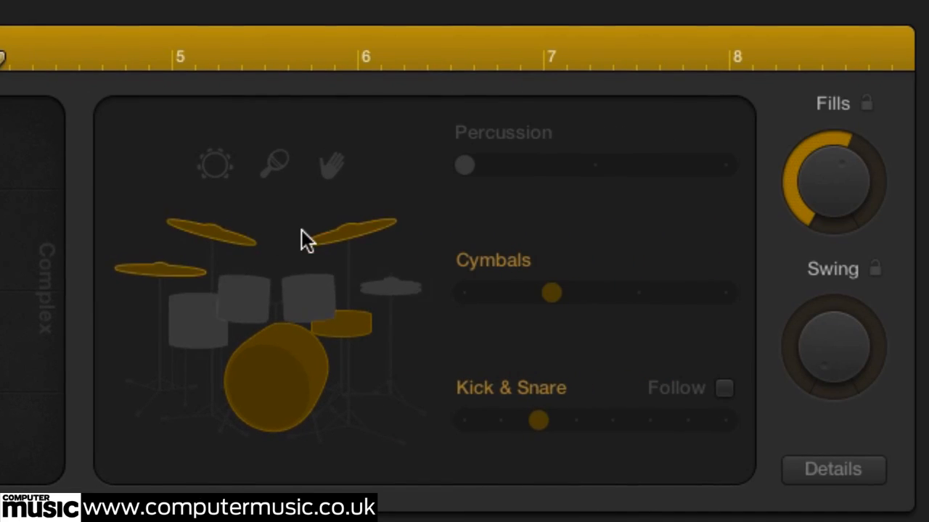
Switch the drum pattern between hi-hat, cymbals and toms in turn, turning the kick drum off and back on.
click(397, 289)
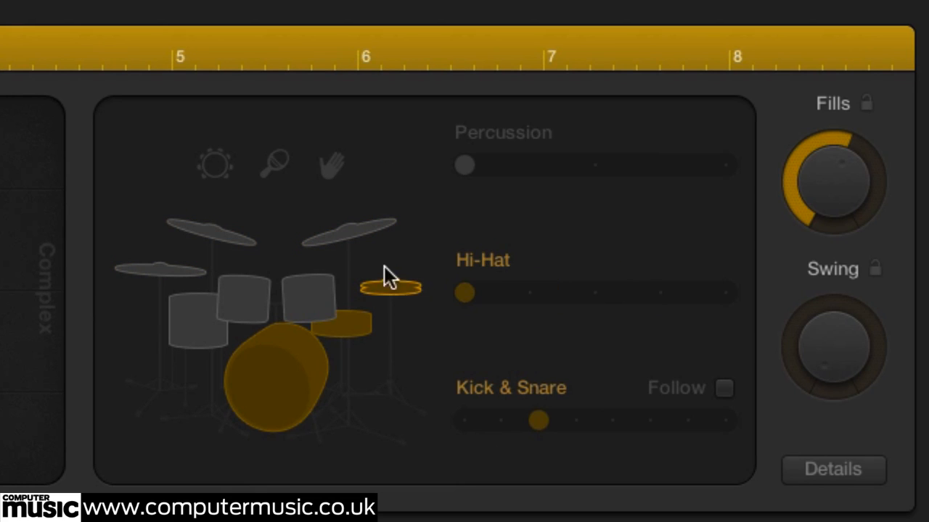
click(365, 233)
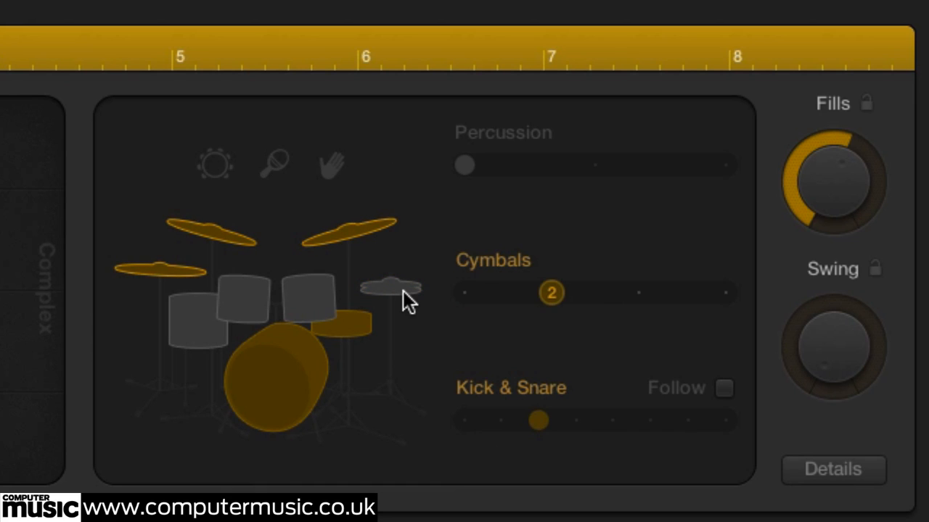
click(324, 301)
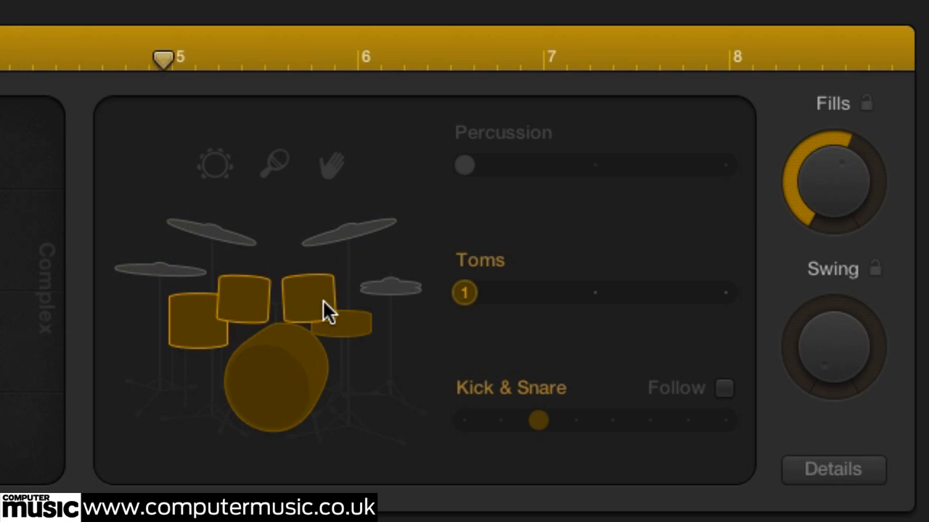
click(291, 378)
click(291, 378)
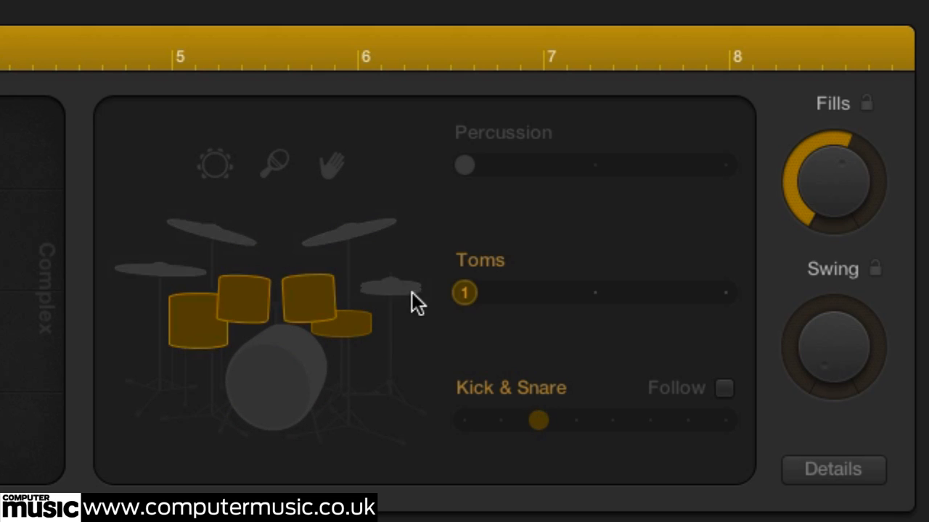
click(395, 286)
click(318, 312)
click(287, 376)
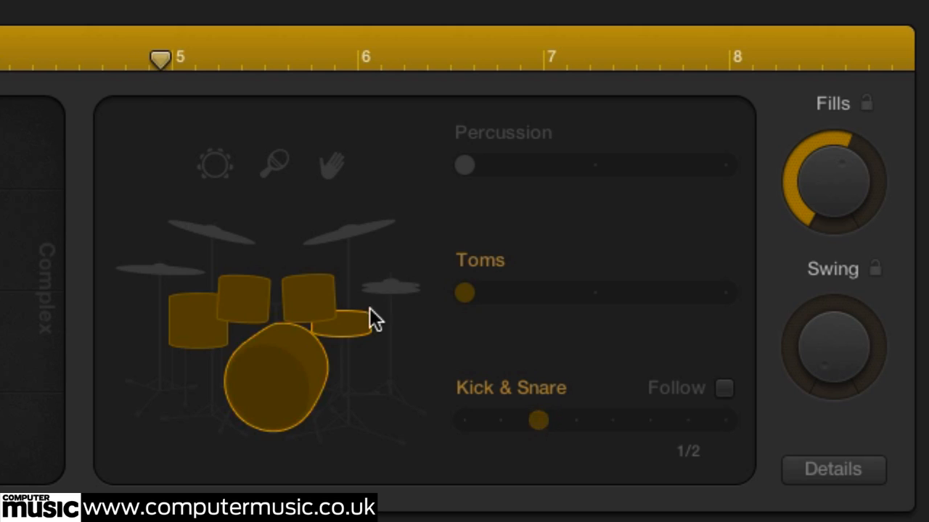
Make the pattern use the hi-hat at its fourth variation and set the Kick & Snare pattern to variation 6.
click(398, 289)
drag(463, 289, 630, 287)
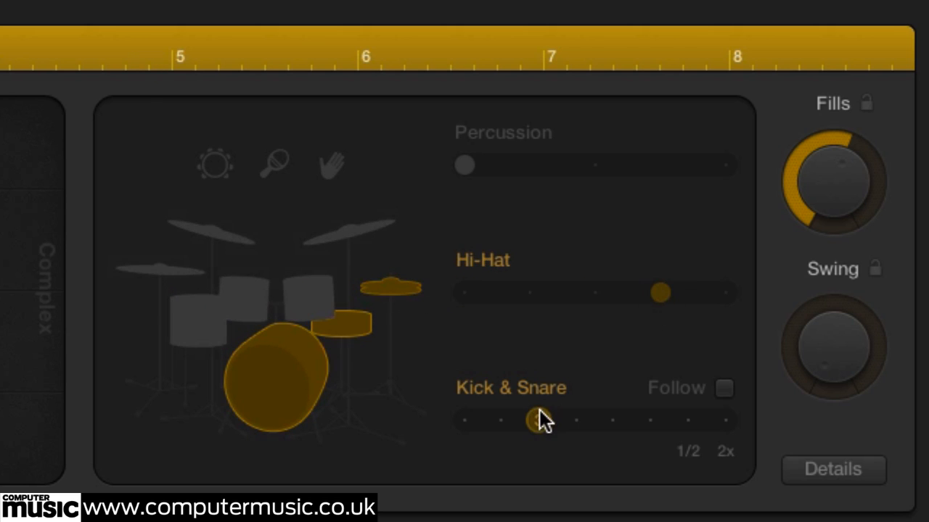
drag(537, 420, 703, 424)
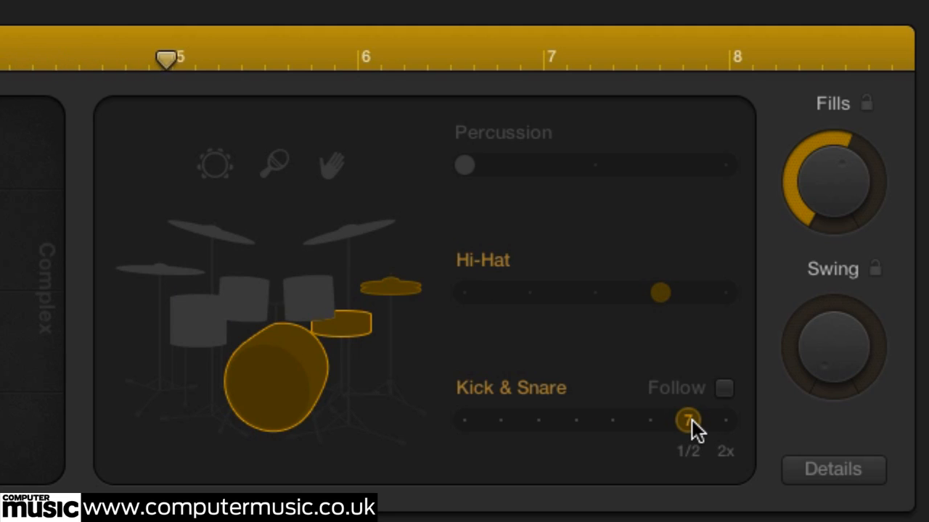
drag(686, 420, 661, 420)
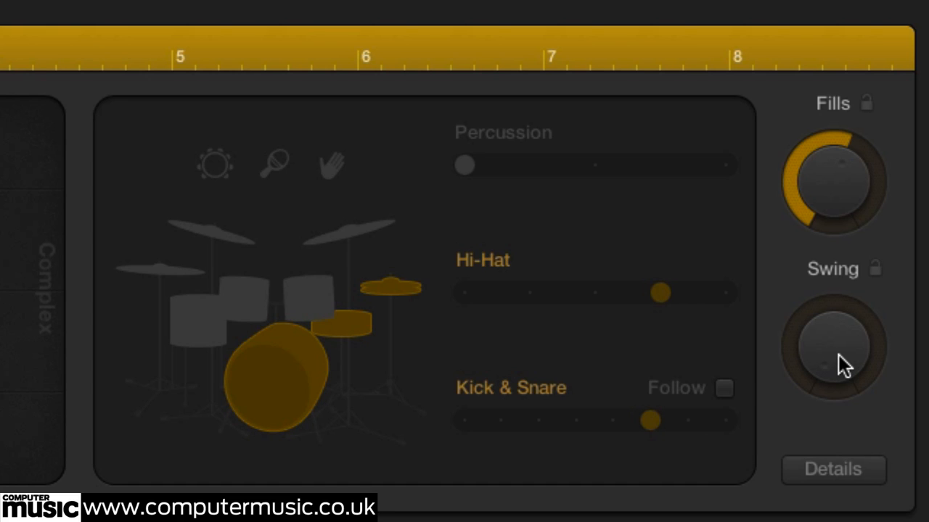
Raise the Swing amount to roughly three quarters and increase the Fills amount of the Drummer region.
drag(838, 355, 876, 103)
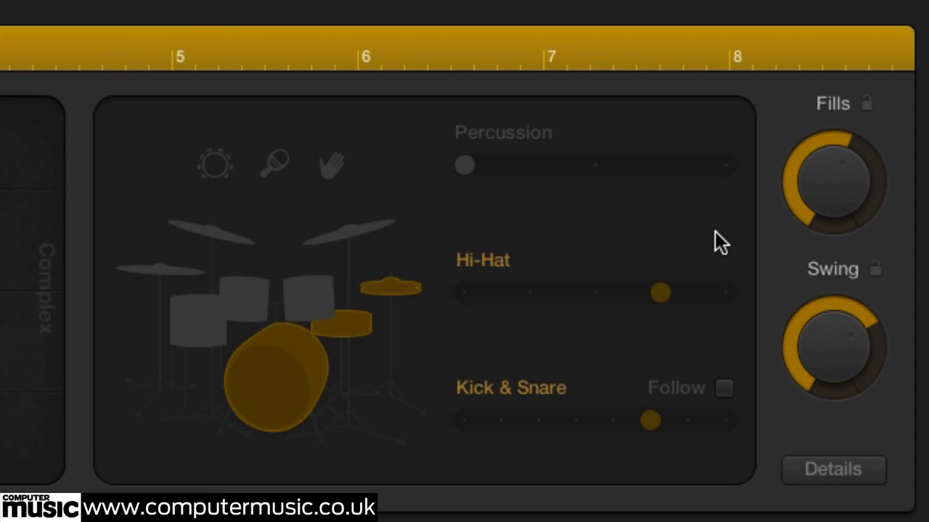
drag(819, 196, 839, 52)
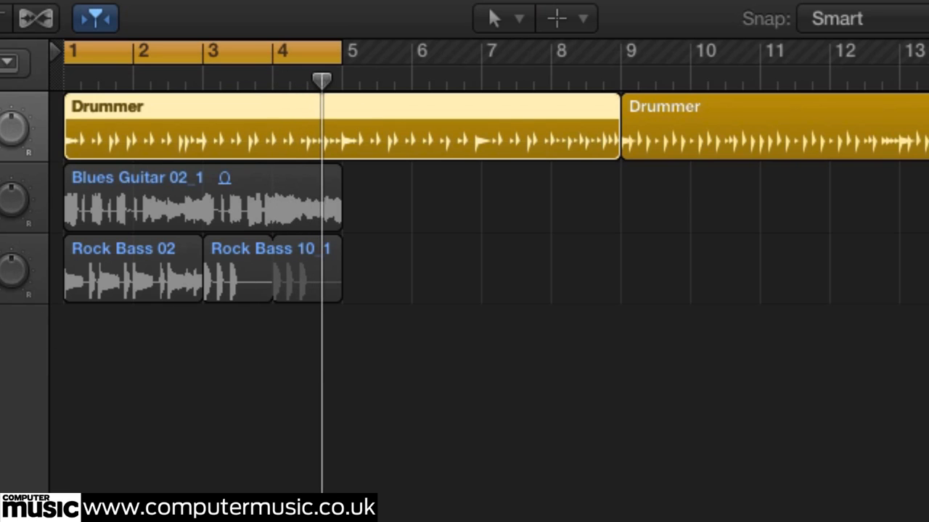
Add a new track with the drummer track's duplicate settings, copy the first Drummer region onto it and undo the copy.
key(super+d)
drag(235, 126, 232, 201)
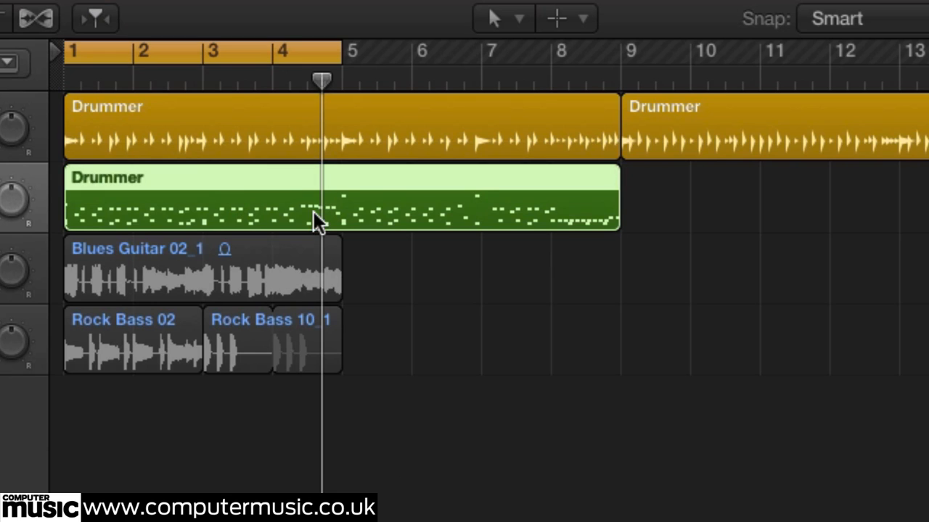
key(super+z)
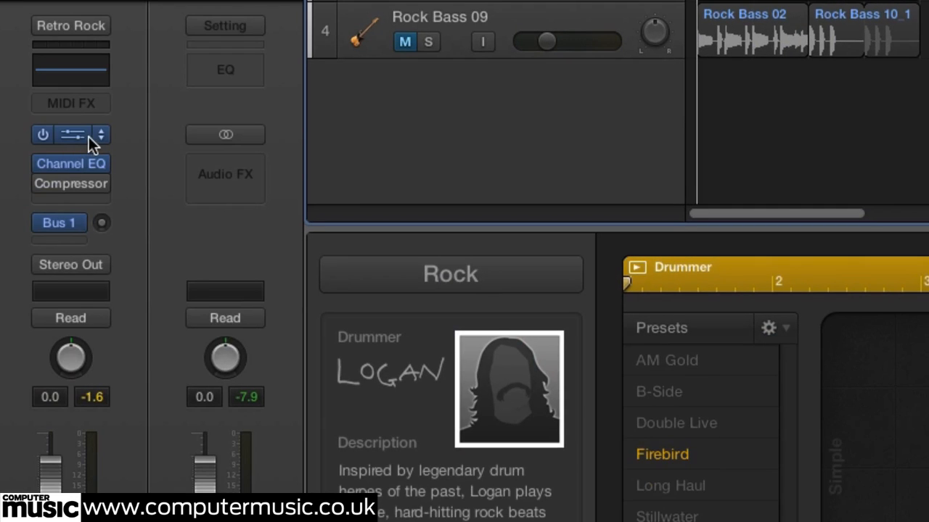
Replace the Retro Rock track's Drum Kit Designer with the stereo Ultrabeat drum synth and close the instrument's window.
click(90, 136)
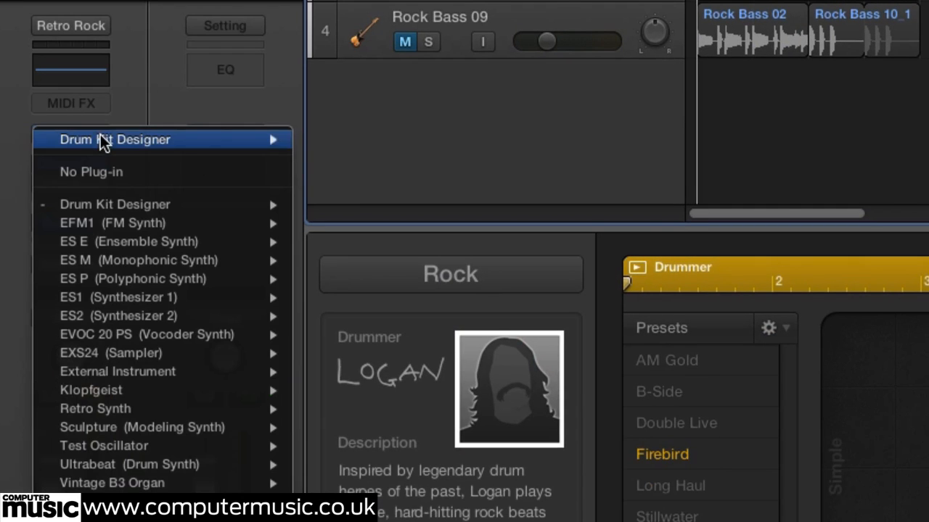
mouse_move(196, 466)
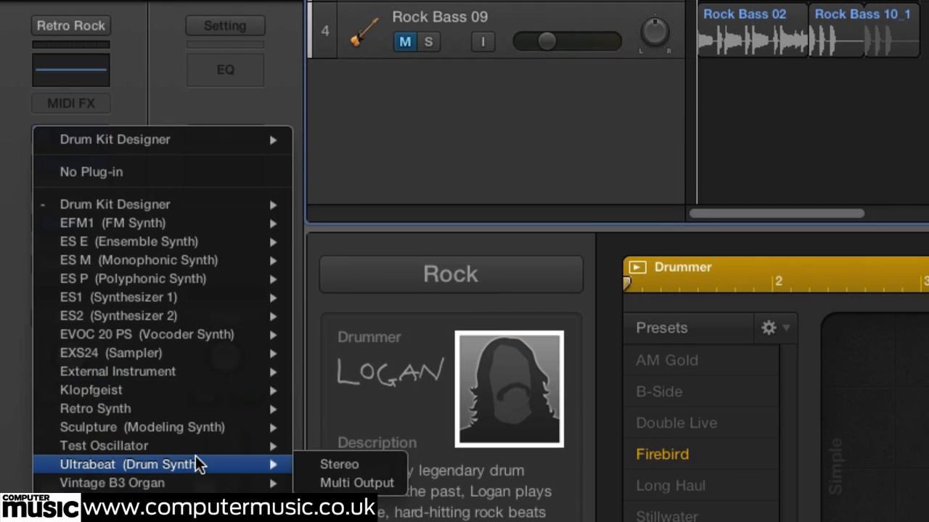
click(334, 466)
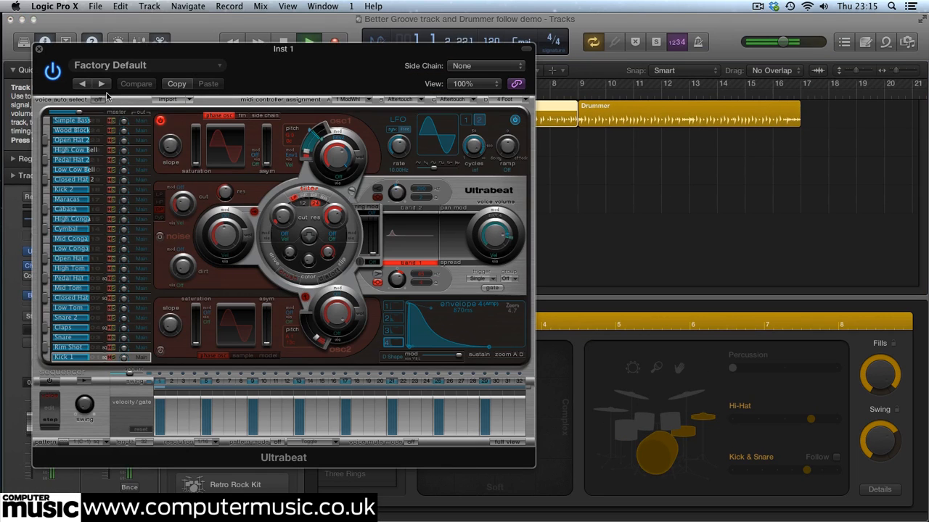
click(39, 51)
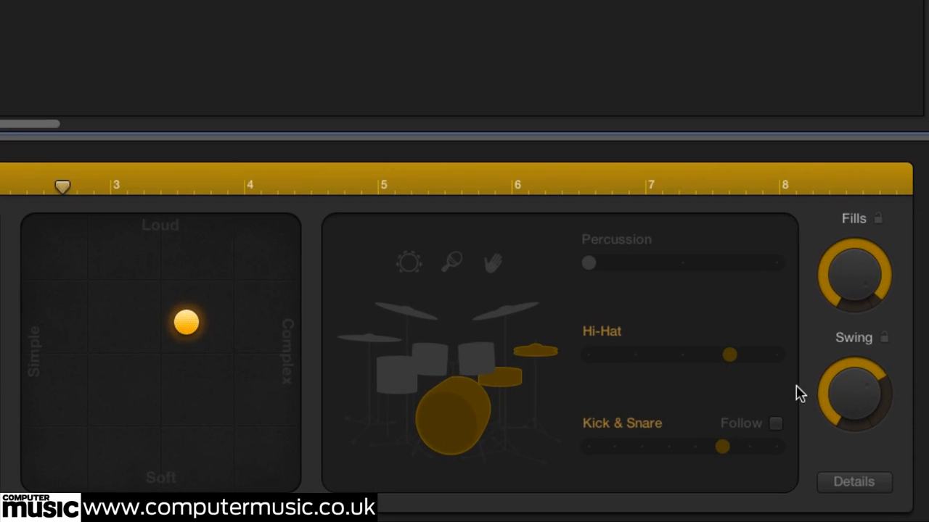
Lower the Drummer region's Swing amount and set the Kick & Snare pattern to variation 3.
drag(846, 398, 834, 417)
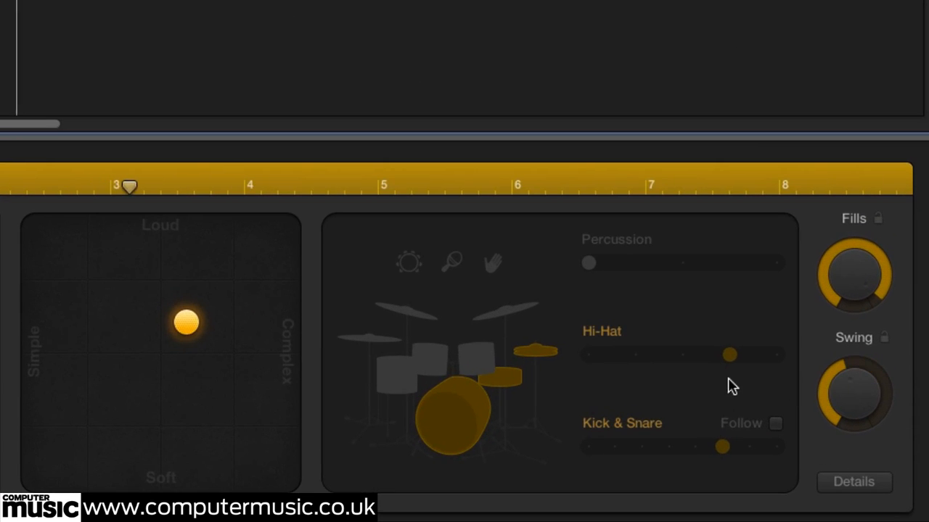
drag(724, 450, 631, 464)
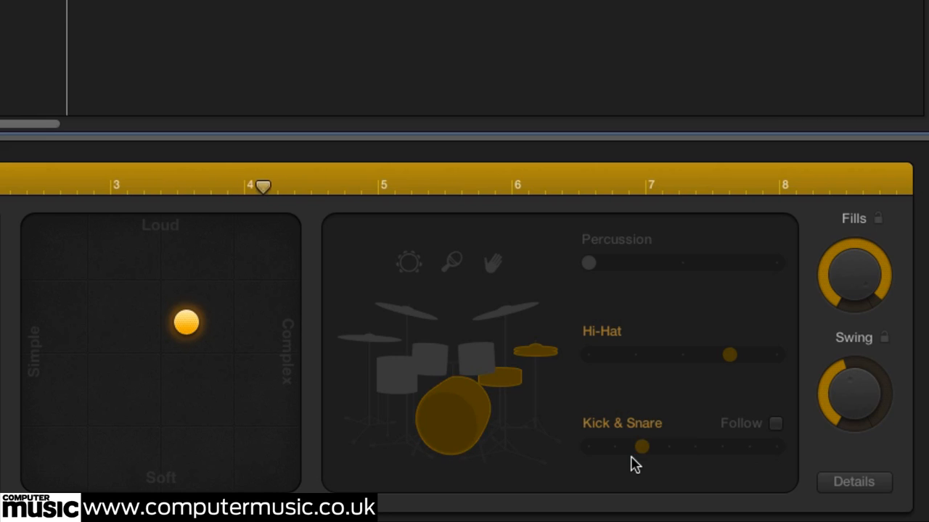
click(250, 297)
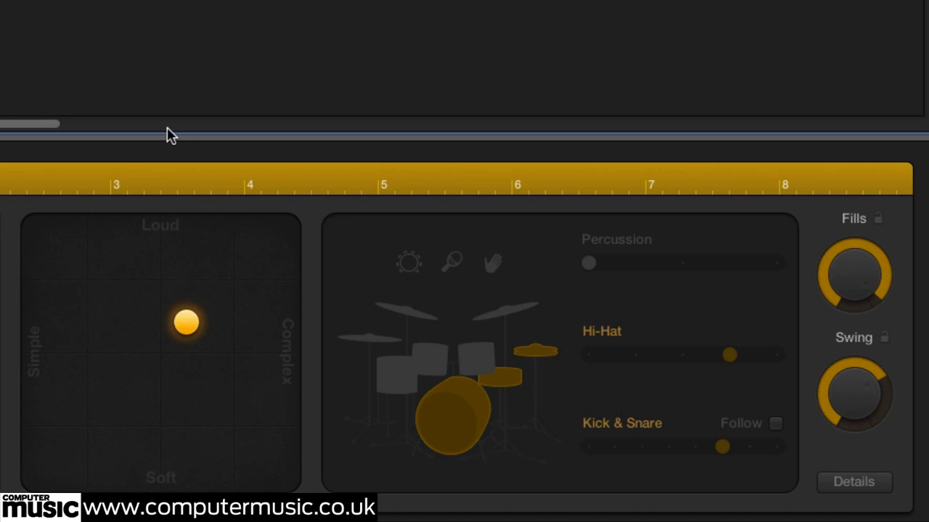
drag(724, 447, 650, 451)
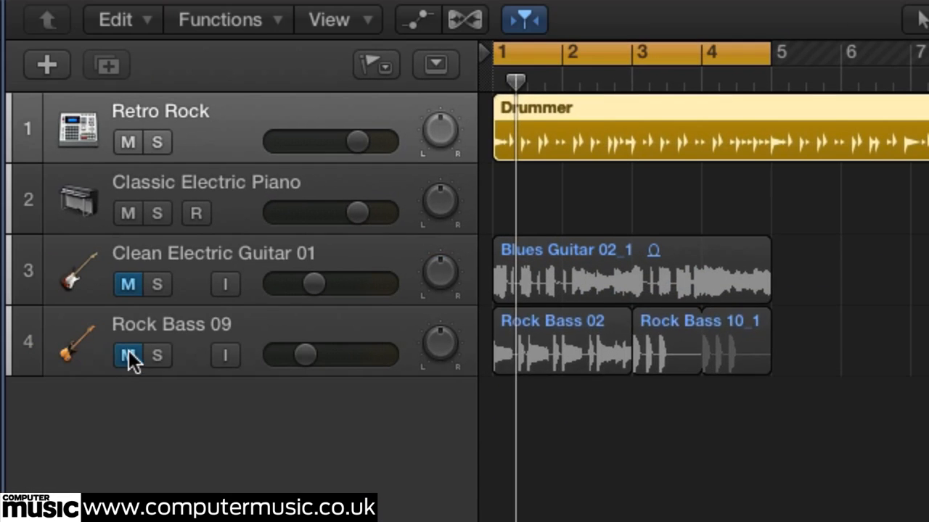
Unmute the Rock Bass 09 track and play the project from the start of bar 1.
click(126, 356)
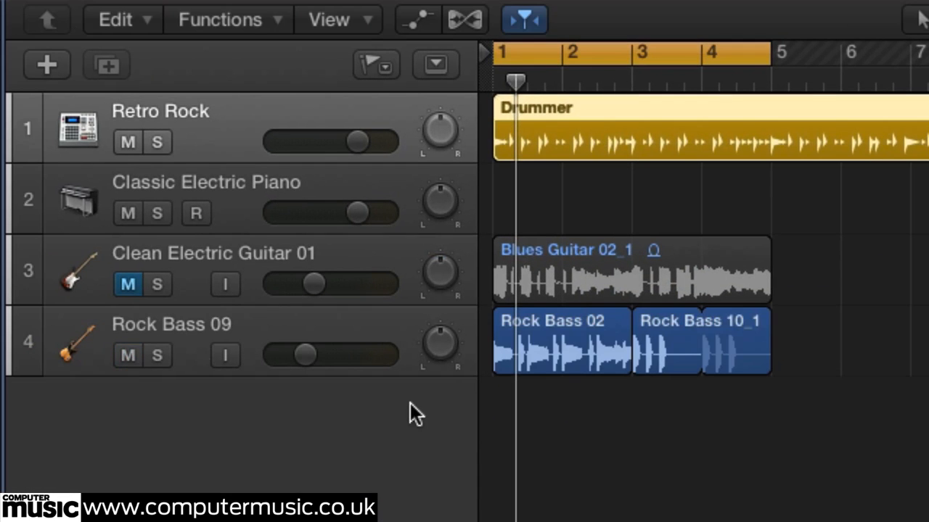
drag(515, 80, 492, 78)
key(space)
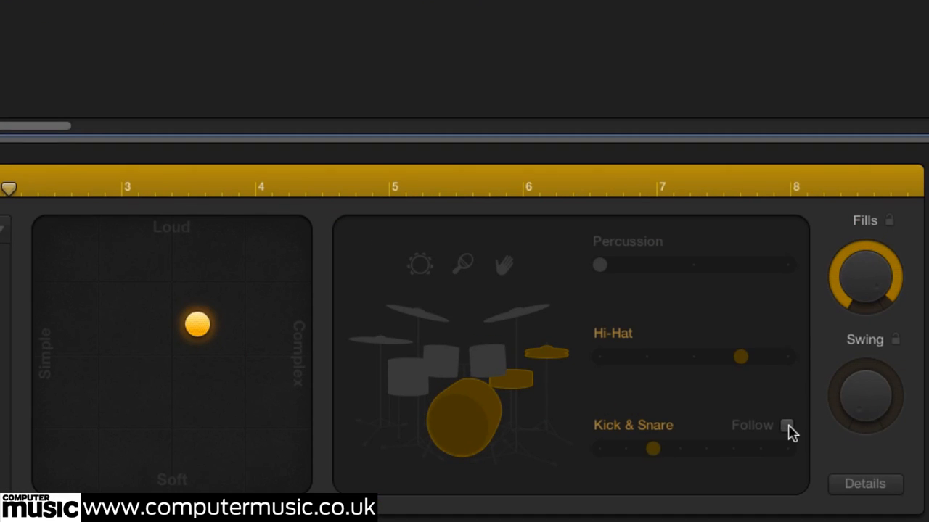
Make the Kick & Snare pattern follow the Rock Bass 09 track and stop the playback.
click(787, 426)
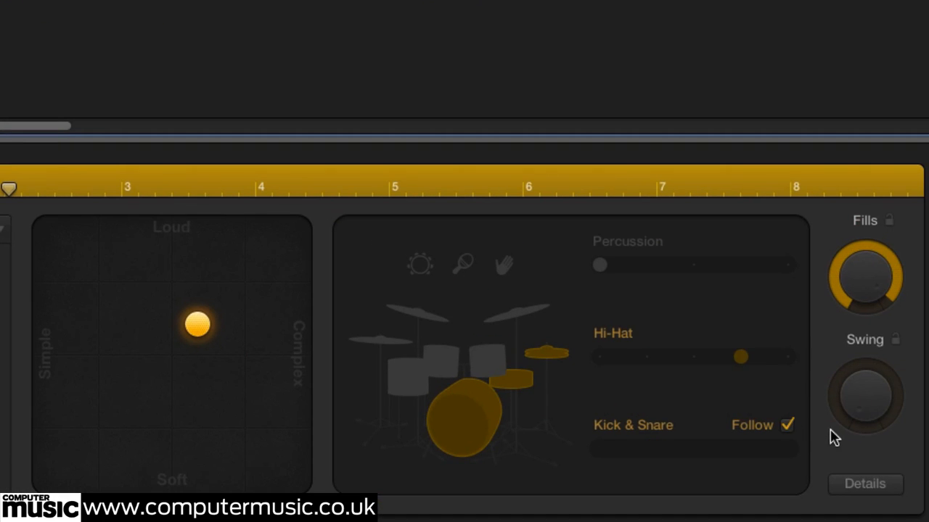
click(733, 453)
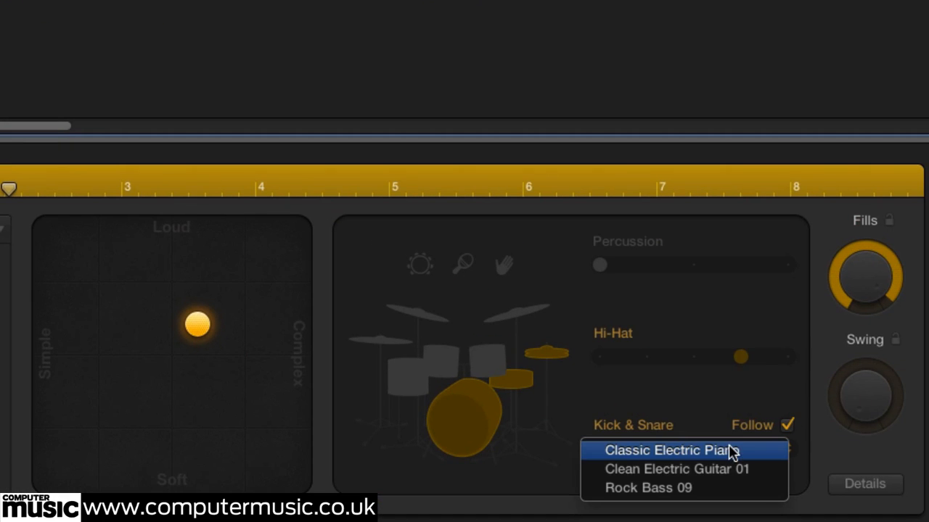
click(711, 489)
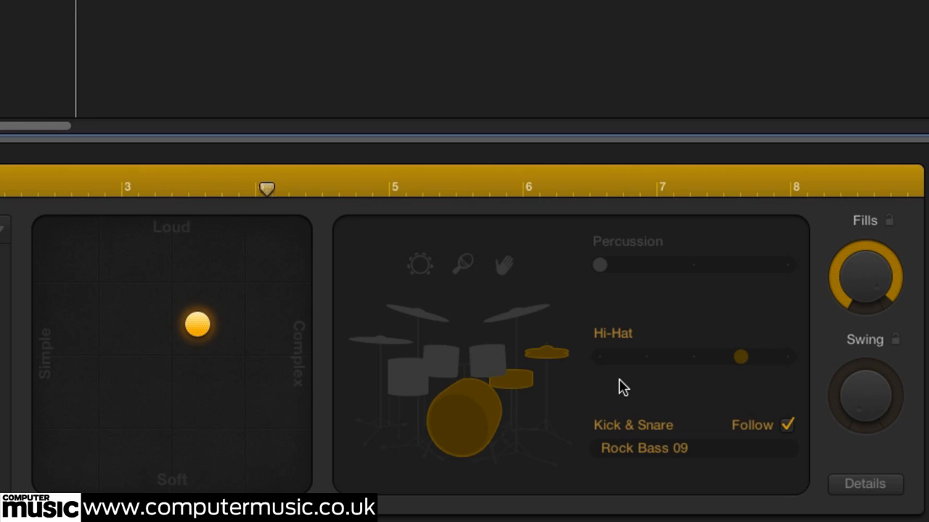
key(space)
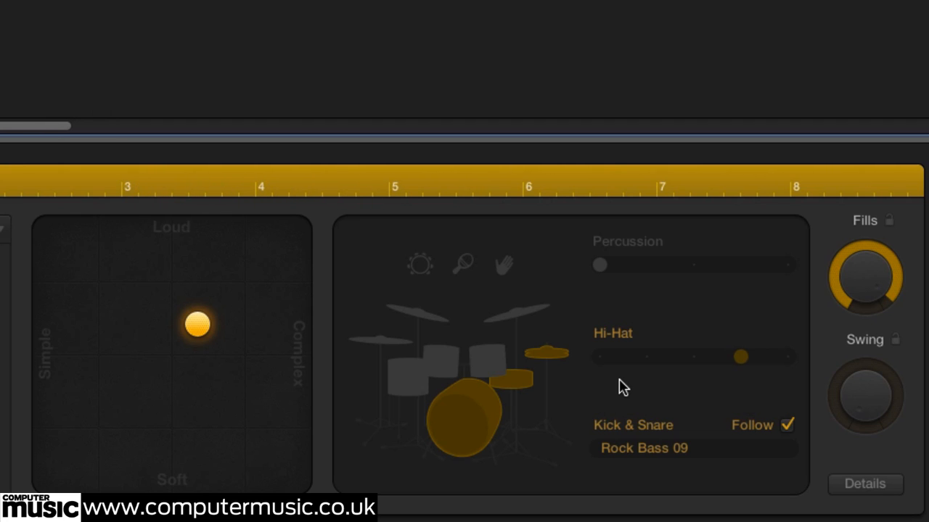
Reduce the Fills amount to roughly one third and compare the playback with Follow turned off and back on.
drag(866, 287, 860, 429)
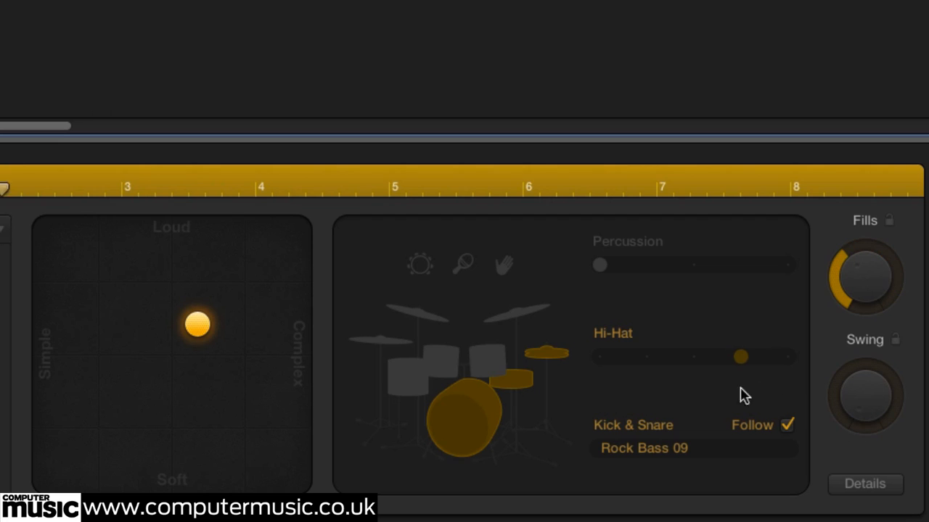
key(space)
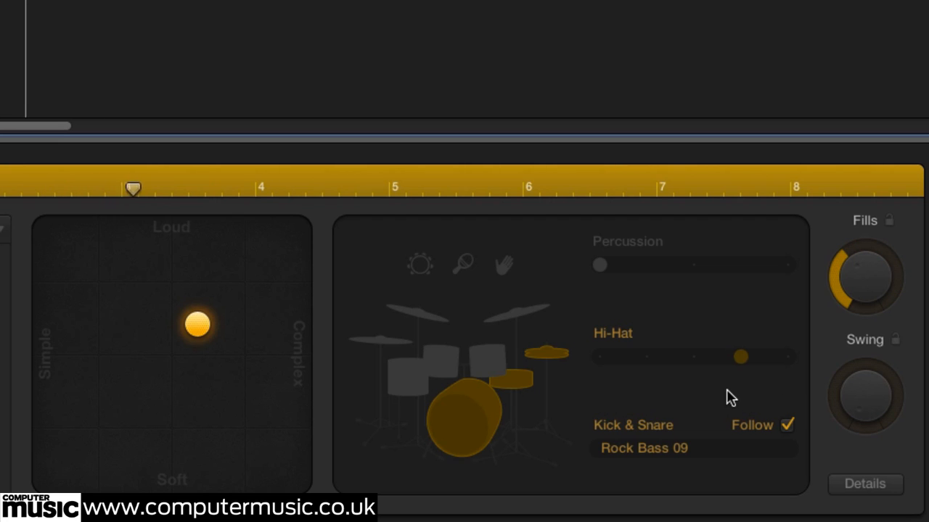
click(788, 428)
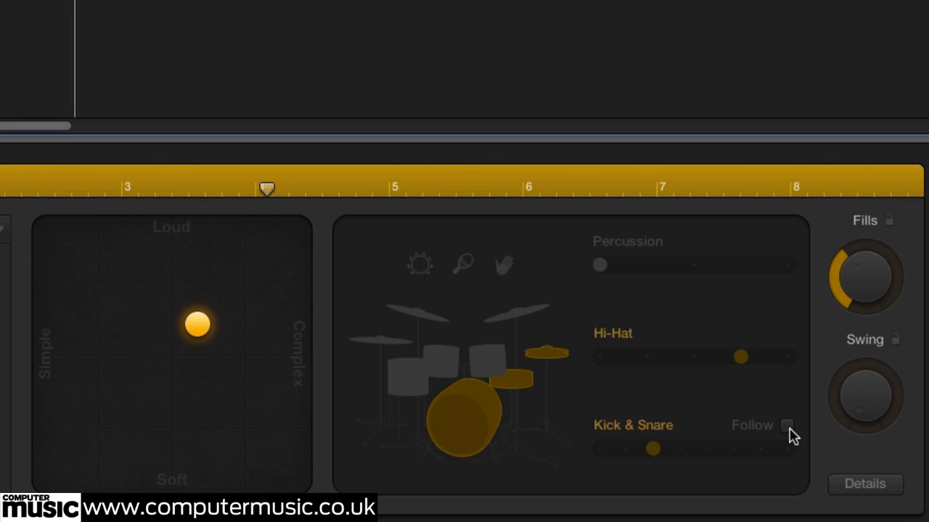
click(788, 426)
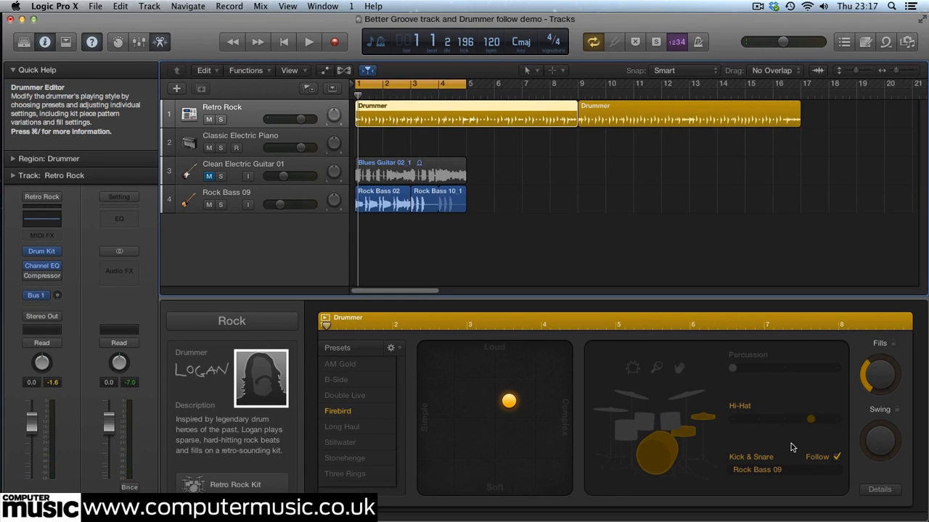
In Drum Kit Designer, try the Retro Rock 2 kick, swap it for Retro Rock 3 and tune it to +384 cents.
click(42, 255)
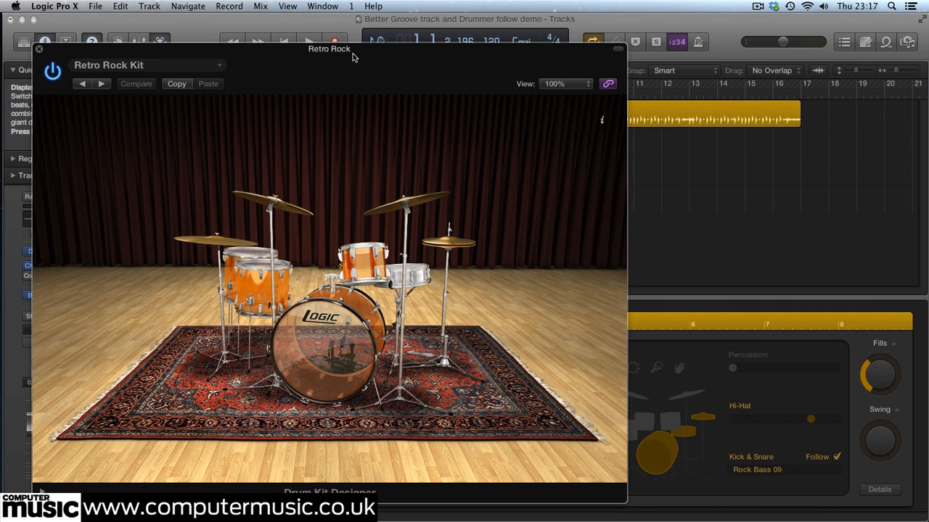
drag(352, 51, 505, 26)
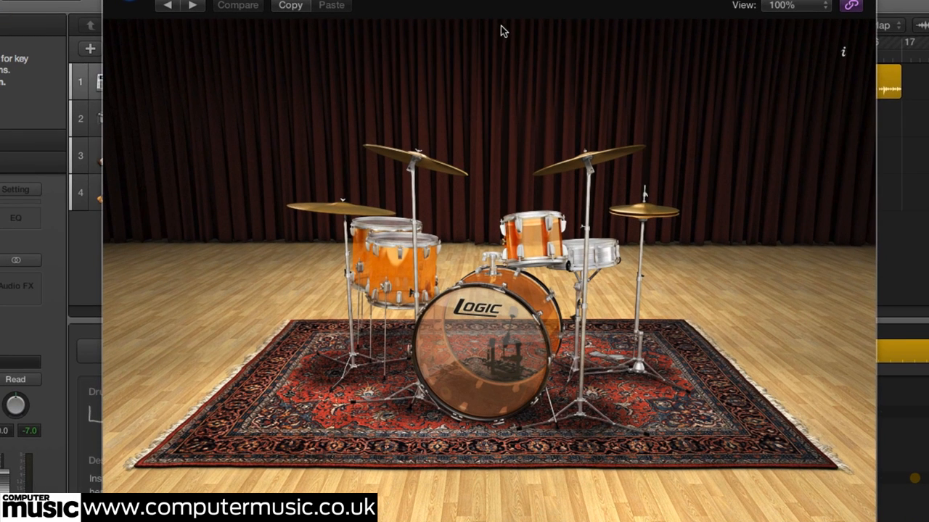
click(494, 360)
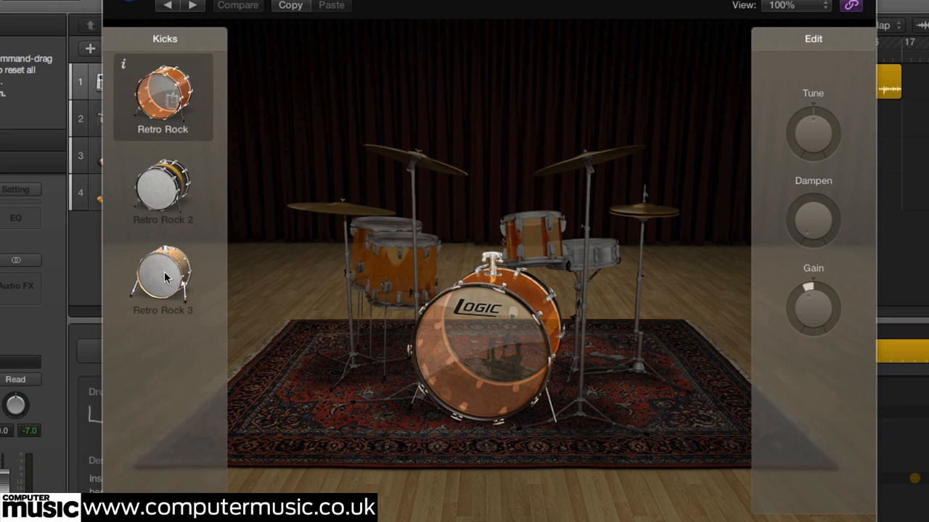
mouse_move(811, 135)
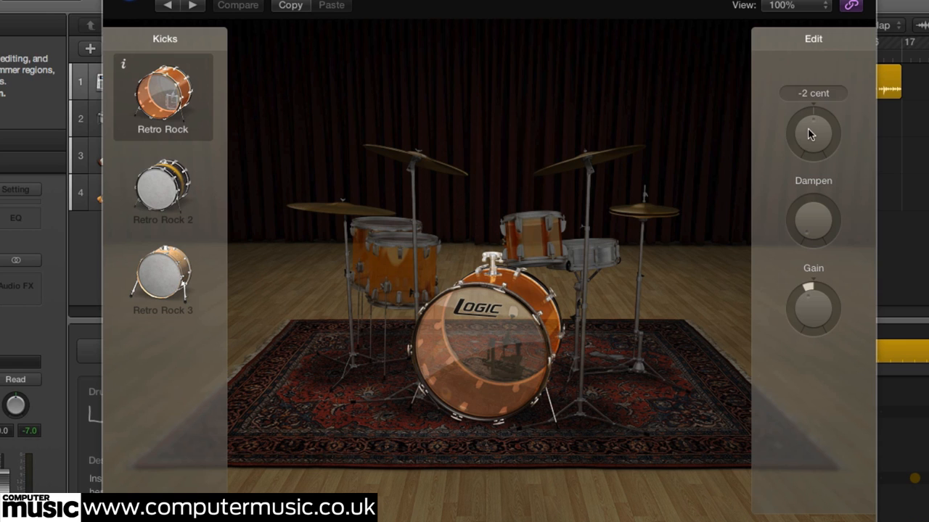
click(153, 191)
click(166, 270)
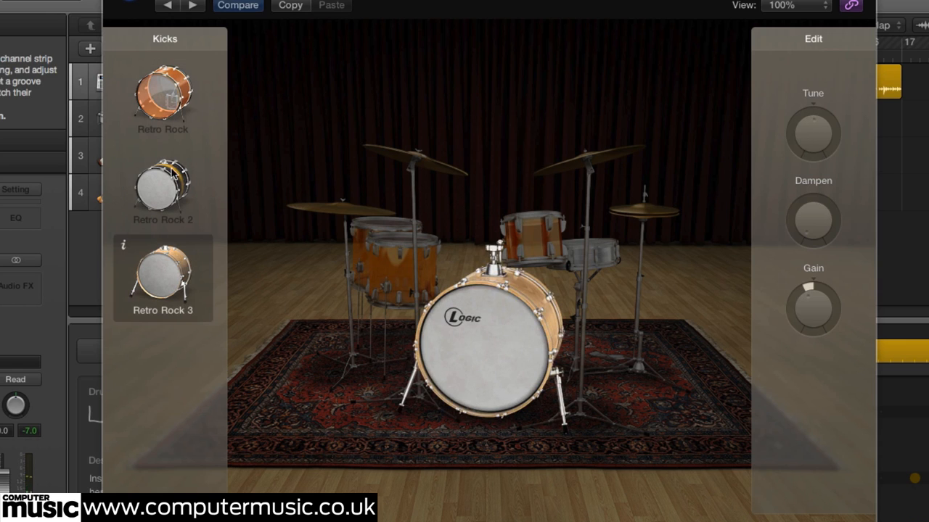
drag(826, 140, 826, 96)
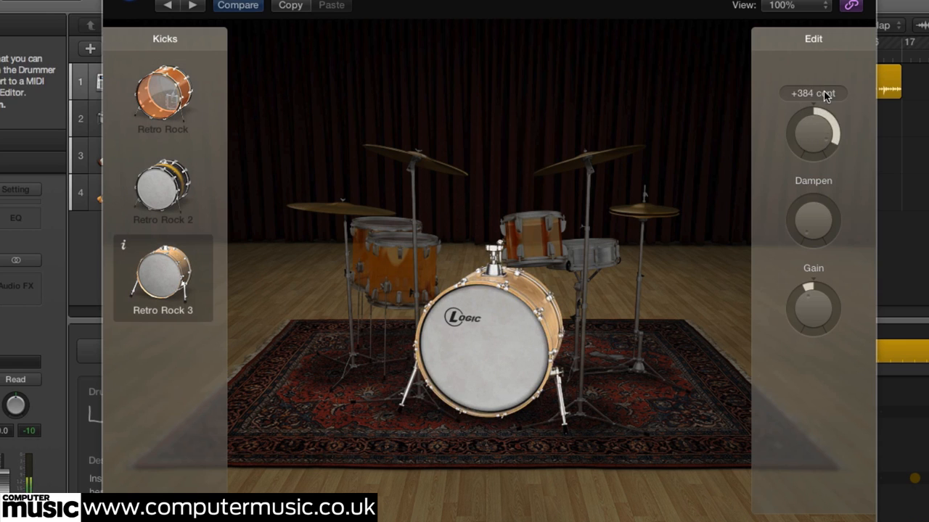
Select the snare, raise its tuning, and try the Retro Rock 2 snare with a changed tuning.
click(592, 254)
mouse_move(818, 129)
drag(822, 98, 822, 96)
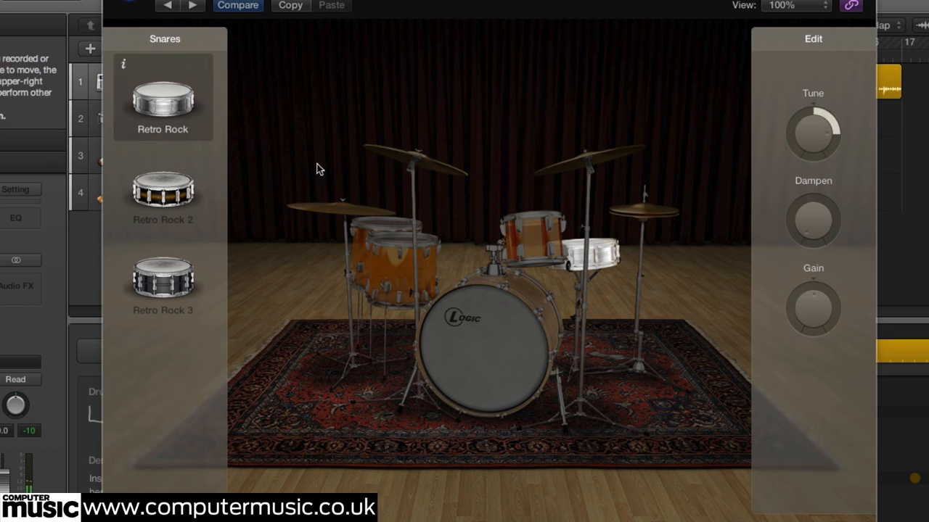
click(181, 206)
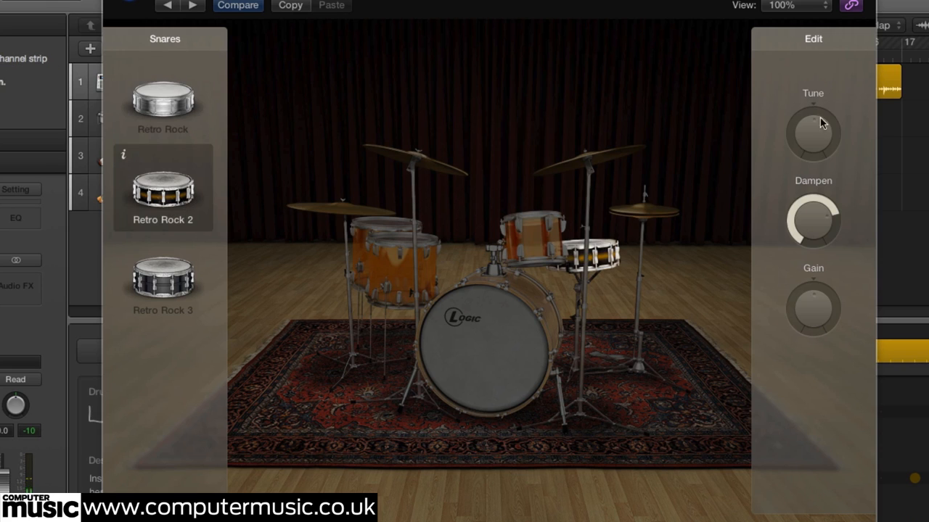
mouse_move(818, 123)
mouse_down()
mouse_move(825, 94)
mouse_move(818, 123)
mouse_up()
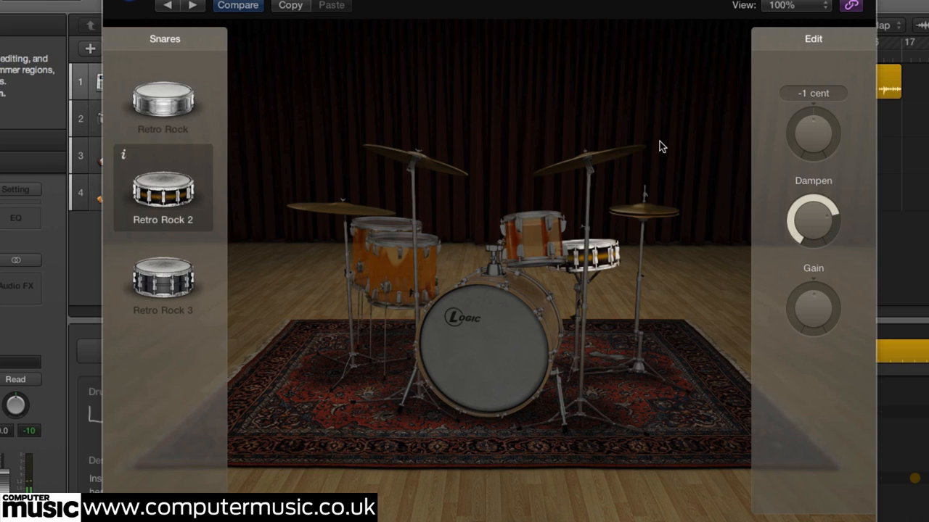
Swap the snare for Retro Rock 3, adjust its Dampen amount to roughly one third and close Drum Kit Designer.
click(172, 280)
mouse_move(819, 226)
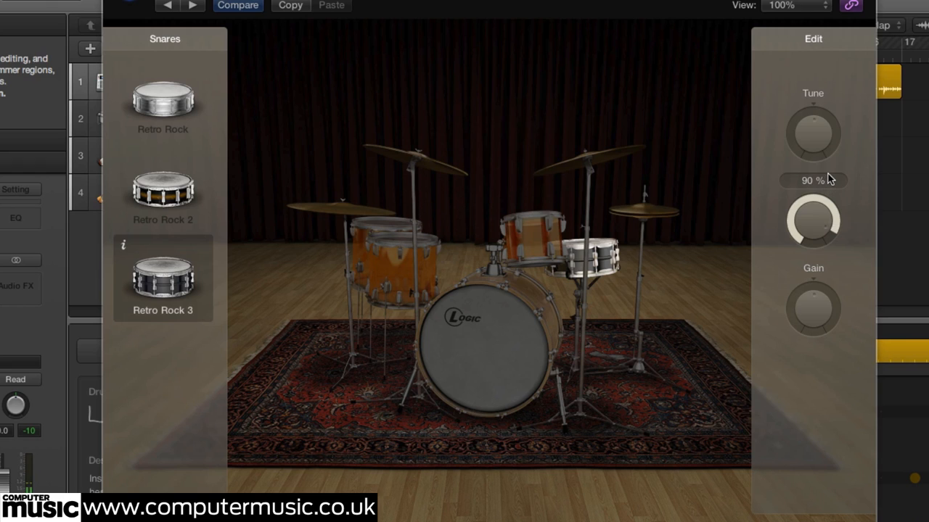
drag(828, 174, 833, 235)
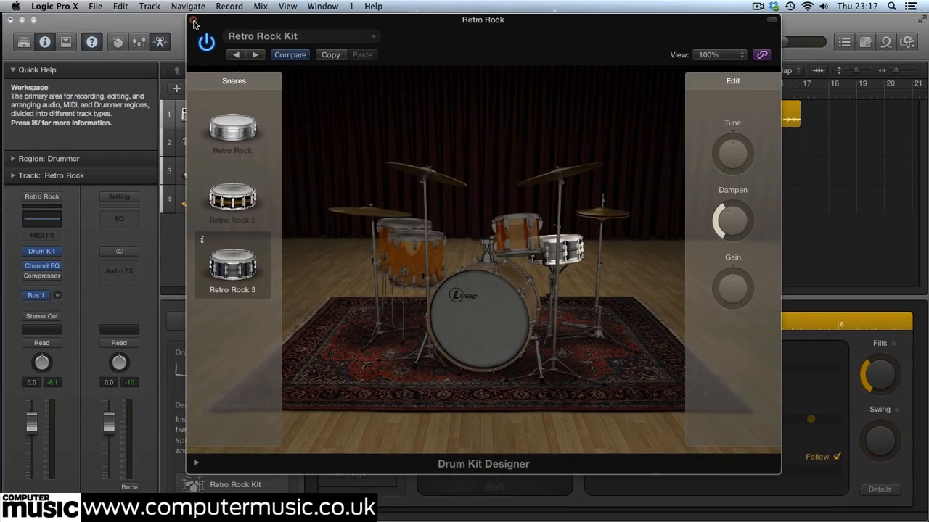
click(194, 24)
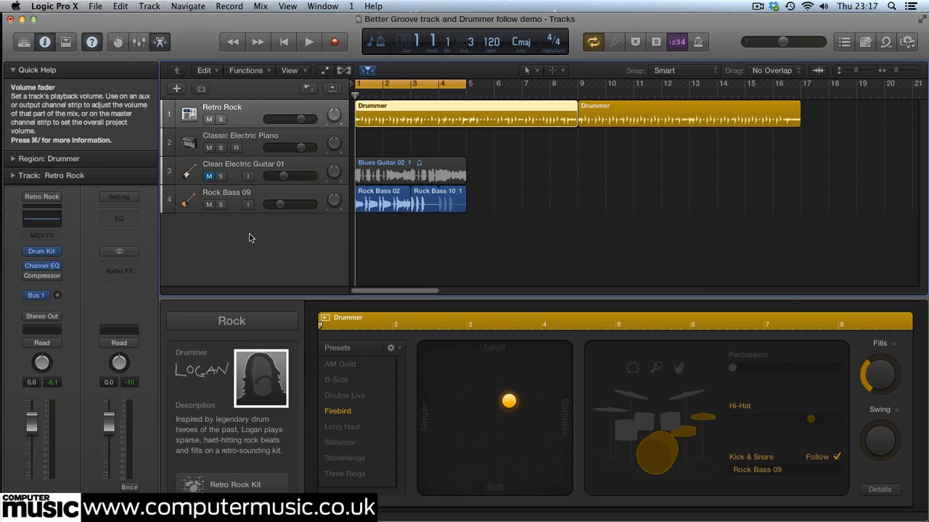
Load the Bluebird+ producer drum kit from the Library onto the Classic Electric Piano track.
click(251, 147)
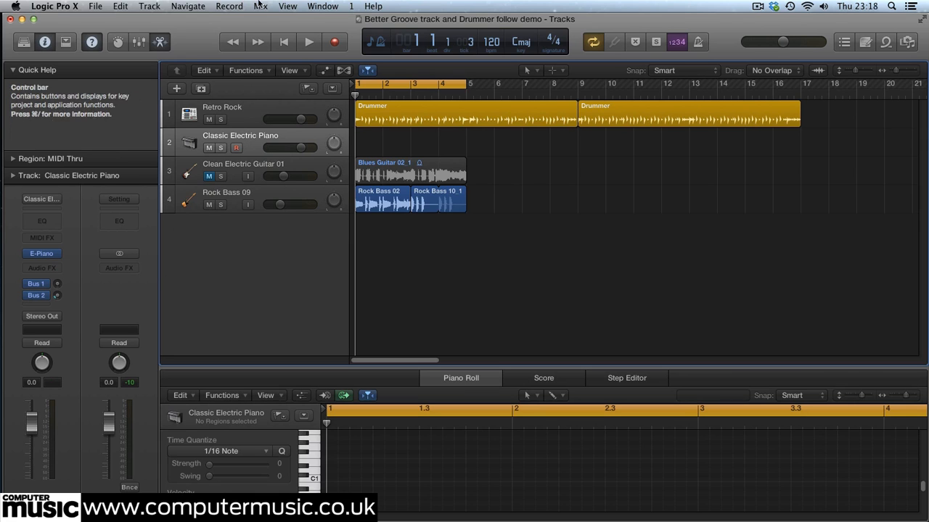
click(304, 6)
click(302, 19)
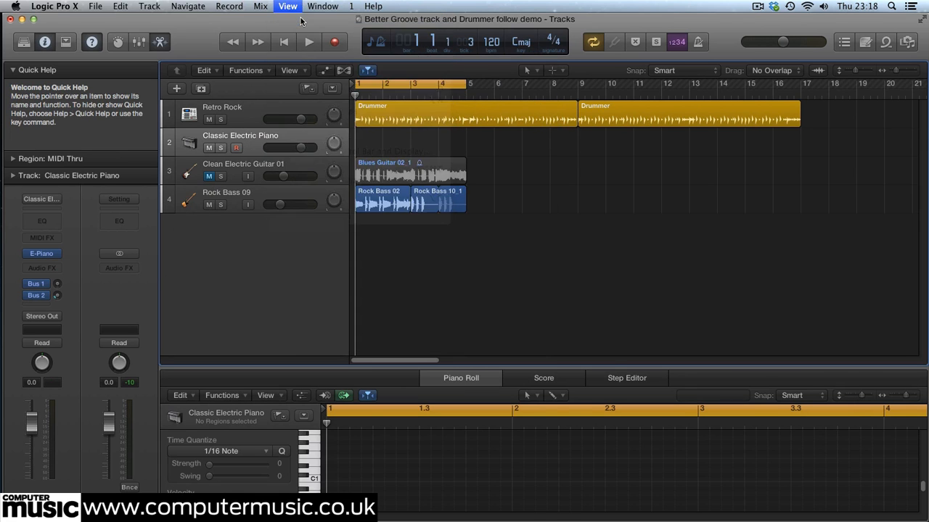
click(43, 243)
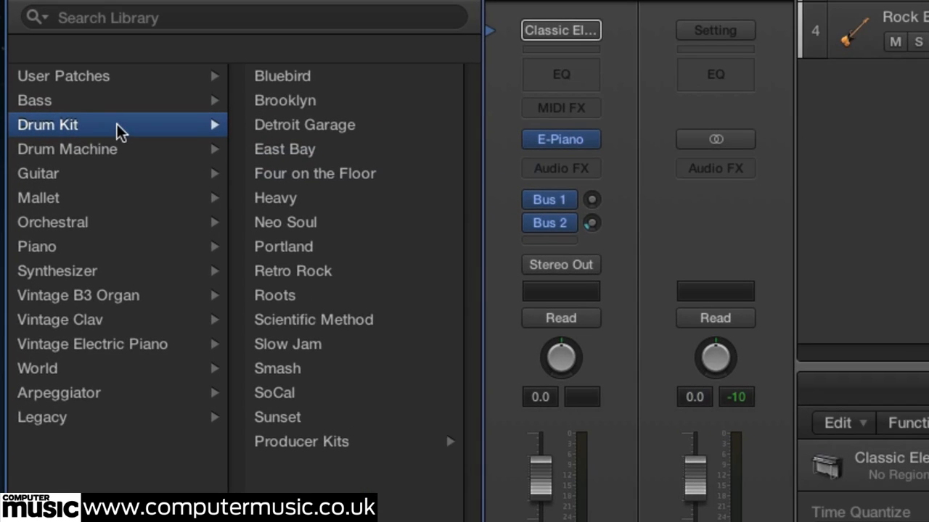
click(317, 444)
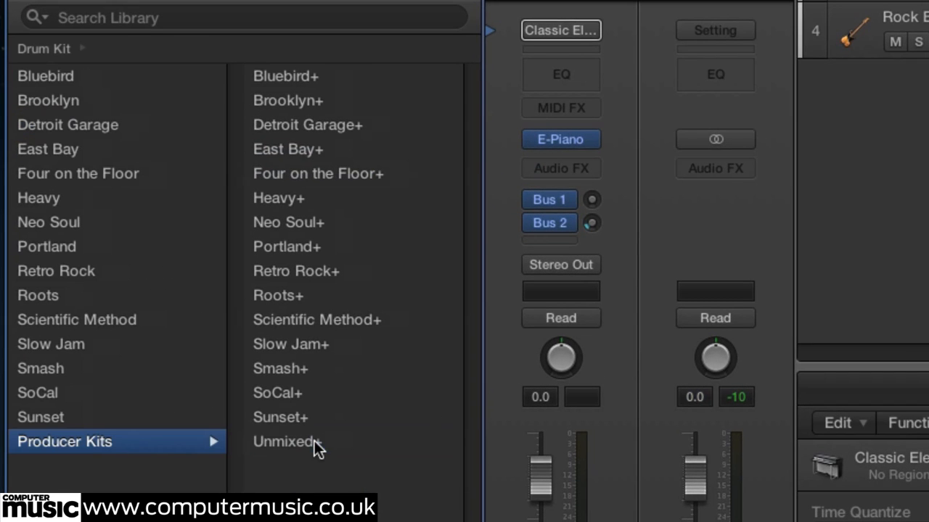
click(321, 84)
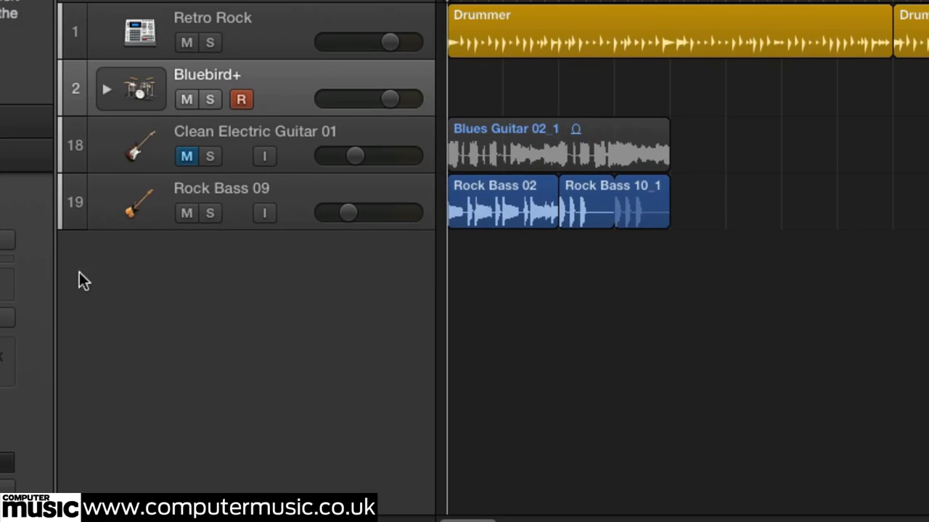
Expand the Bluebird+ Track Stack, examine its individual drum microphone and percussion tracks, and collapse it again.
click(107, 91)
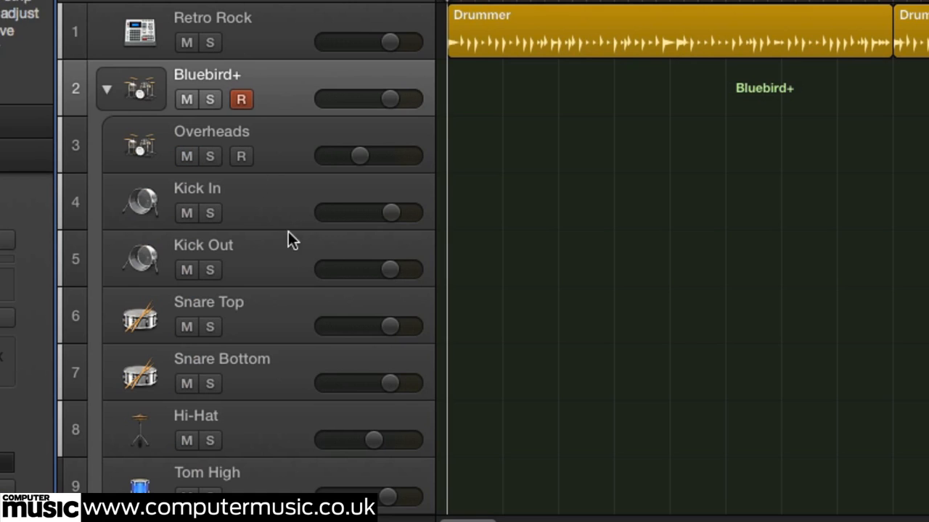
scroll(287, 240, down, 10)
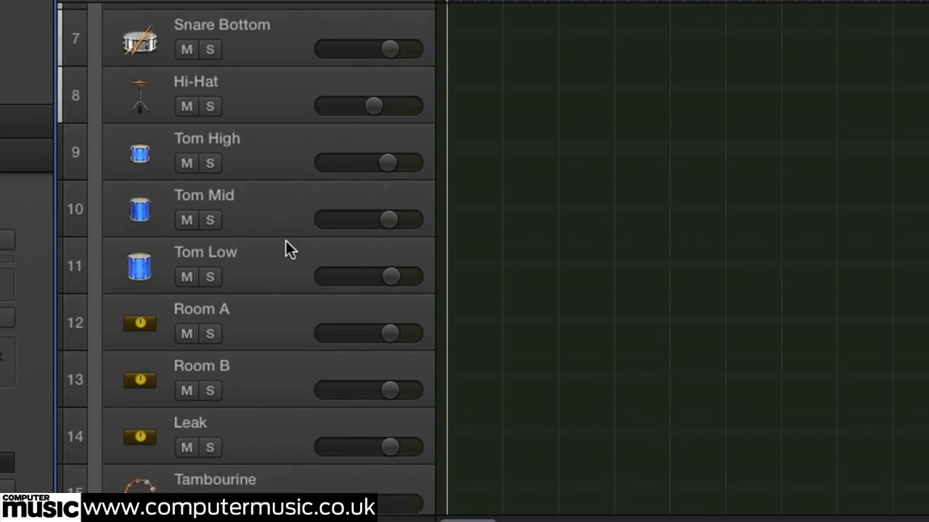
scroll(286, 244, down, 6)
scroll(286, 244, up, 15)
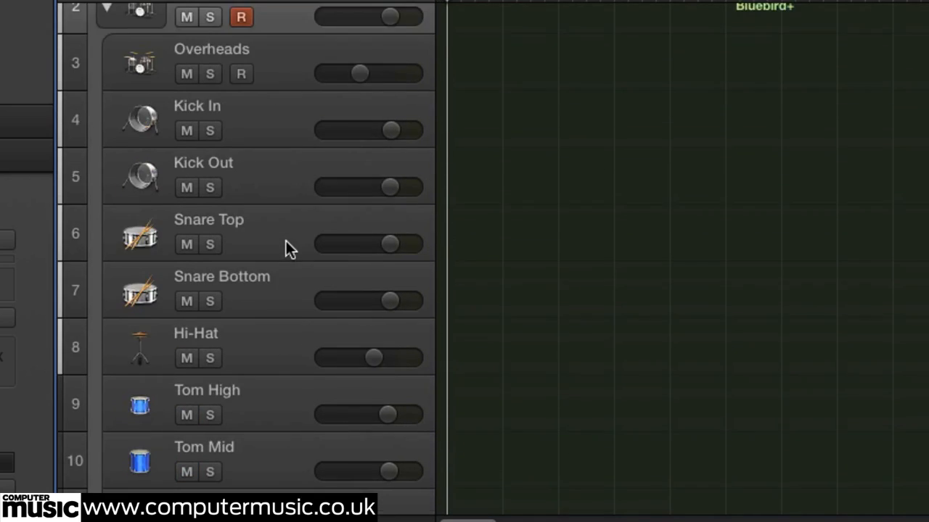
scroll(283, 239, up, 2)
click(105, 90)
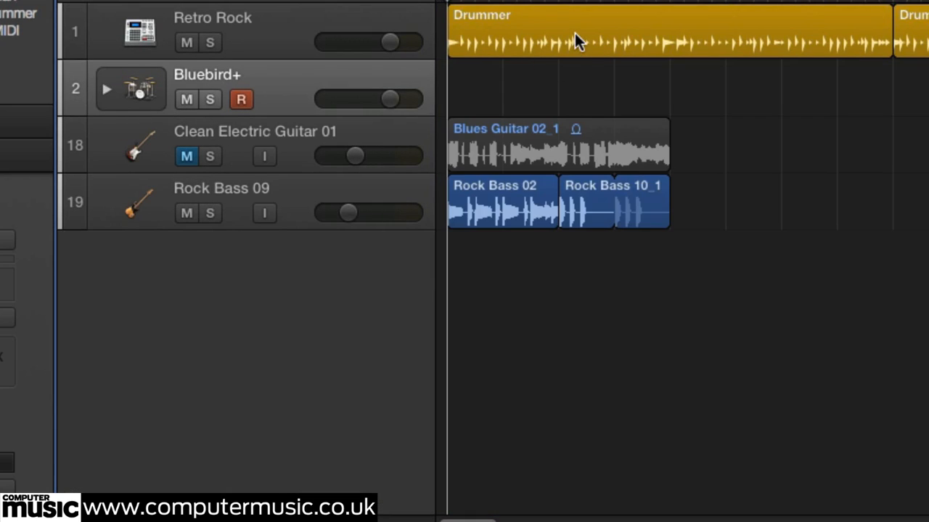
Copy the first Drummer region from the Retro Rock track onto the Bluebird+ track, mute Retro Rock and start playback.
drag(575, 33, 572, 87)
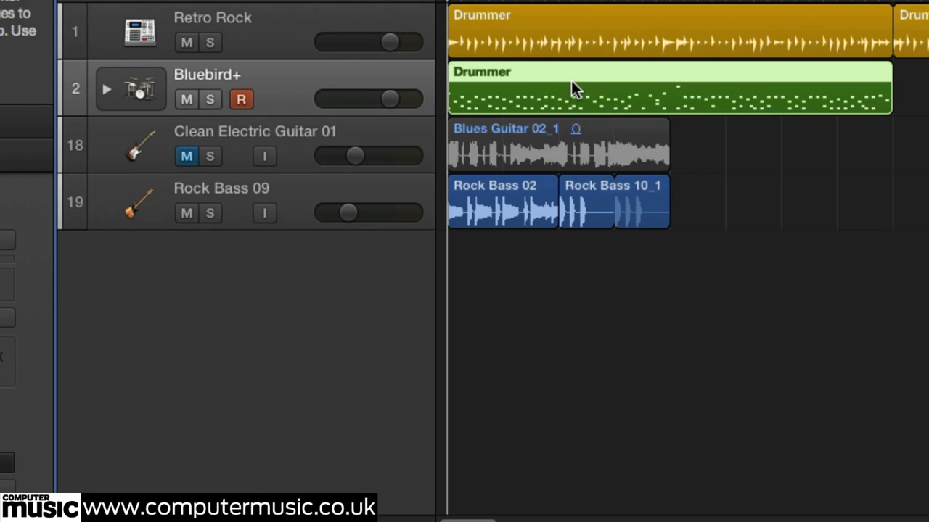
click(185, 43)
key(space)
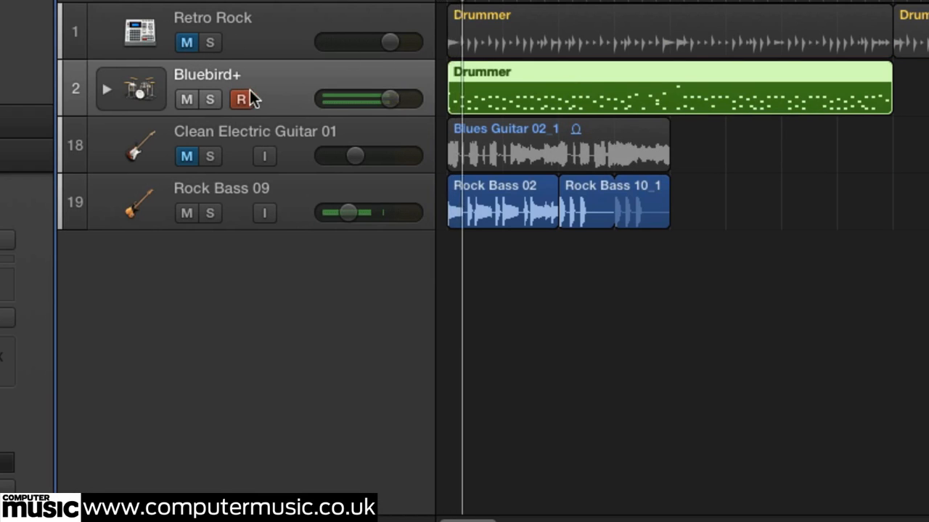
Expand the Bluebird+ stack, open Drum Kit Designer on its Overheads track and examine the available kicks and snares.
click(107, 90)
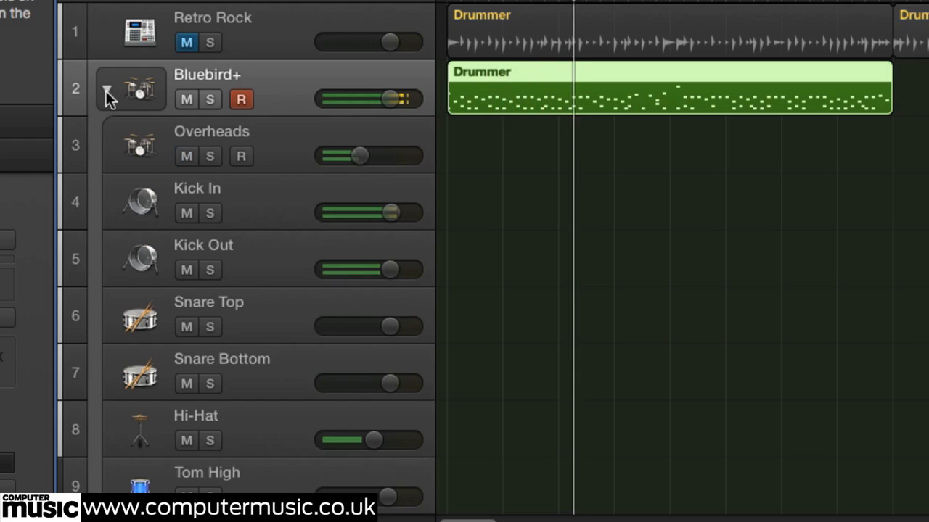
click(139, 145)
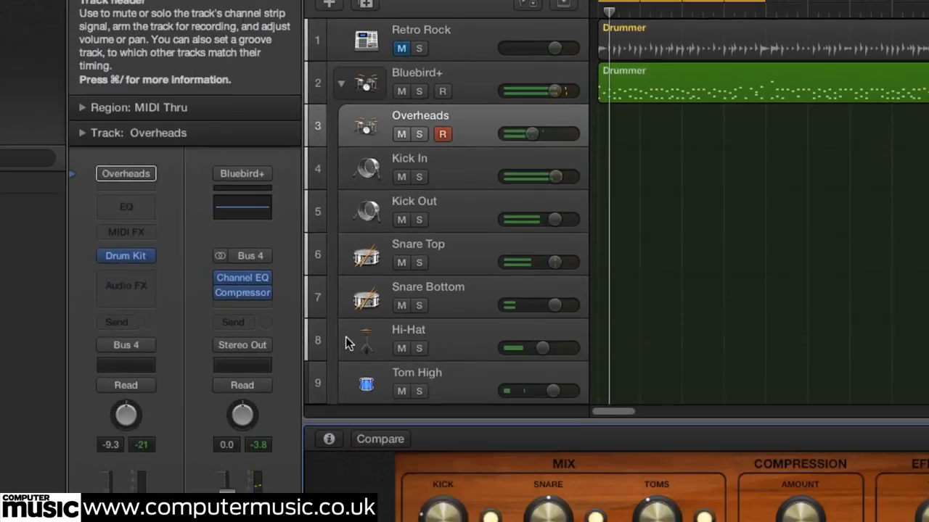
click(126, 255)
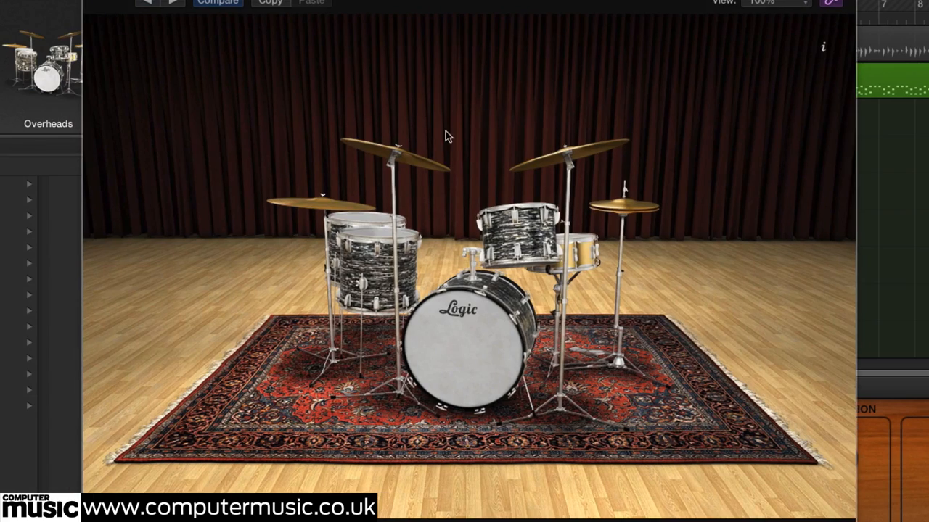
click(468, 341)
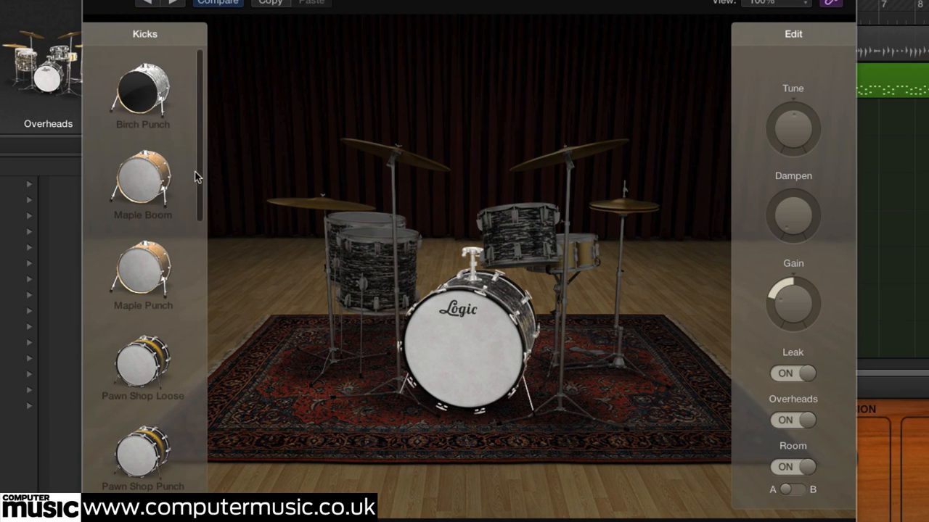
scroll(186, 218, down, 10)
scroll(185, 377, down, 5)
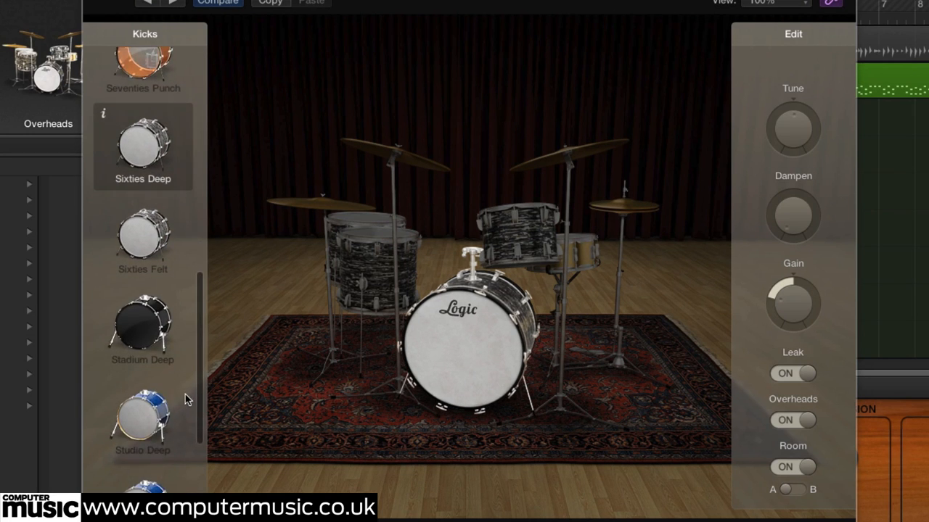
click(593, 253)
drag(199, 189, 198, 377)
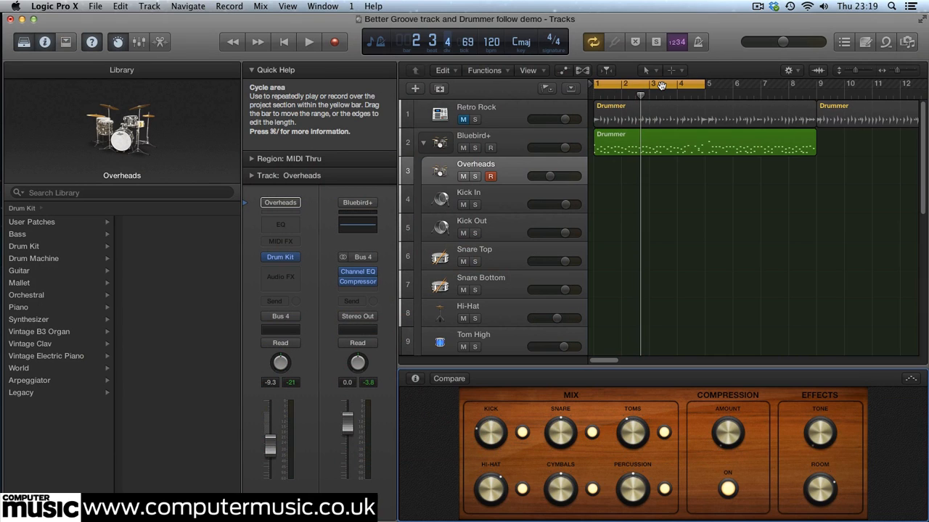
Return the playhead to the project start, select the Bluebird+ track and play the kit.
key(Return)
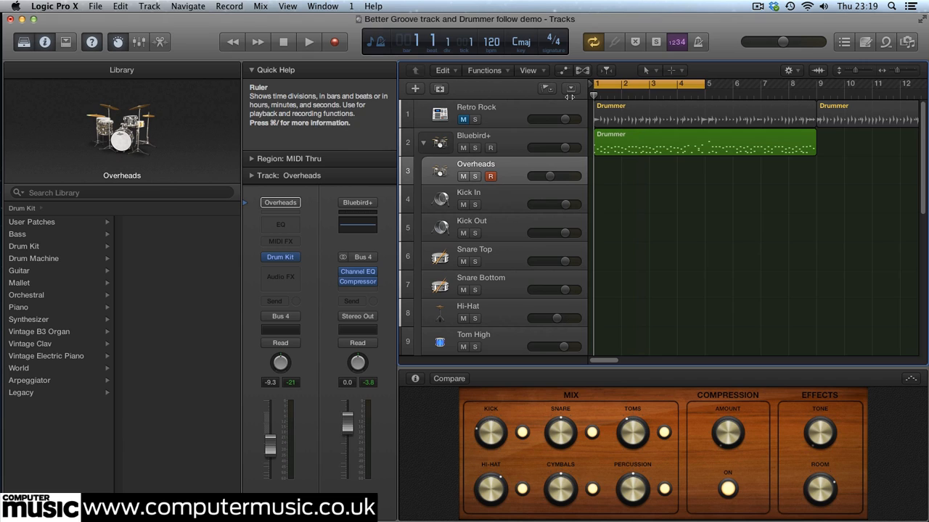
click(491, 139)
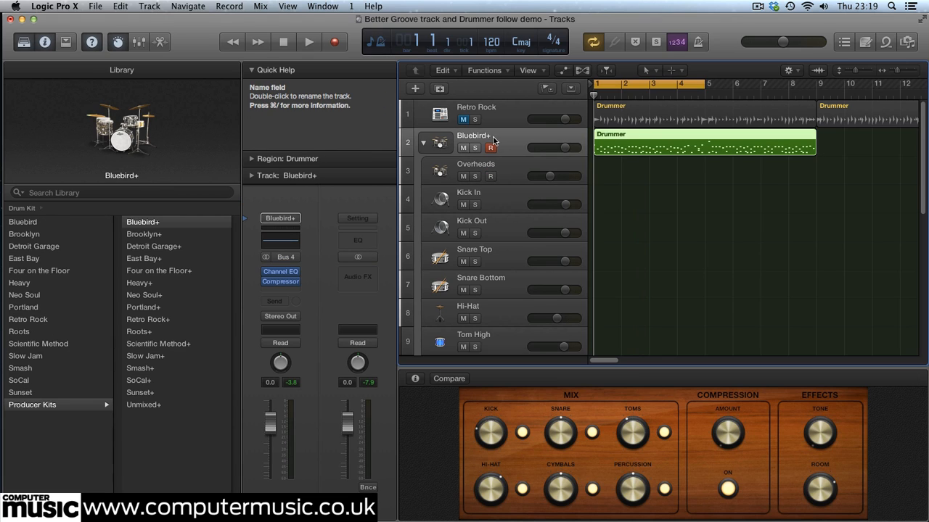
key(space)
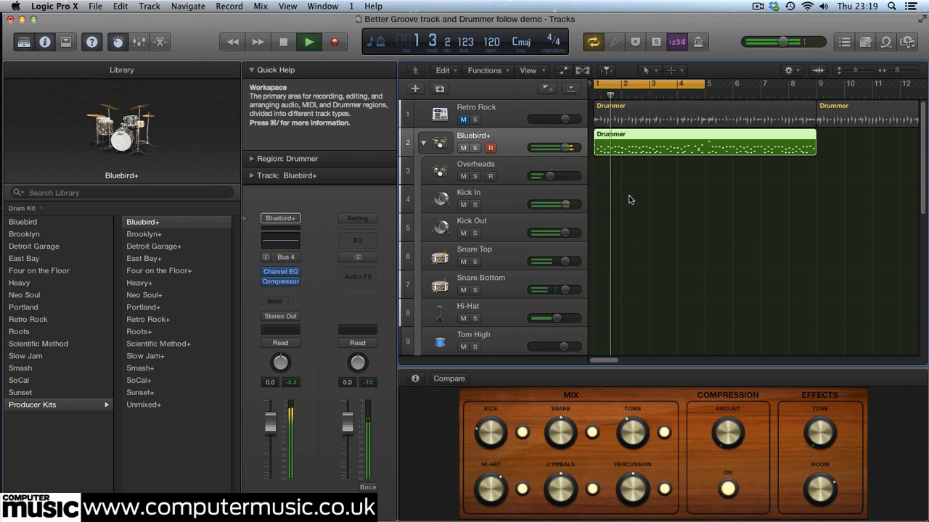
Reopen Drum Kit Designer from the Overheads track, swap the kick for a maple one and the snare for Black Brass.
click(444, 174)
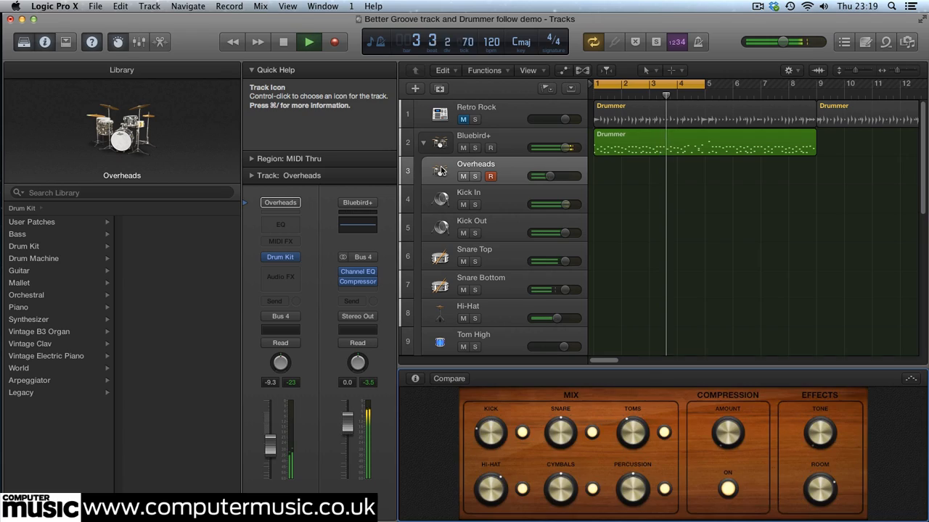
click(280, 257)
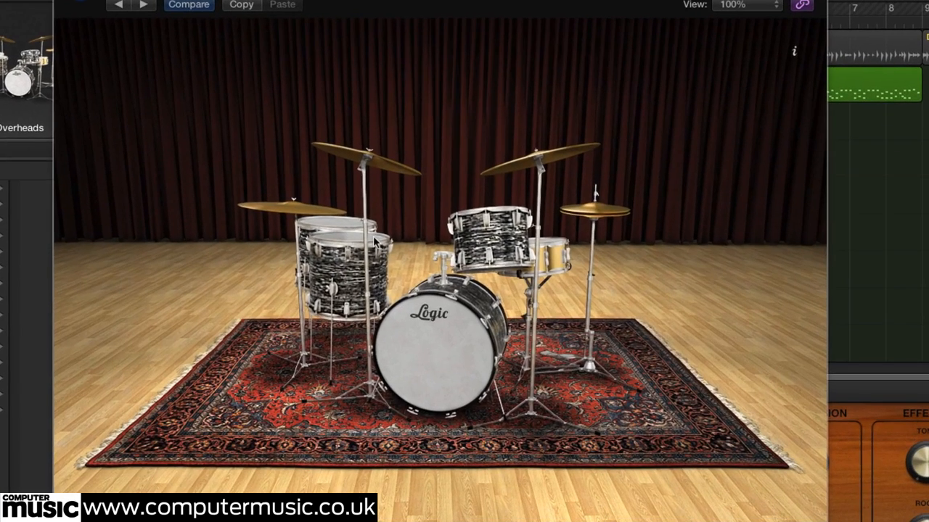
click(481, 338)
click(114, 272)
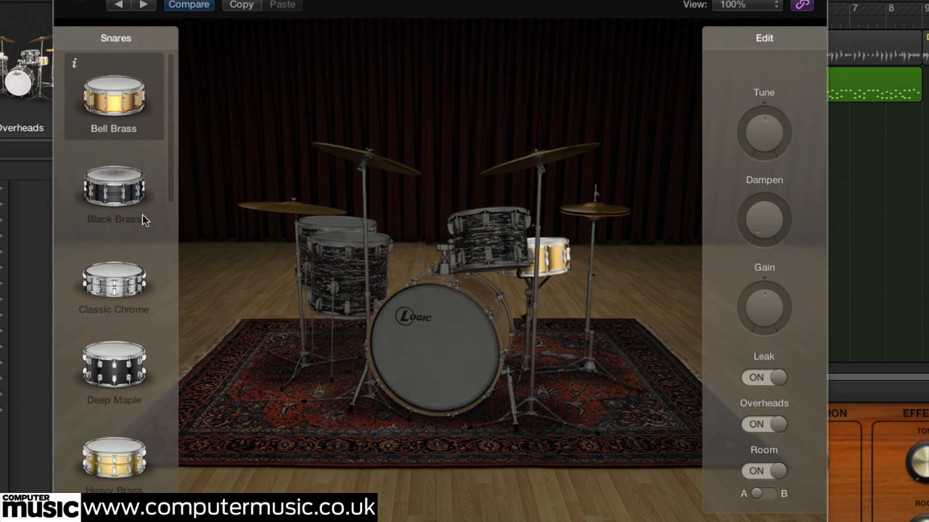
click(143, 220)
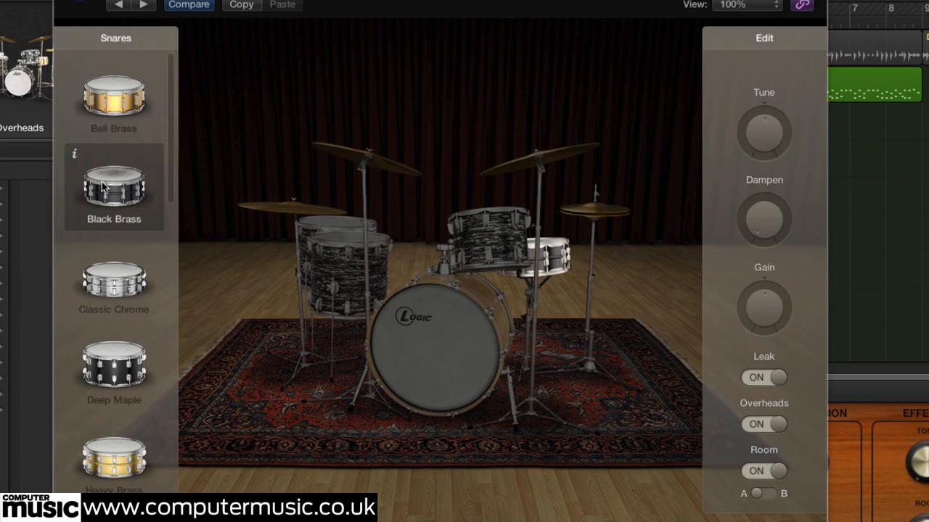
Change the crash cymbals to Modern Dark, and try the Vintage Bright and Modern hi-hats.
click(534, 164)
click(109, 207)
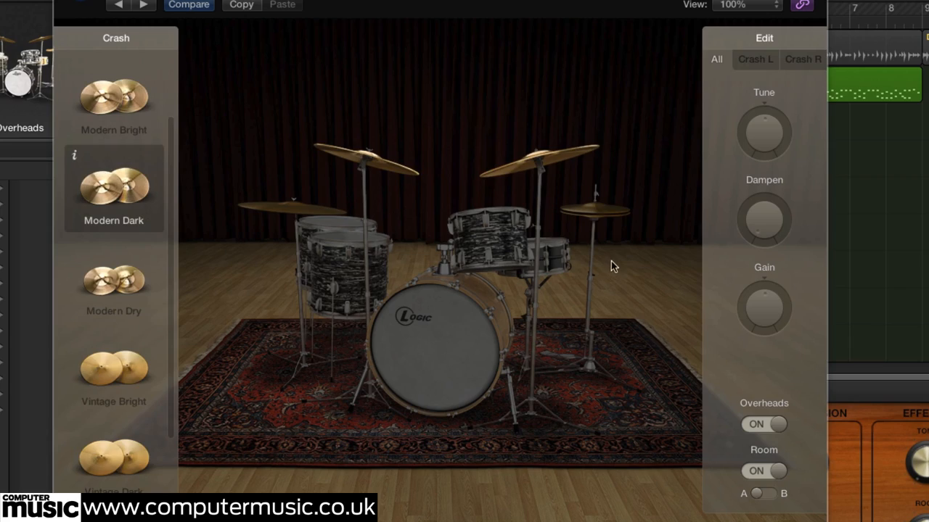
click(594, 210)
click(134, 356)
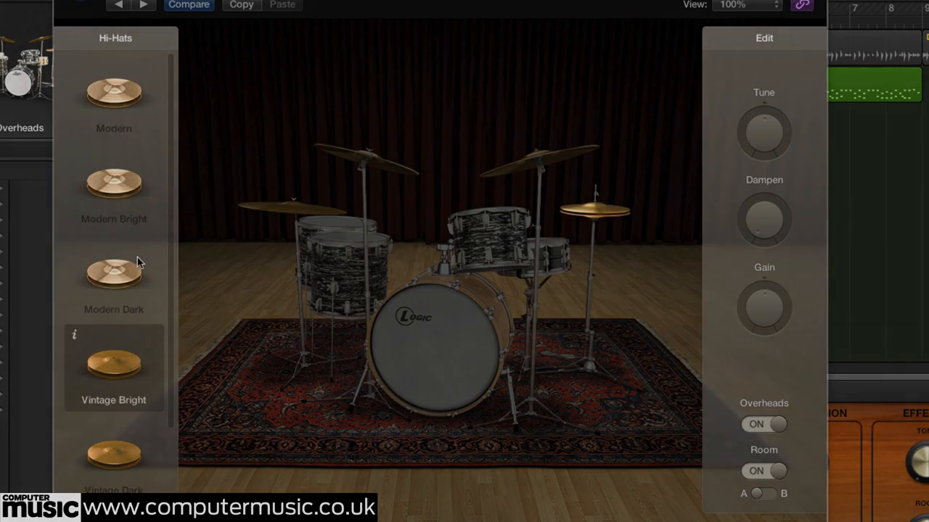
click(116, 130)
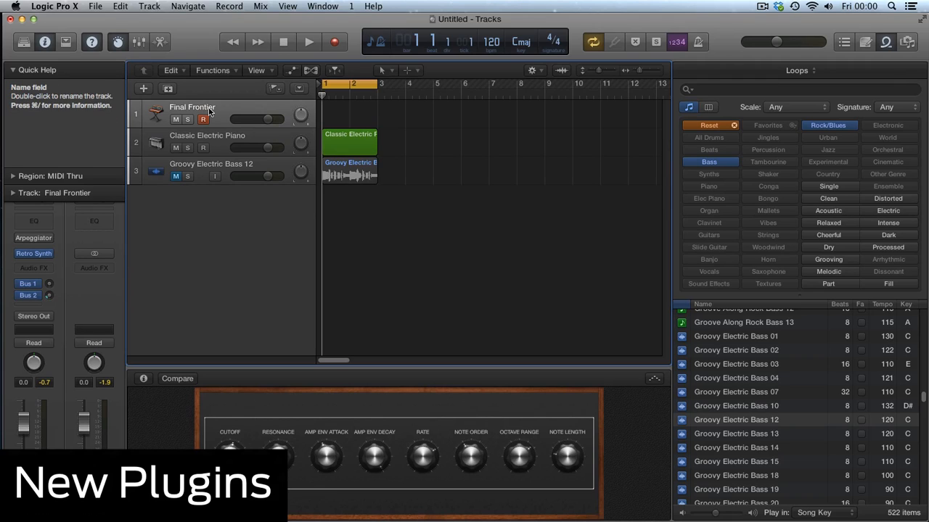
Open Retro Synth on the Final Frontier track, shift the oscillator Mix toward Osc 1 and set Filter FM to -0.21.
click(34, 257)
drag(548, 57, 466, 52)
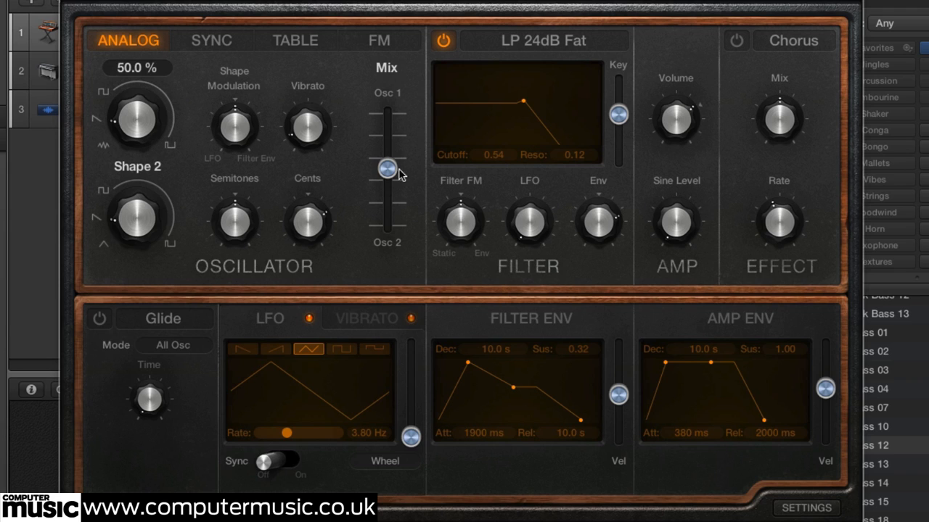
mouse_move(397, 174)
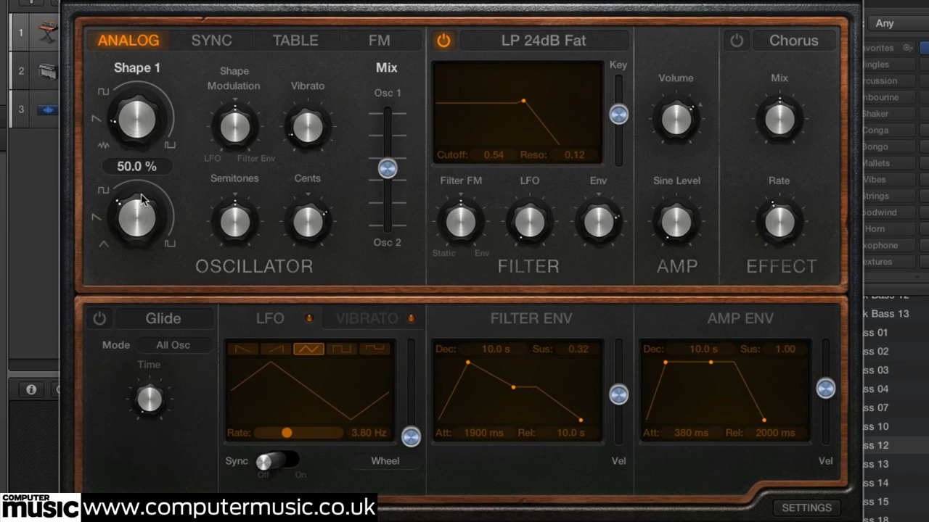
drag(389, 170, 388, 135)
drag(508, 215, 524, 203)
mouse_move(464, 226)
mouse_down()
mouse_move(457, 254)
mouse_move(463, 236)
mouse_up()
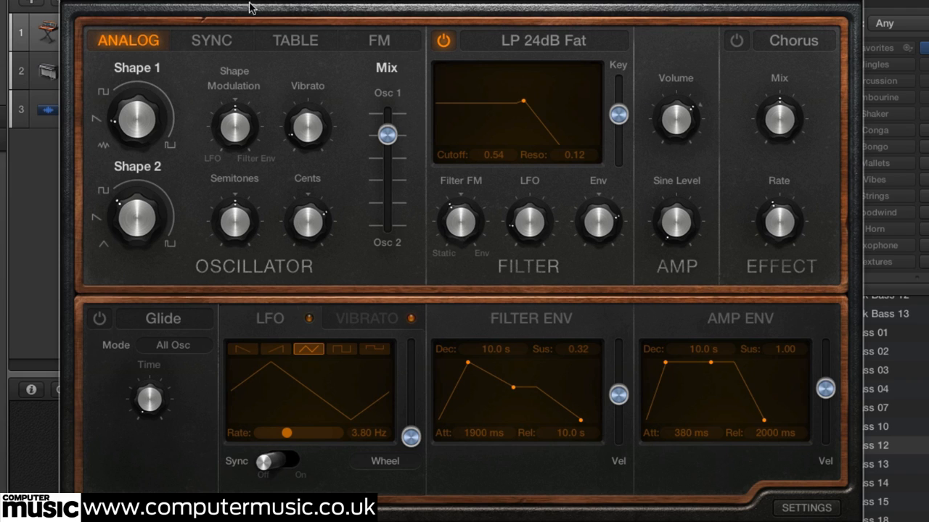
Show the Sync oscillator, switch to the Table oscillator, and set the filter cutoff to 0.78 and resonance to 0.14.
click(209, 44)
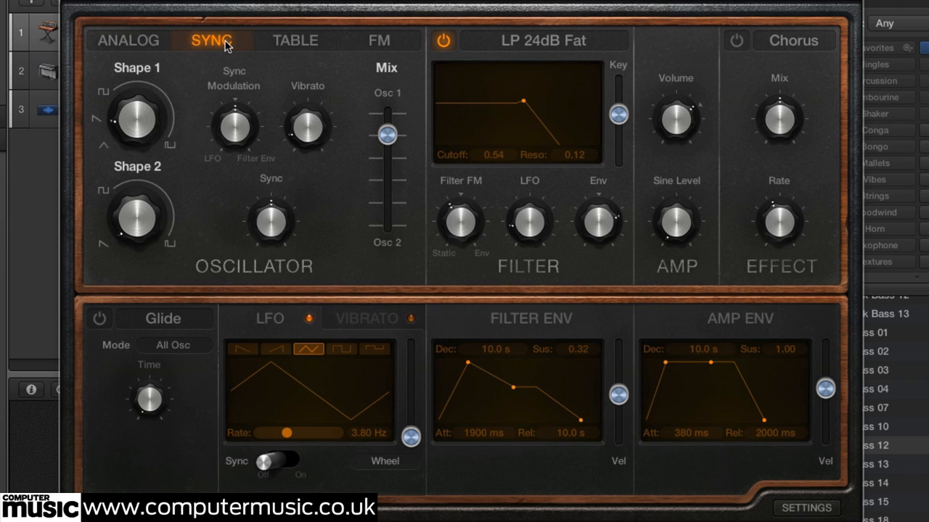
click(300, 45)
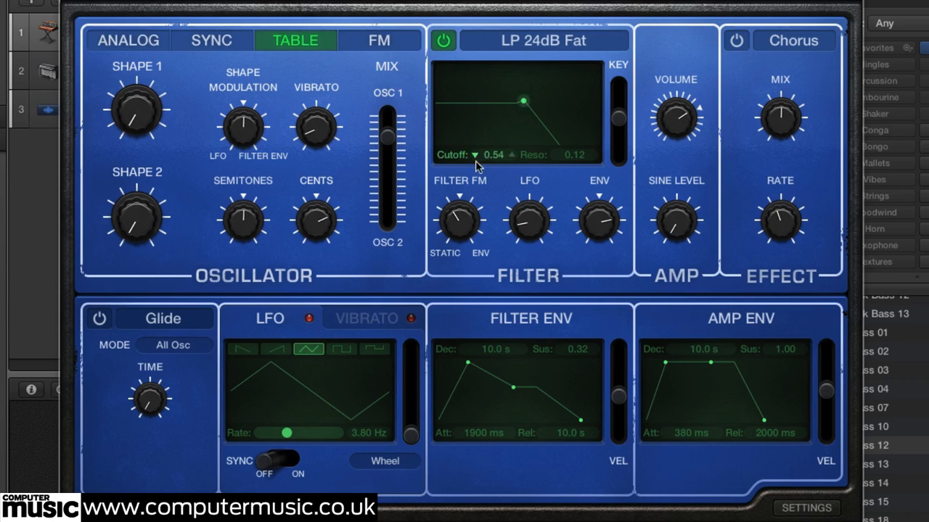
drag(534, 110, 562, 100)
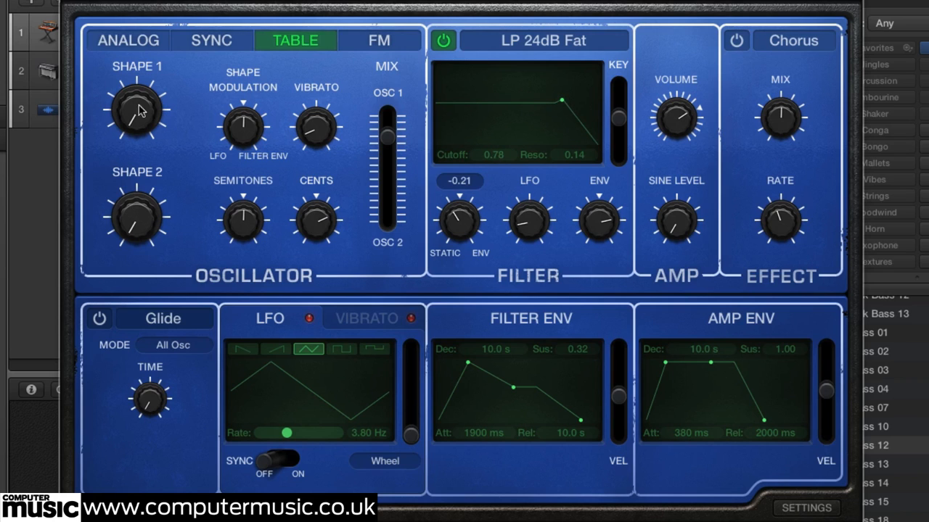
On the Table oscillator, set Shape 1 to 0.623, Shape Modulation to -0.294 and the LFO rate to 0.06 Hz.
drag(143, 108, 146, 58)
drag(245, 118, 246, 143)
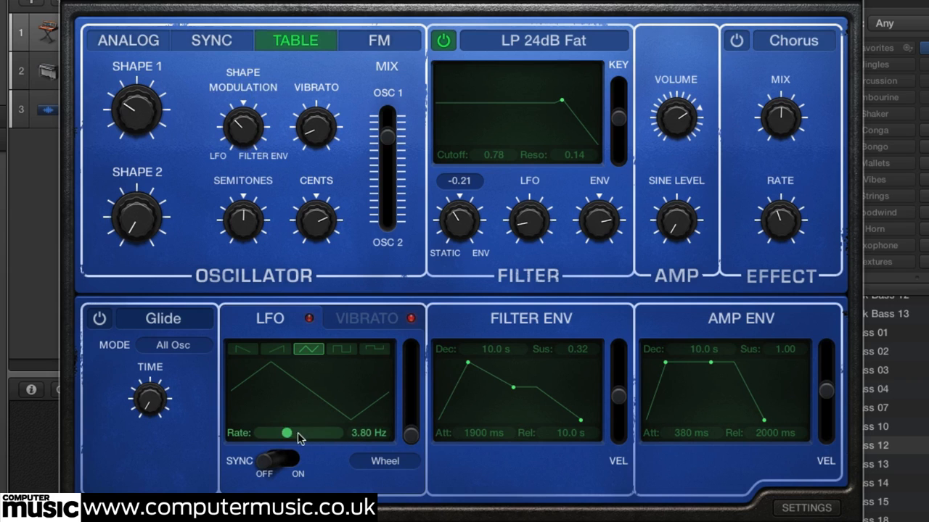
drag(297, 435, 272, 436)
drag(128, 117, 137, 82)
click(140, 214)
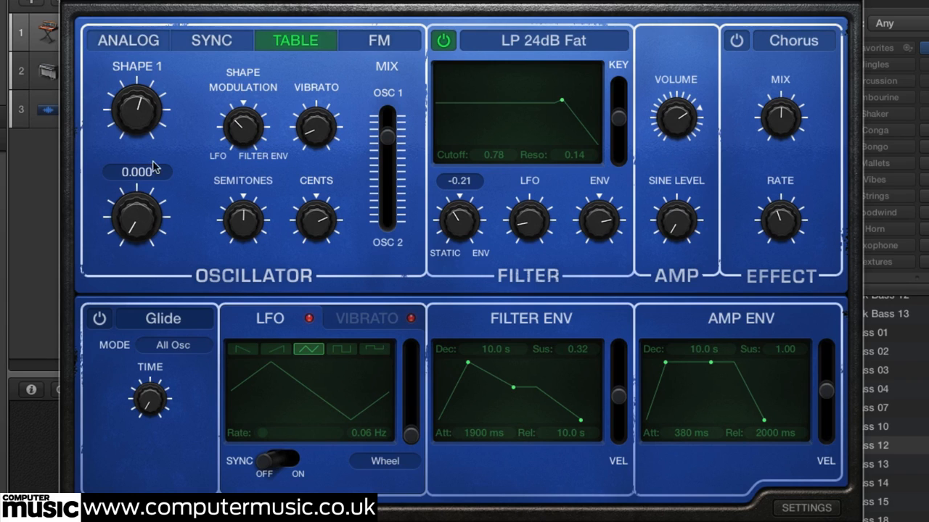
mouse_move(139, 114)
mouse_down()
mouse_move(139, 151)
mouse_move(151, 108)
mouse_up()
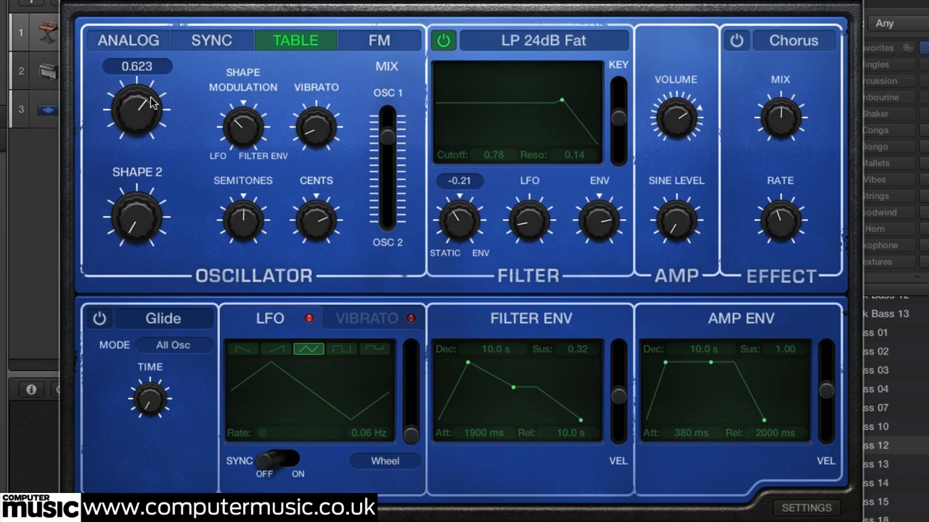
click(254, 122)
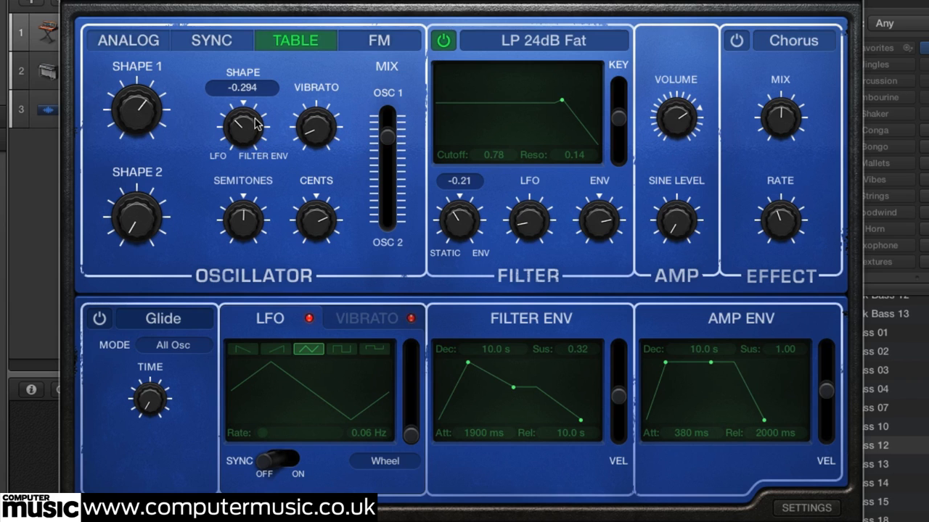
Switch Retro Synth to FM, lower the FM, Harmonic and Shape sliders, bring Inharmonic close to its minimum and adjust Vibrato.
click(374, 40)
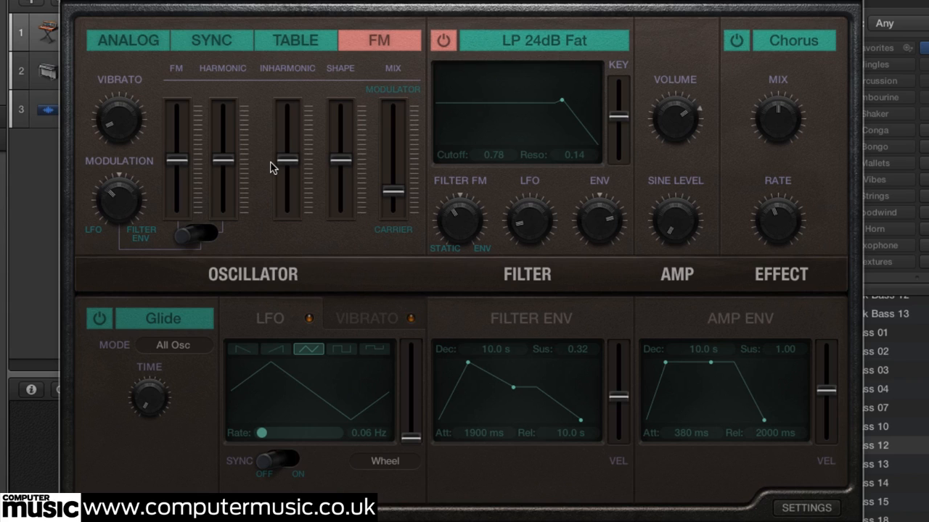
drag(175, 161, 174, 186)
drag(222, 161, 224, 203)
drag(288, 161, 283, 223)
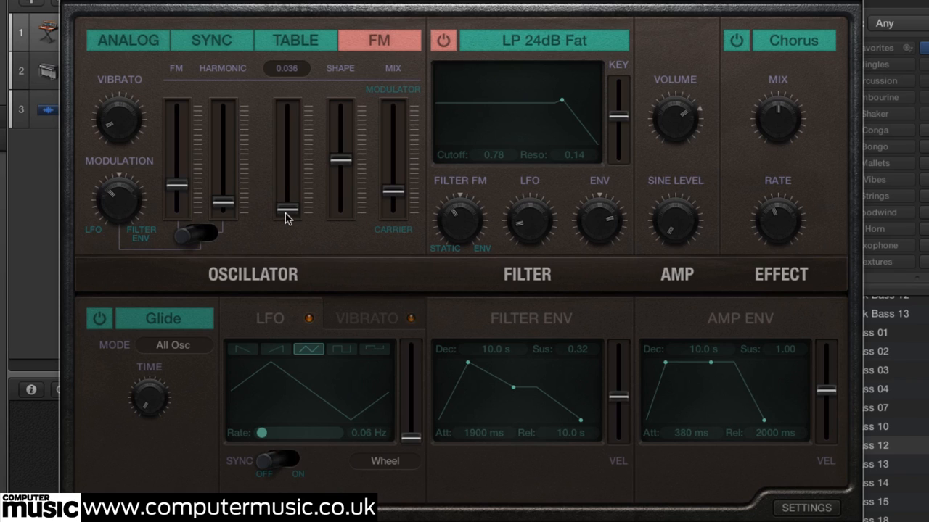
mouse_move(114, 129)
mouse_down()
mouse_move(122, 106)
mouse_move(125, 138)
mouse_up()
drag(363, 170, 349, 205)
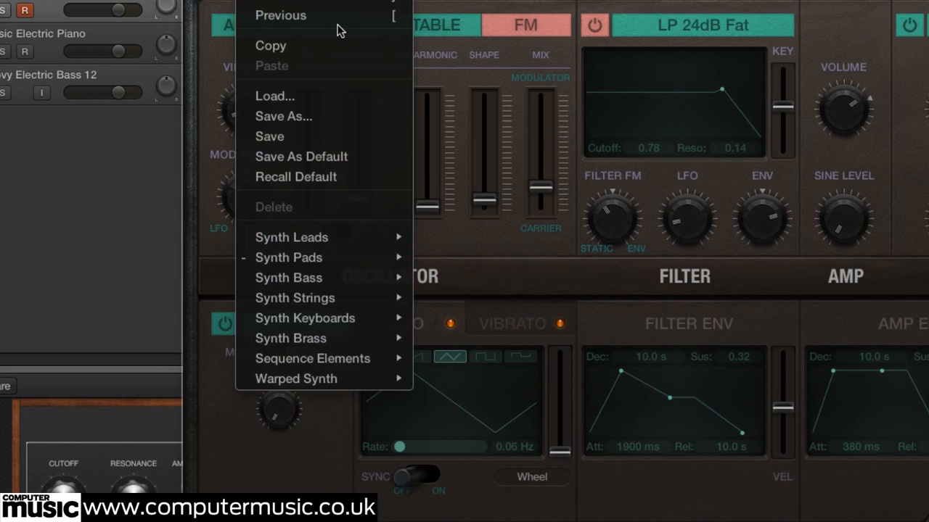
Load Retro Synth's Simple Analog Lead preset from Synth Leads and open the Arpeggiator for the track.
mouse_move(334, 239)
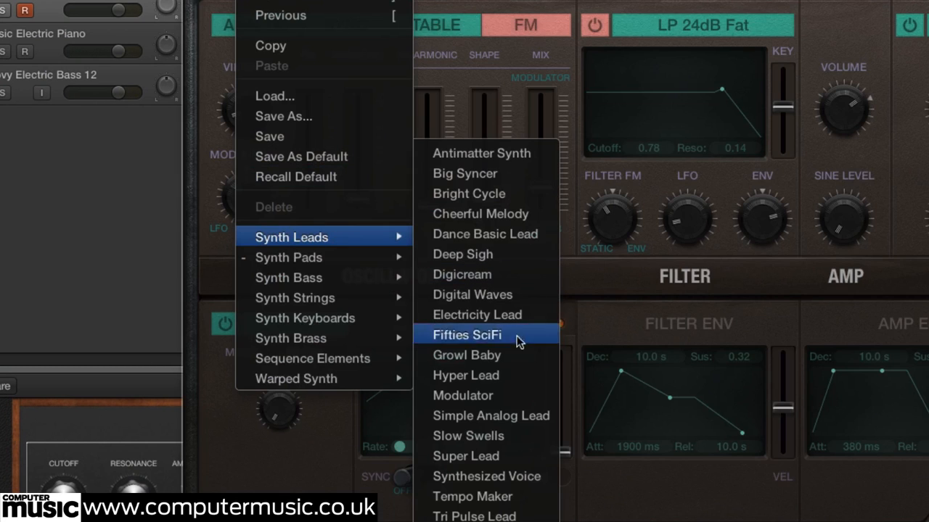
click(503, 415)
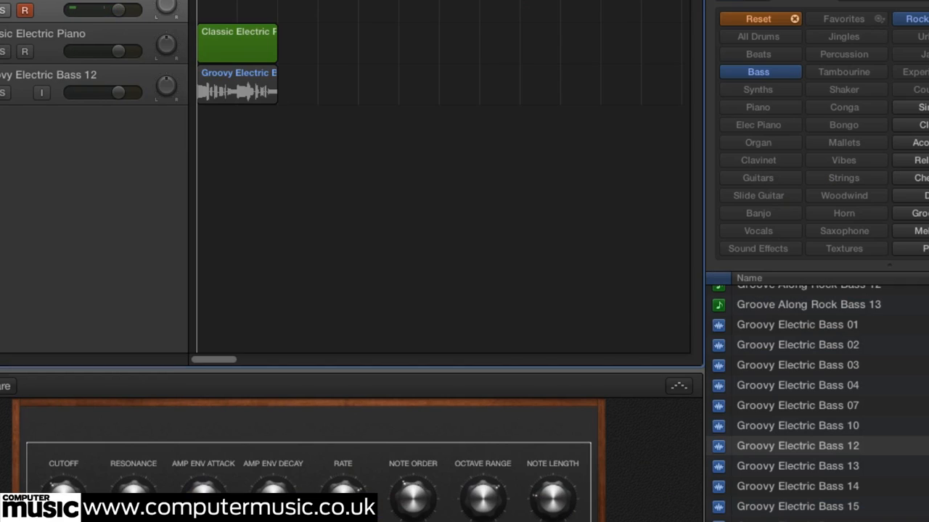
click(679, 386)
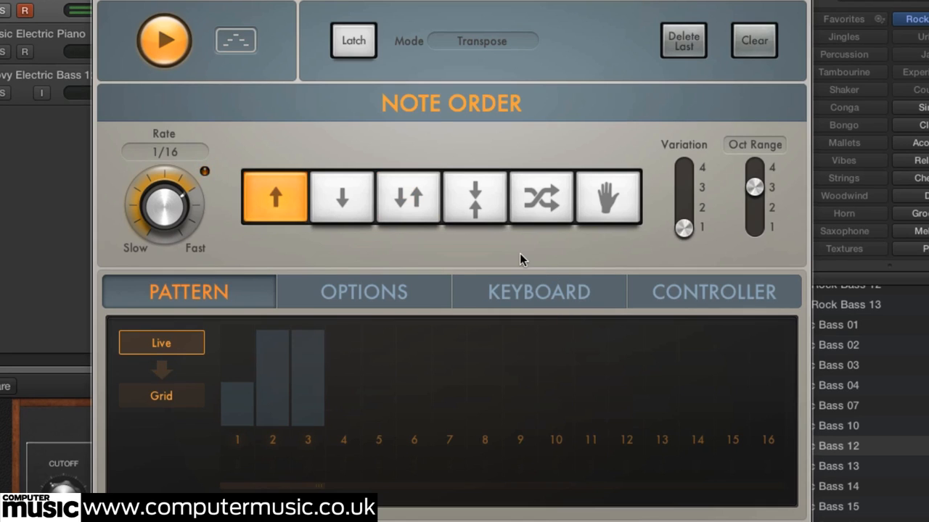
Audition the Arpeggiator's down, up/down, outside-in, random and as-played note orders, finishing on the up order.
click(342, 207)
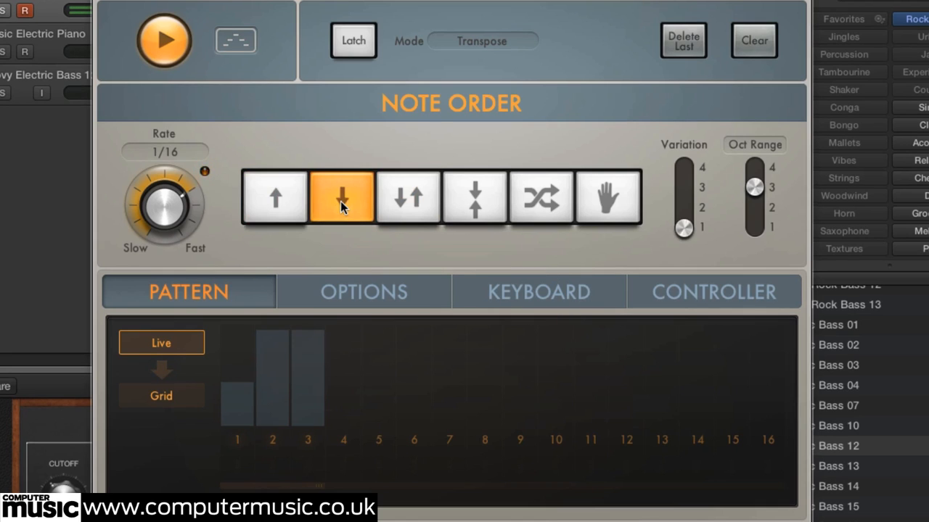
click(406, 200)
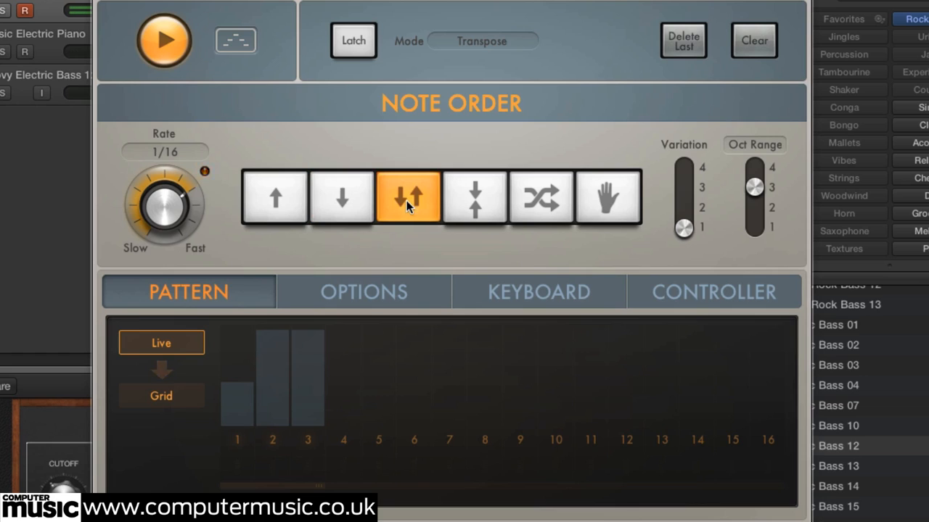
click(485, 209)
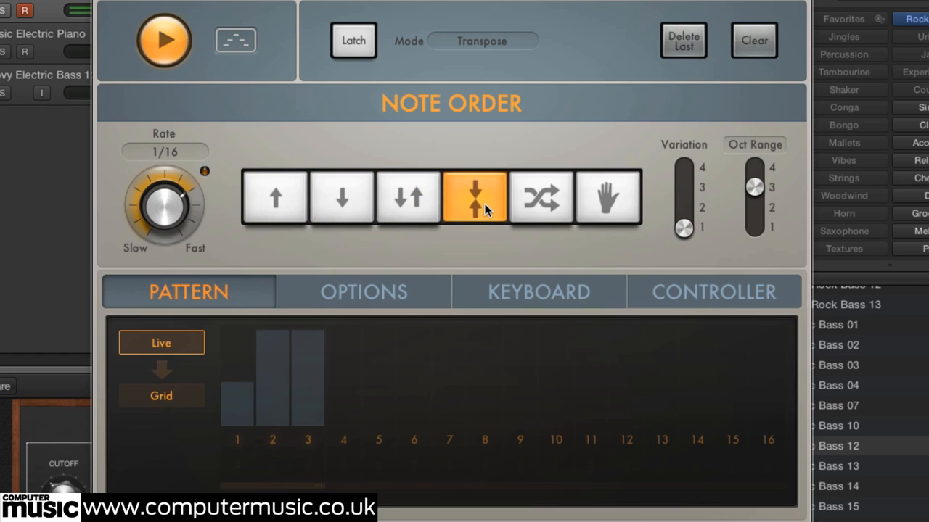
click(540, 205)
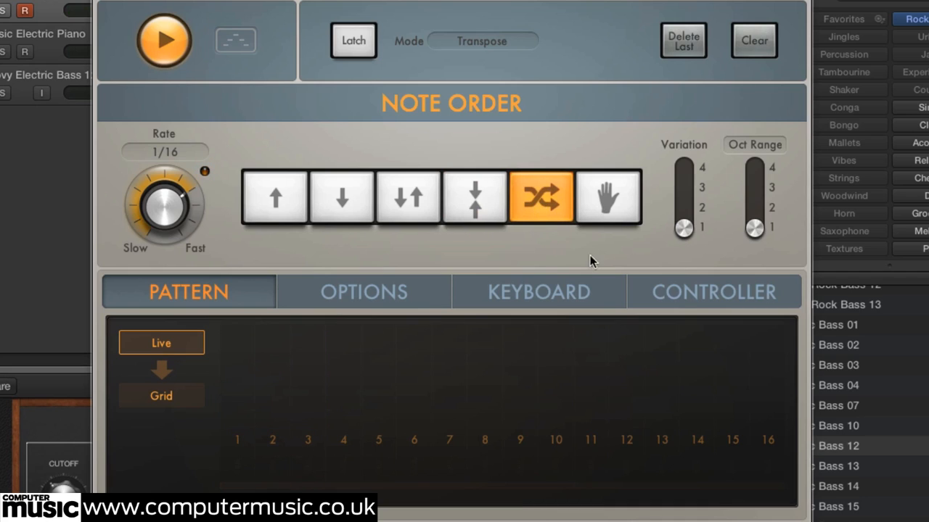
click(599, 209)
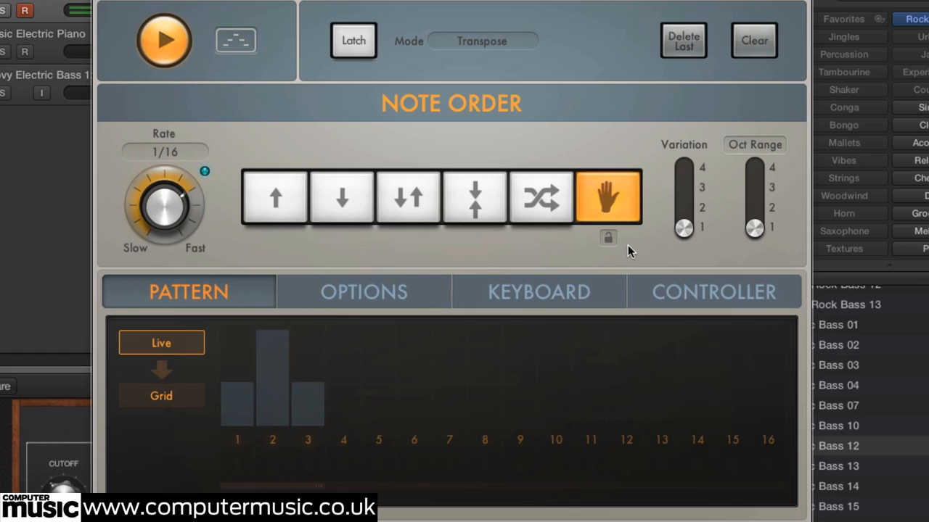
click(254, 197)
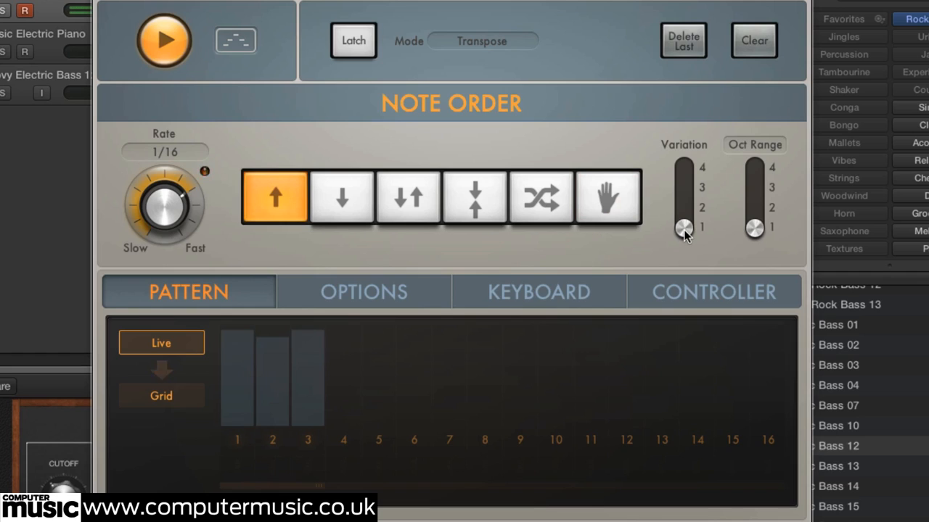
Try a higher Arpeggiator Variation, return it to 1, and set Oct Range to 3.
drag(685, 228, 685, 207)
drag(684, 207, 679, 269)
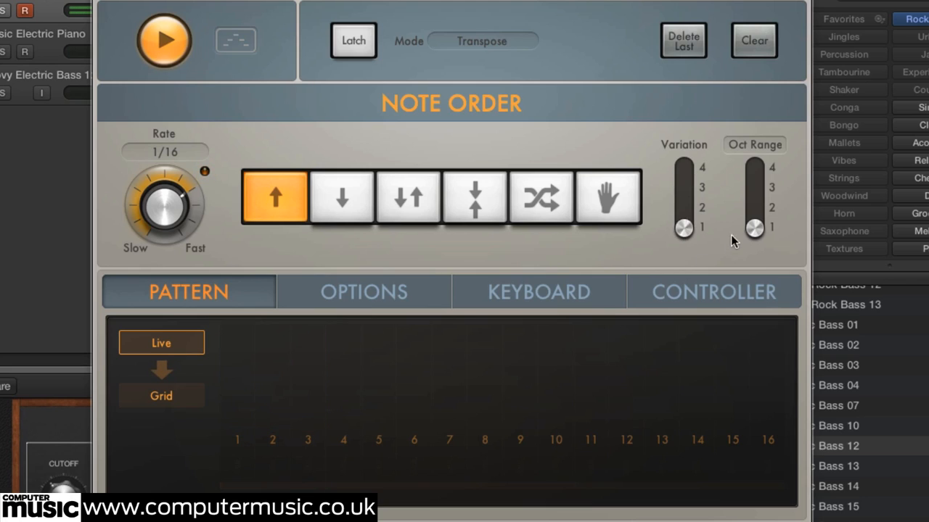
drag(755, 230, 756, 191)
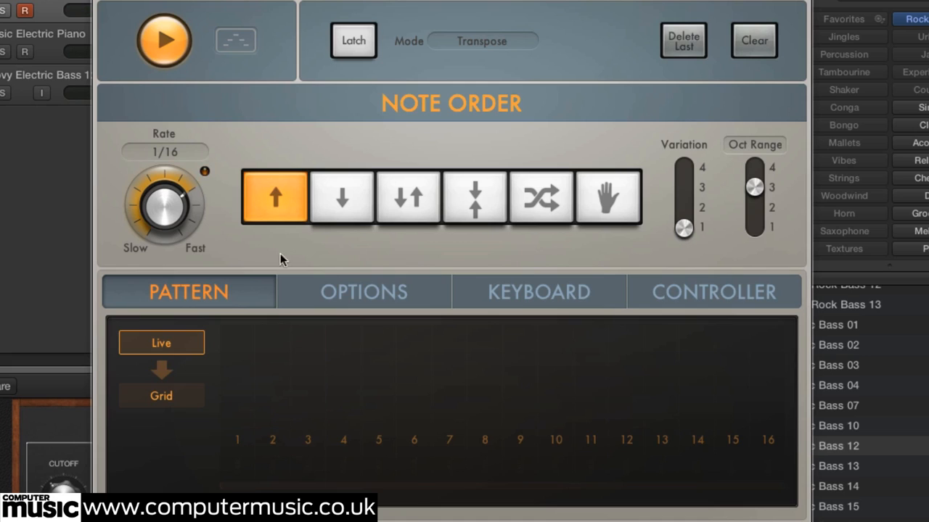
In the Arpeggiator options, set Note Length to 25% and its Random amount to 98%.
click(356, 290)
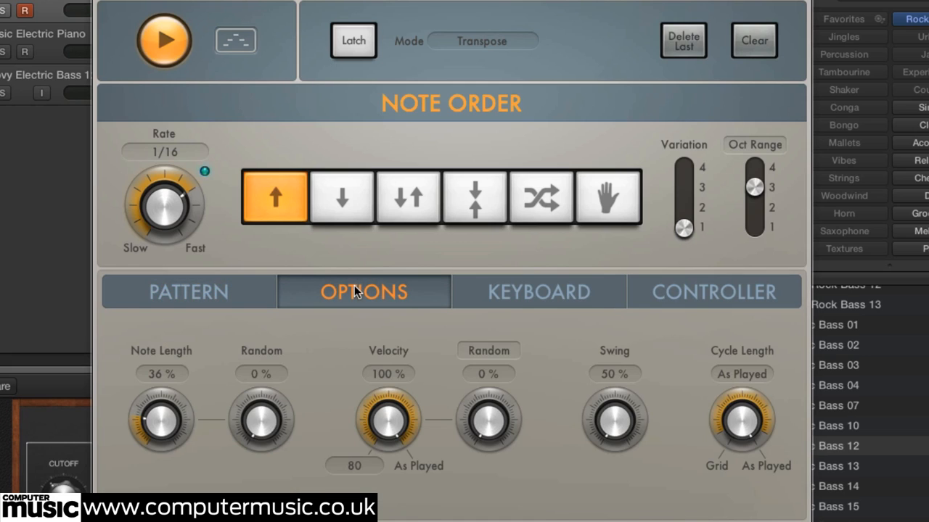
mouse_move(166, 428)
mouse_down()
mouse_move(187, 334)
mouse_move(174, 442)
mouse_move(272, 429)
mouse_move(271, 326)
mouse_move(169, 468)
mouse_move(166, 427)
mouse_up()
drag(221, 429, 274, 354)
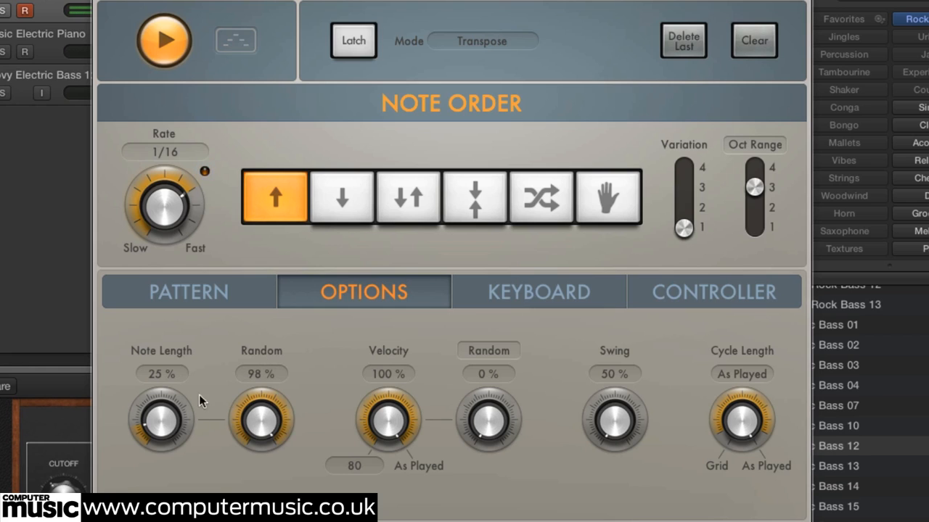
Look over the Arpeggiator's Keyboard settings, return to its Pattern view, and close the plug-in window.
click(495, 295)
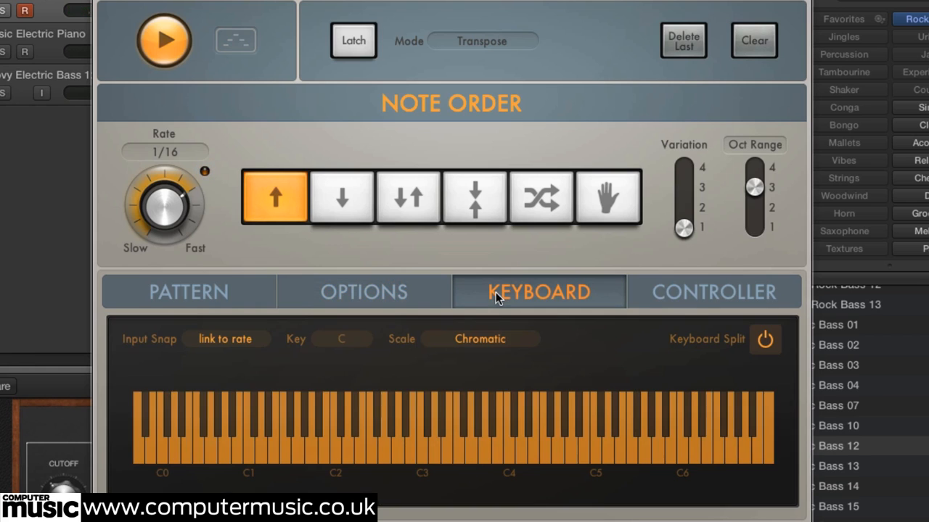
click(393, 304)
click(217, 294)
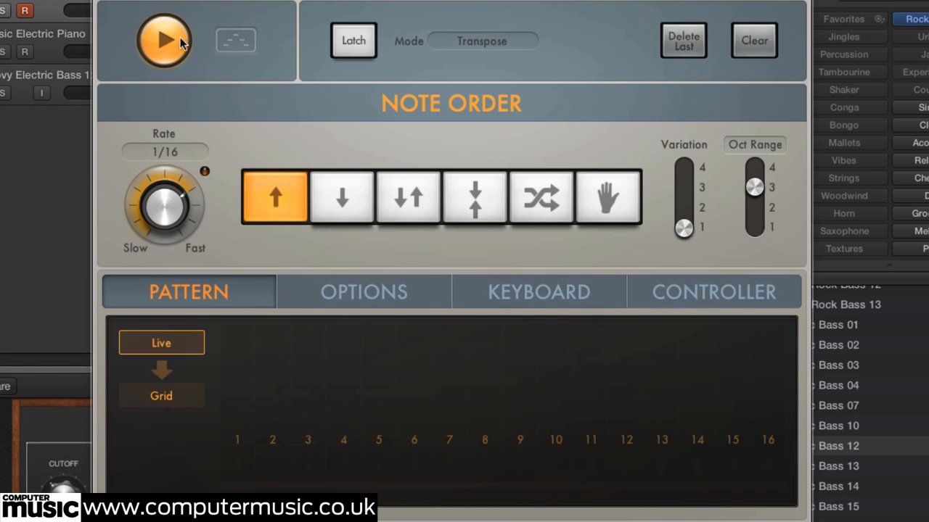
key(super+w)
Select the Classic Electric Piano track and open the plug-in behind its Bell Smart Control.
click(60, 29)
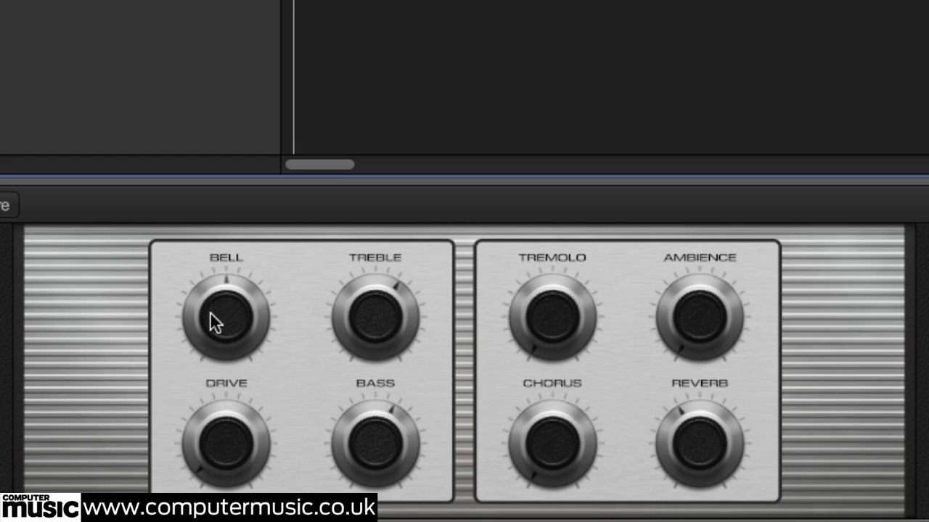
right_click(211, 312)
click(290, 323)
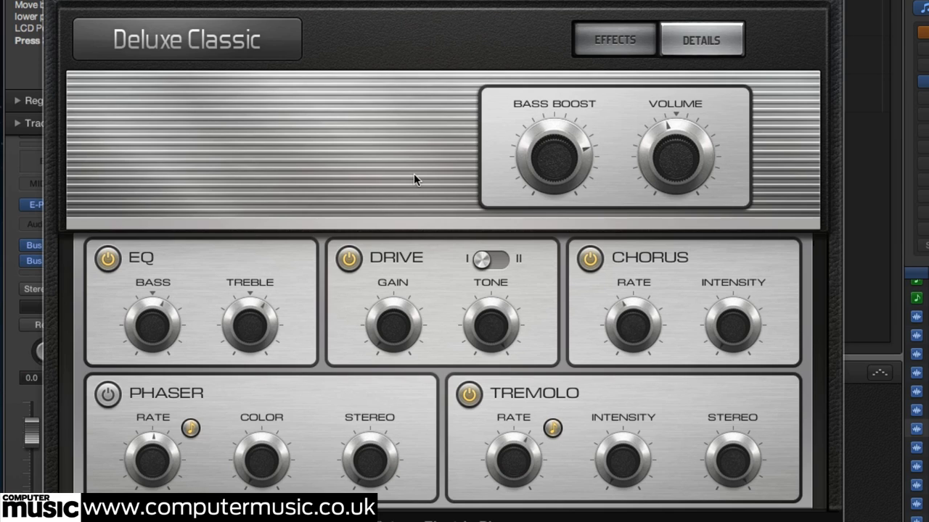
On the Deluxe Classic electric piano, switch Drive to type II, toggle Chorus, and adjust Bass Boost slightly.
click(496, 259)
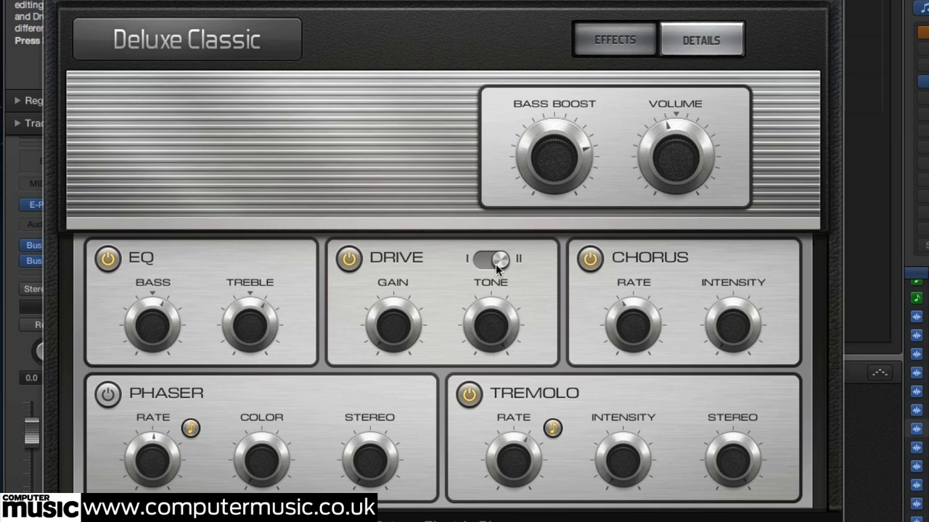
click(592, 259)
click(593, 260)
drag(569, 139, 570, 148)
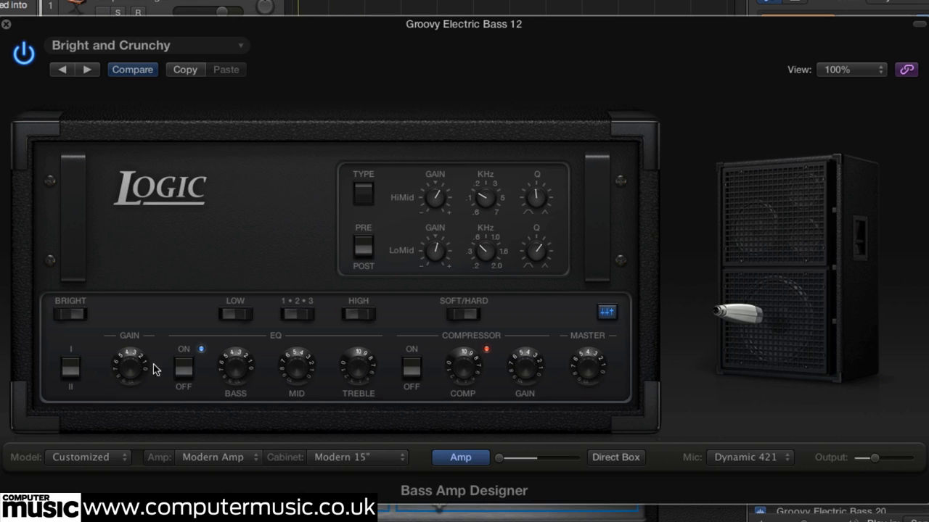
Adjust the gain in Bass Amp Designer and step through its presets, including Classic Comp, Classic Stack, Clean Flip, Deep, and DI and Crunch.
drag(152, 369, 131, 356)
click(87, 70)
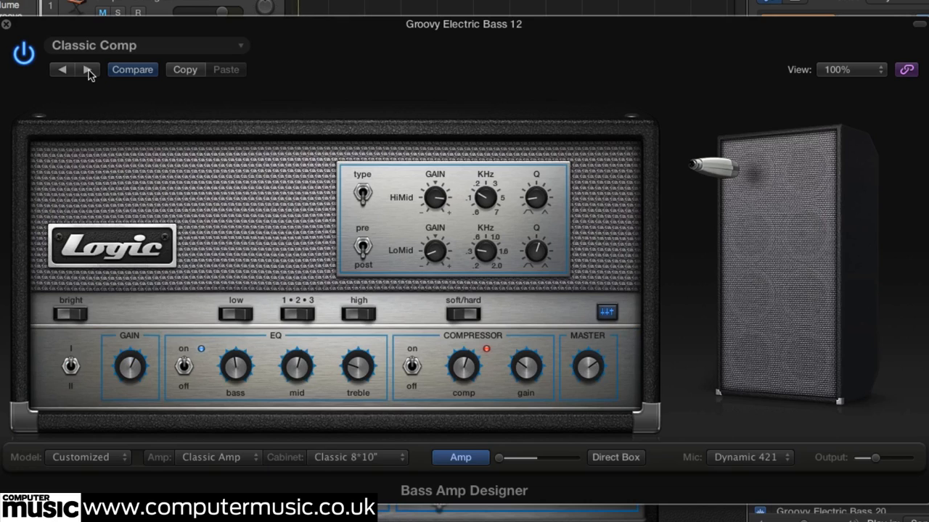
click(88, 70)
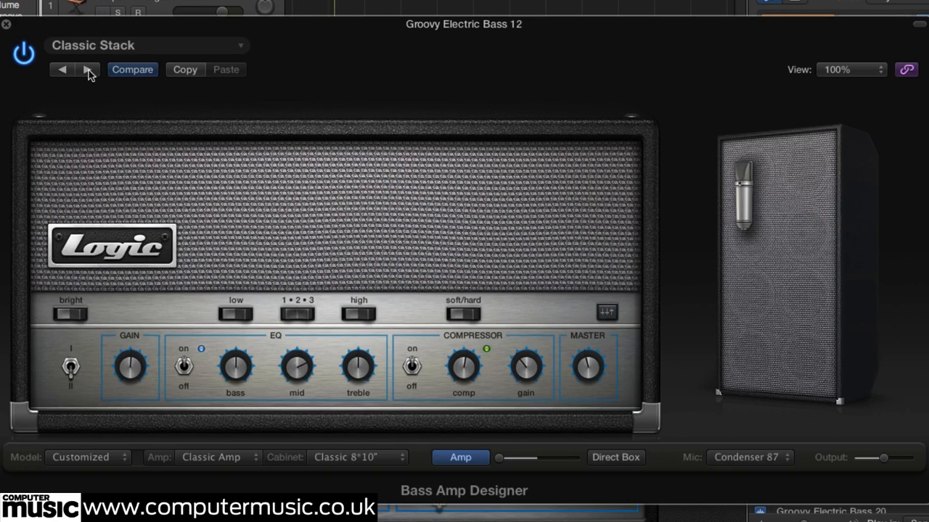
click(88, 70)
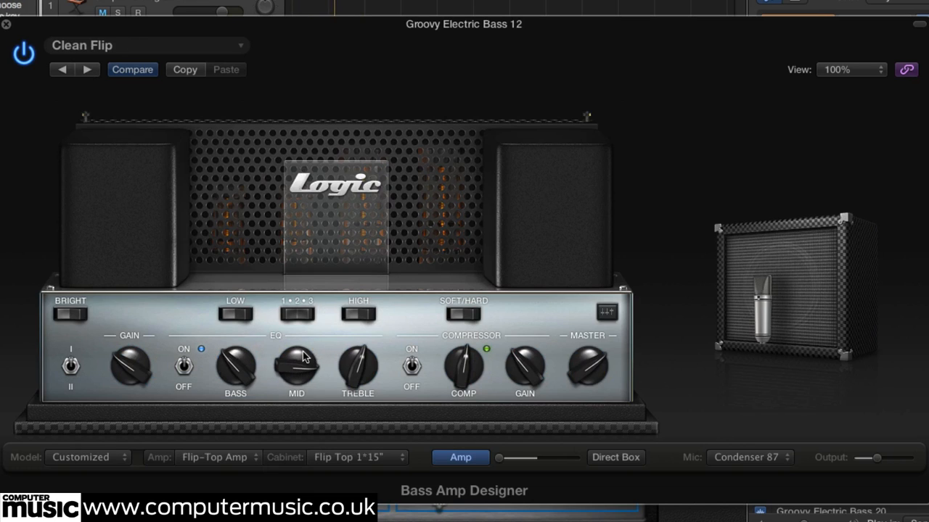
click(87, 70)
click(87, 70)
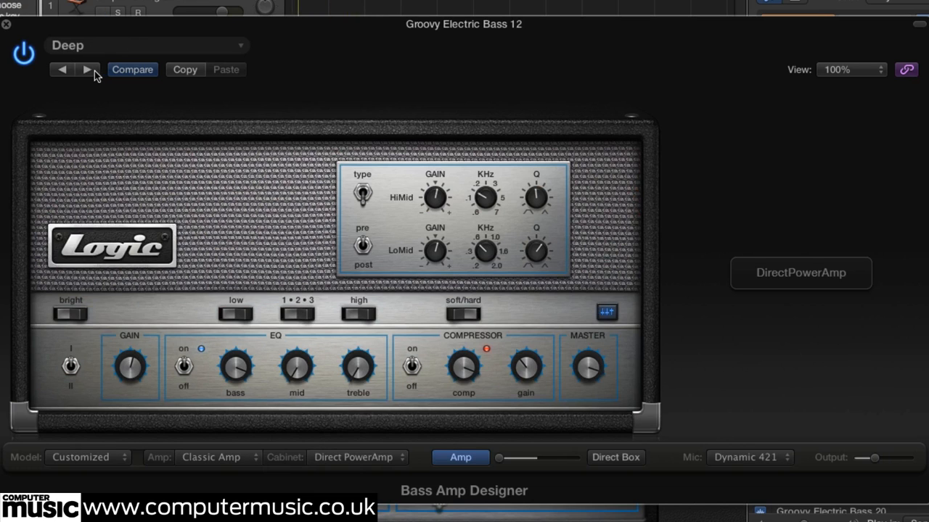
click(87, 70)
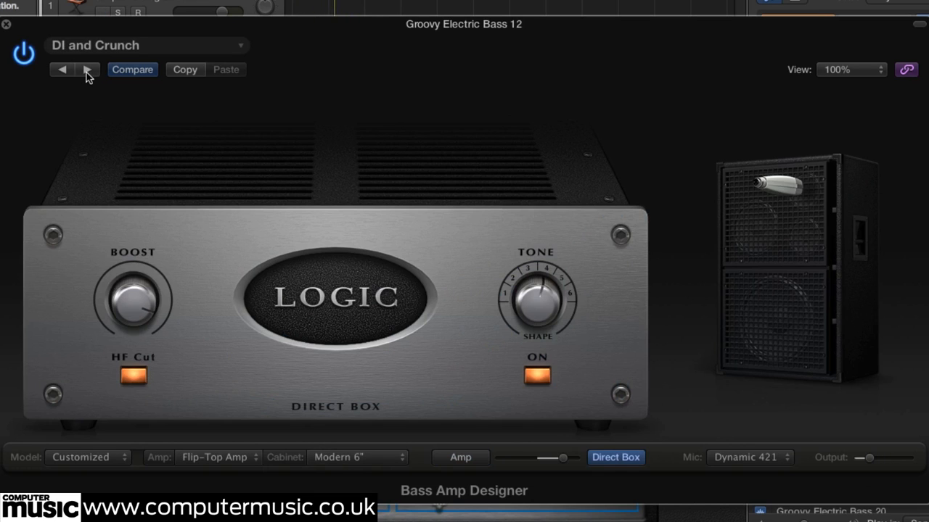
click(87, 70)
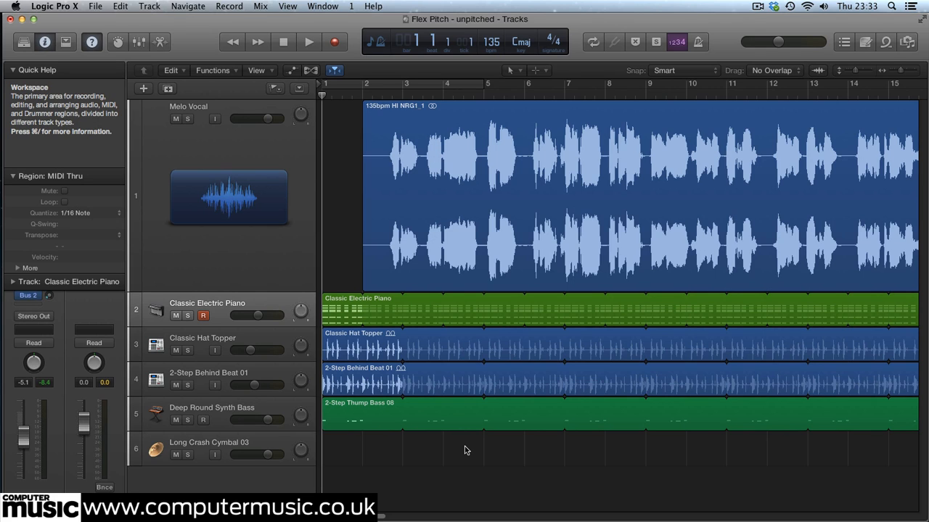
Play the opening bars of the Flex Pitch project, show Flex, and choose Flex Pitch for the Melo Vocal track.
key(space)
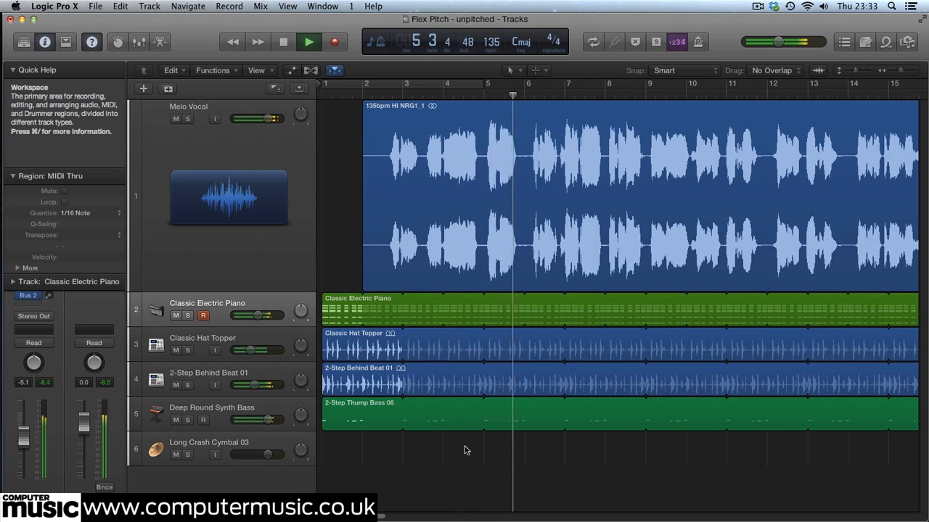
key(space)
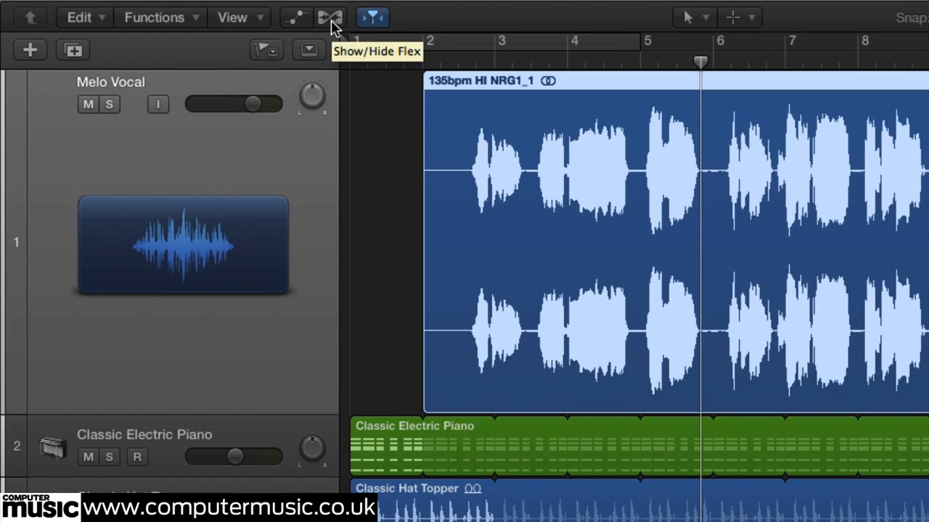
click(330, 17)
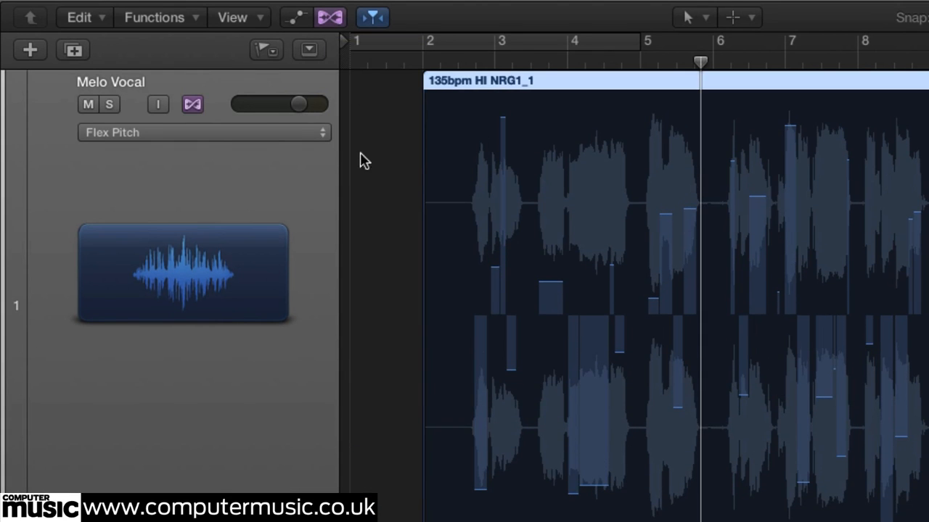
click(282, 132)
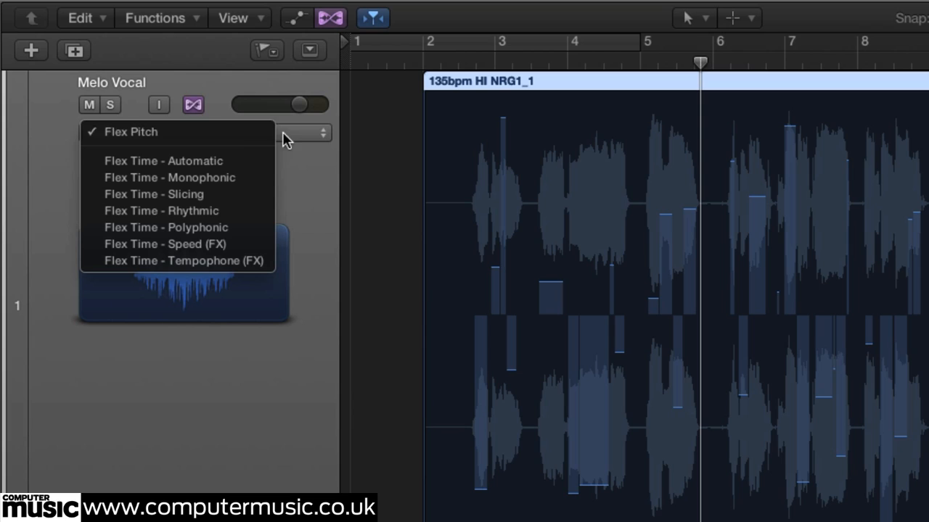
click(197, 135)
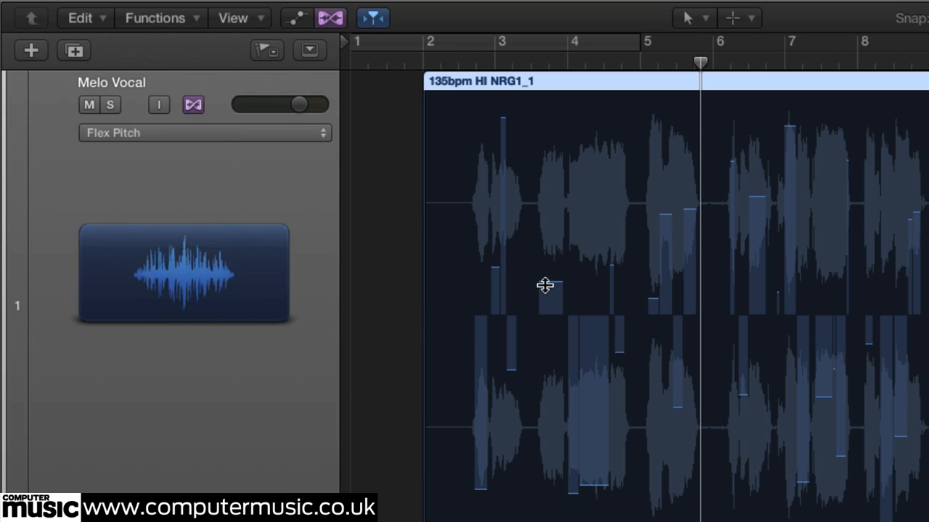
Correct the pitch of three long notes between bars 3 and 5 of the Melo Vocal region to the centre line.
click(545, 291)
drag(592, 484, 597, 375)
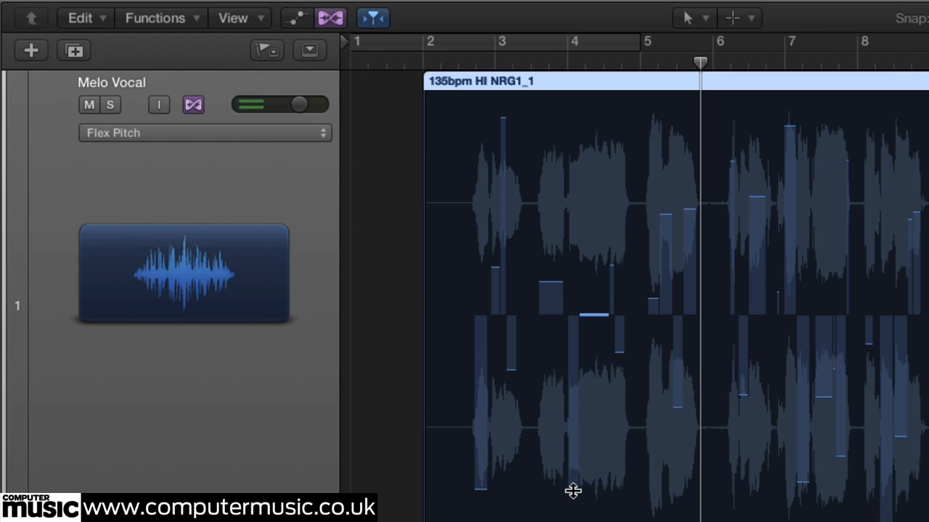
drag(573, 491, 573, 341)
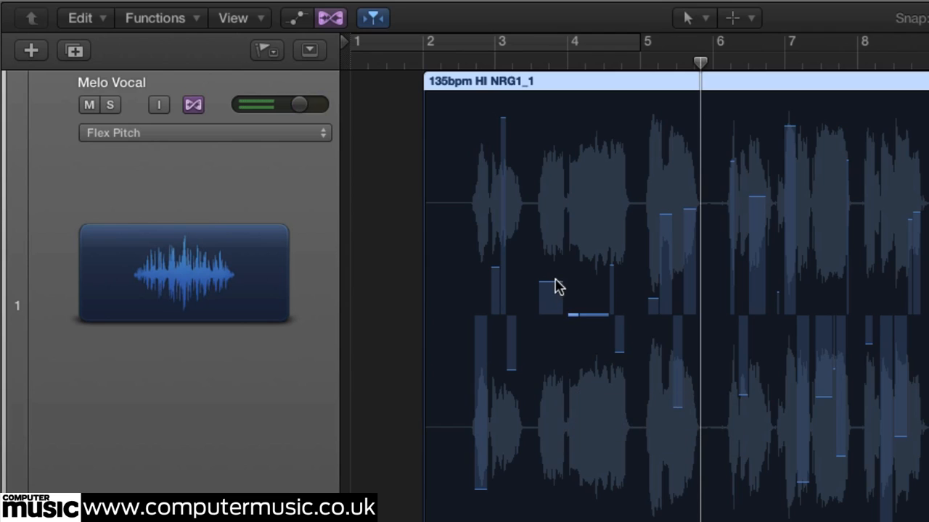
drag(553, 284, 551, 312)
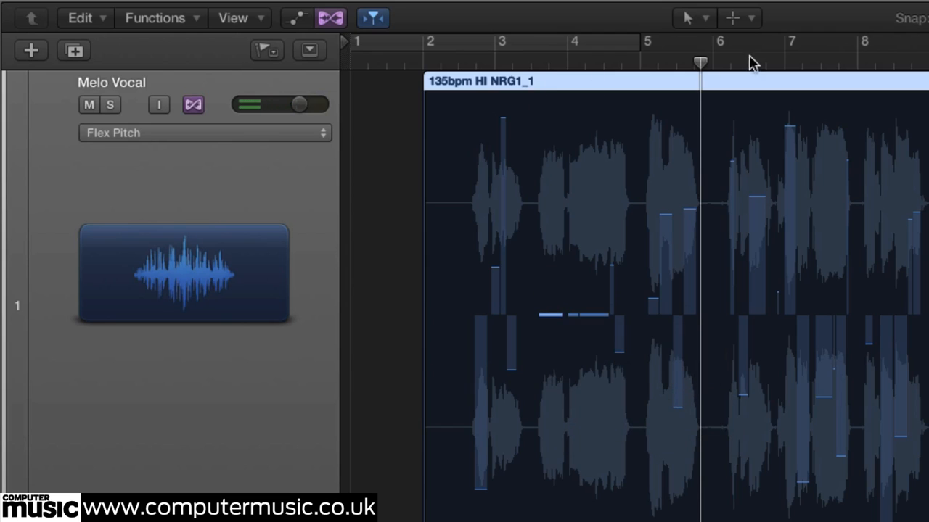
Play back the corrected vocal notes from between bars 3 and 4, and undo the last pitch correction.
drag(701, 62, 531, 65)
key(space)
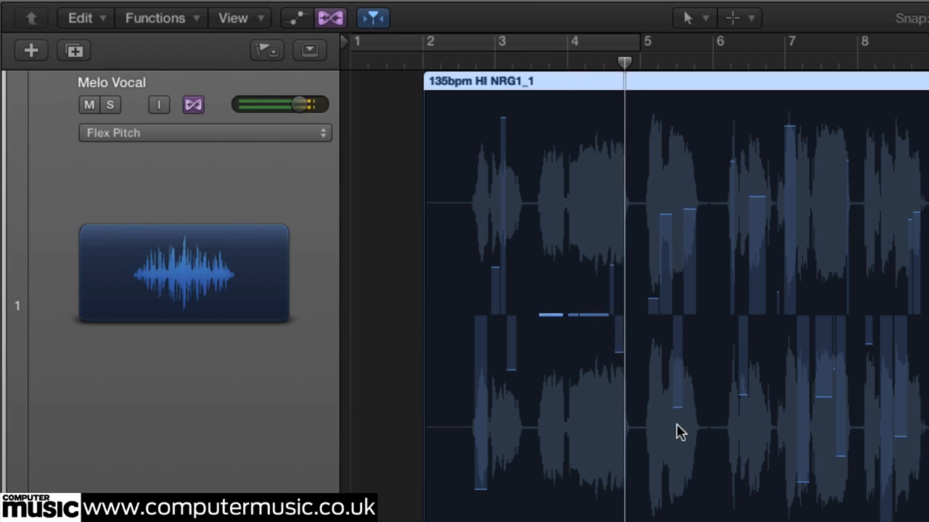
key(space)
key(super+z)
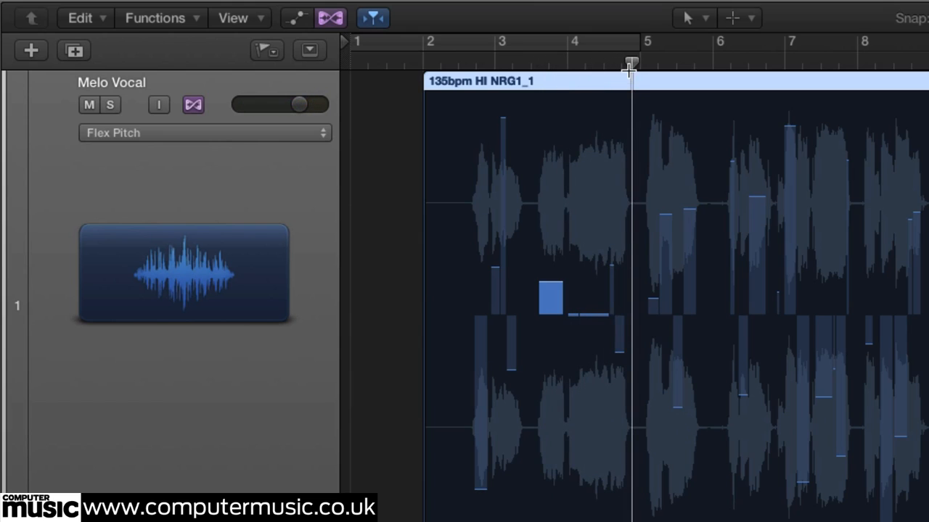
Undo the two remaining pitch corrections on the Melo Vocal notes and play the original vocal from between bars 3 and 4.
key(super+z)
key(super+z)
drag(630, 64, 531, 65)
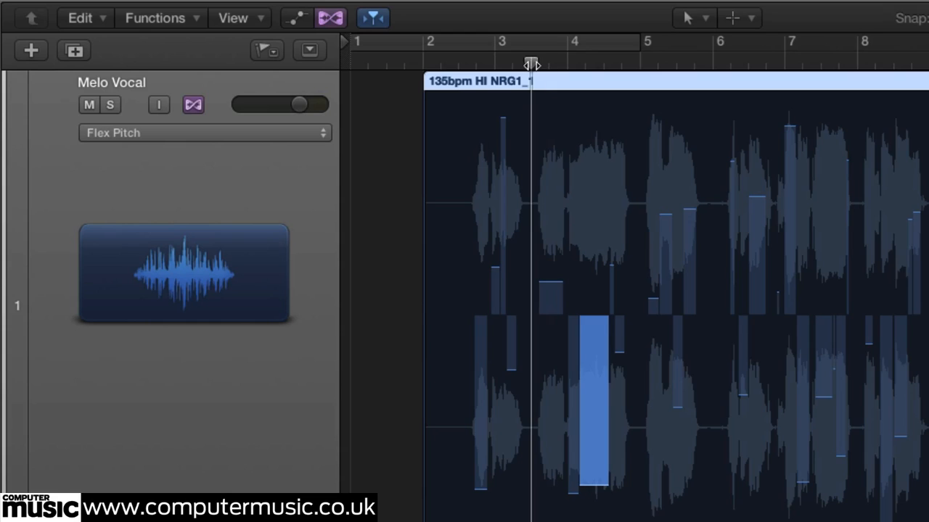
key(space)
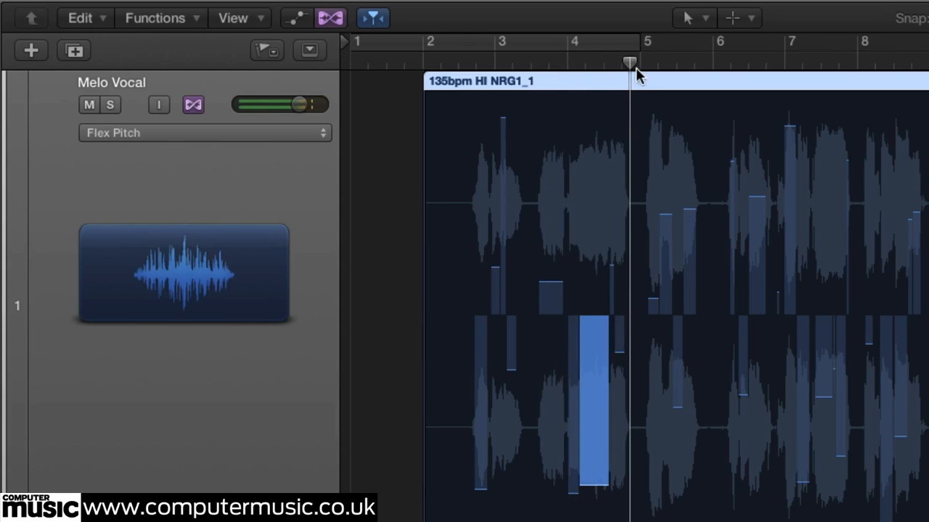
Redo the three pitch corrections and play back the corrected vocal notes from between bars 3 and 4.
drag(630, 64, 532, 63)
key(super+shift+z)
key(super+shift+z)
key(super+shift+z)
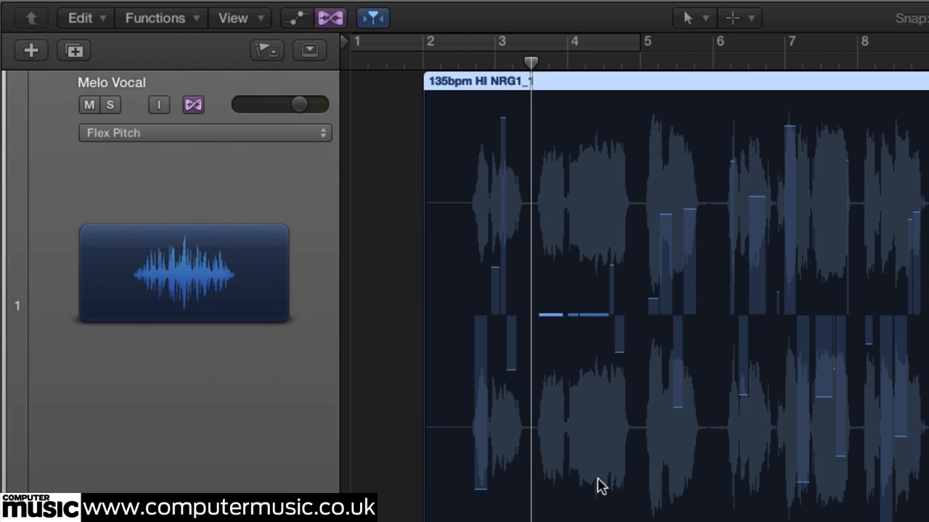
key(space)
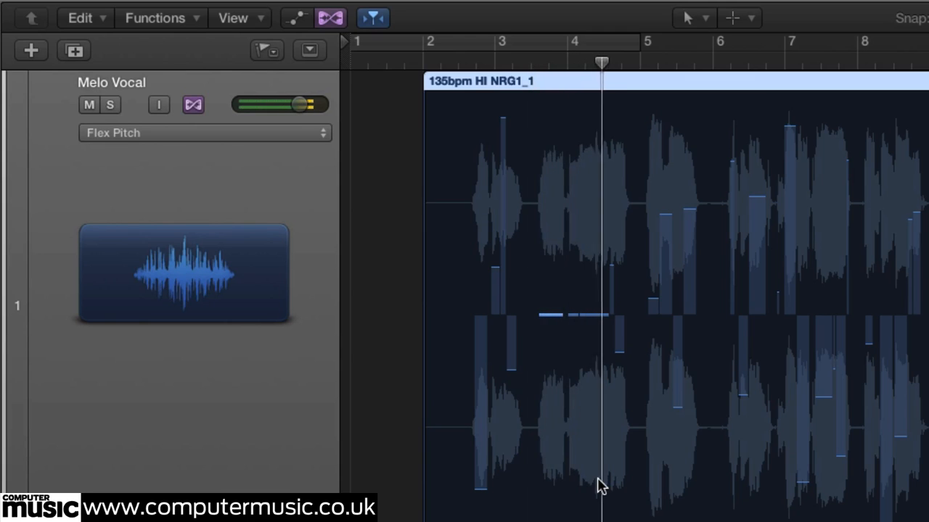
key(space)
Set all notes in the Melo Vocal region to perfect pitch and play the region back from between bars 2 and 3.
right_click(565, 244)
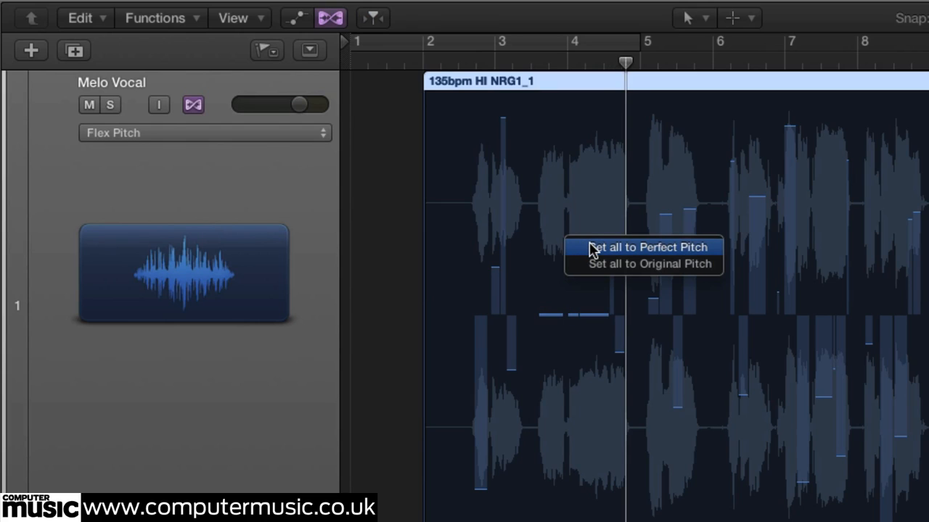
click(591, 248)
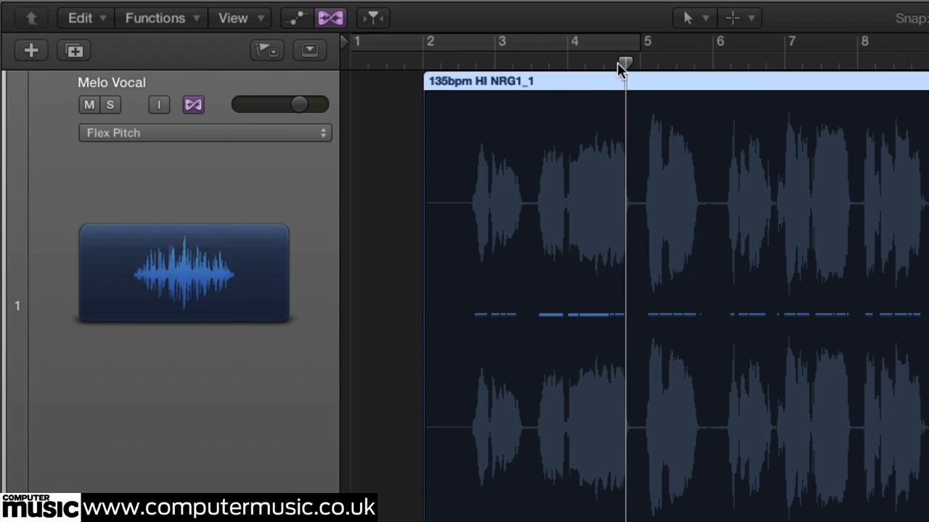
drag(624, 61, 458, 61)
key(space)
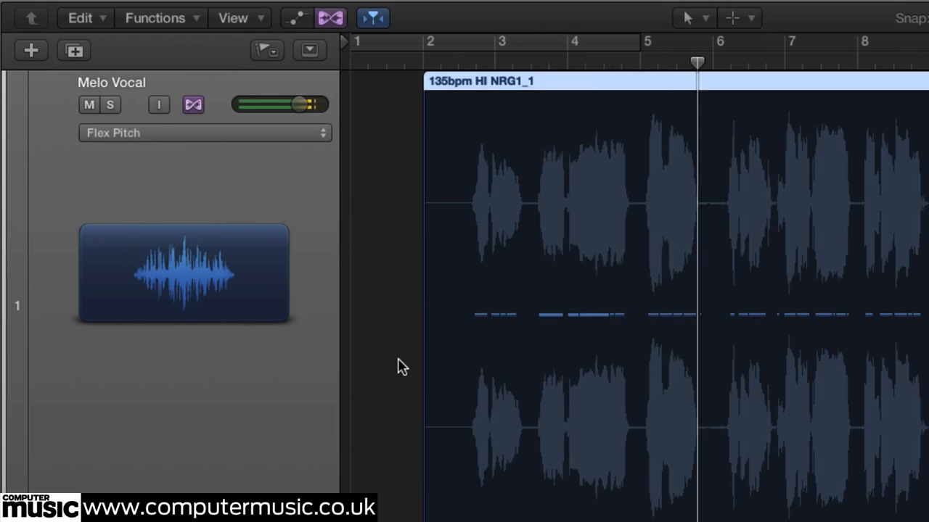
Set all notes in the Melo Vocal region to original pitch and deselect the region.
right_click(608, 234)
click(635, 255)
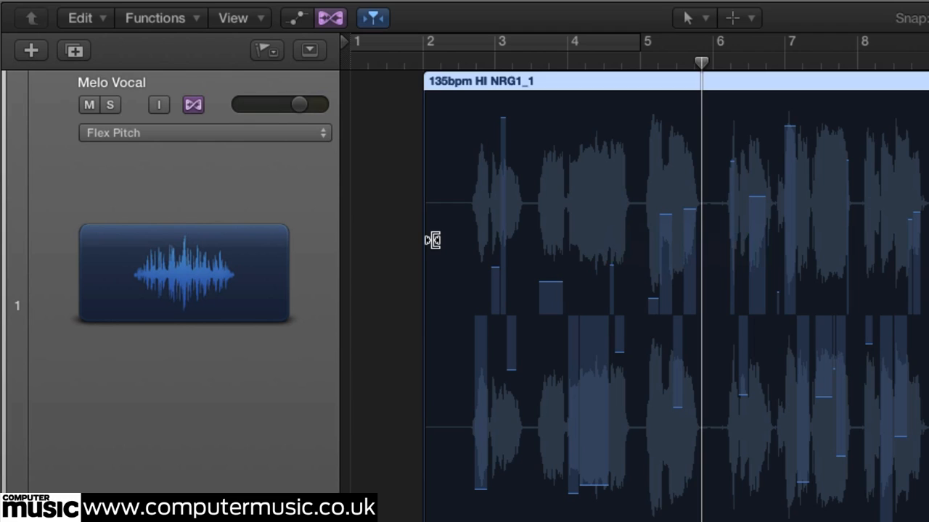
click(393, 283)
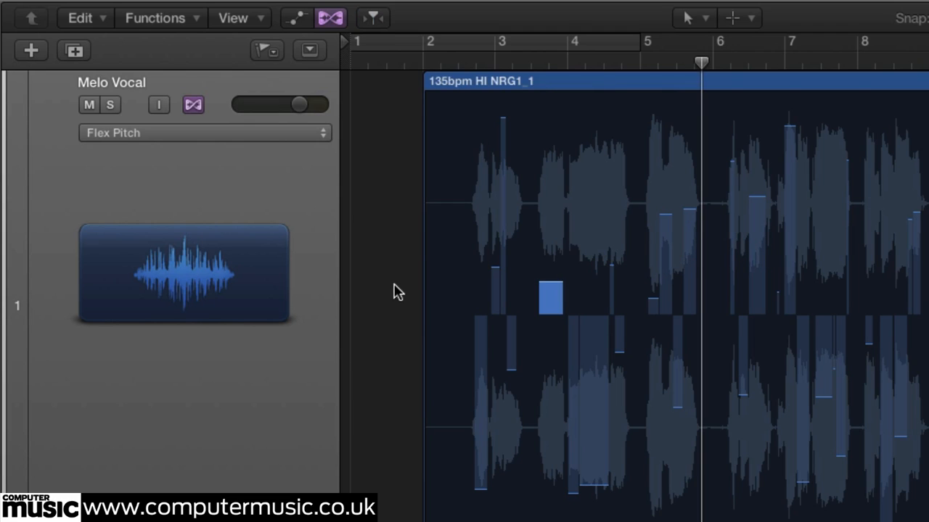
Try the single-note pitch options, including Set to Perfect Pitch, on the long Melo Vocal notes between bars 3 and 5.
right_click(548, 290)
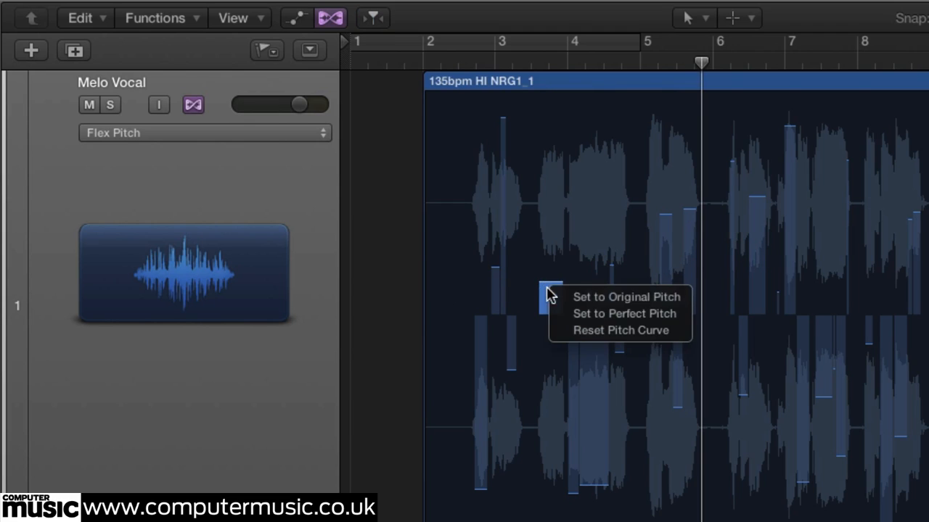
click(572, 315)
right_click(589, 335)
click(616, 346)
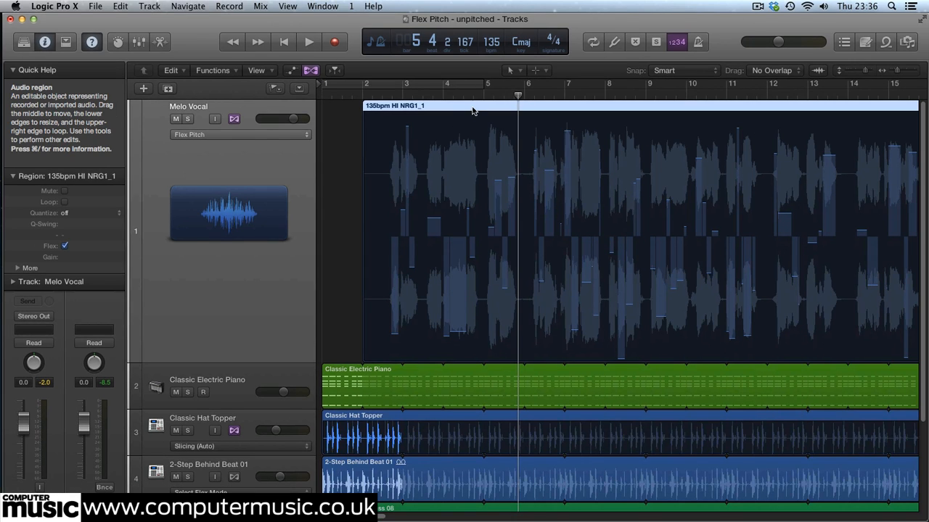
Open the Melo Vocal region in an enlarged track editor and play back its first phrase with the first note selected.
double_click(472, 111)
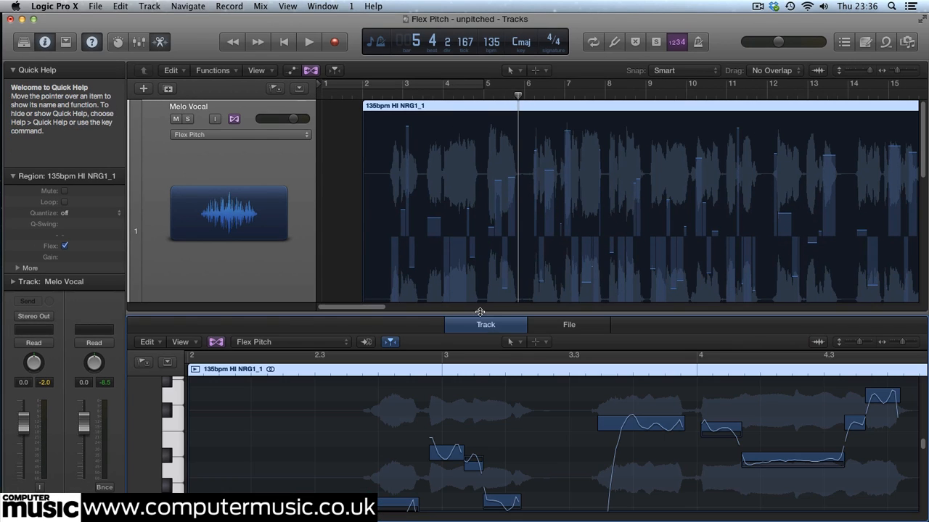
drag(479, 312, 473, 113)
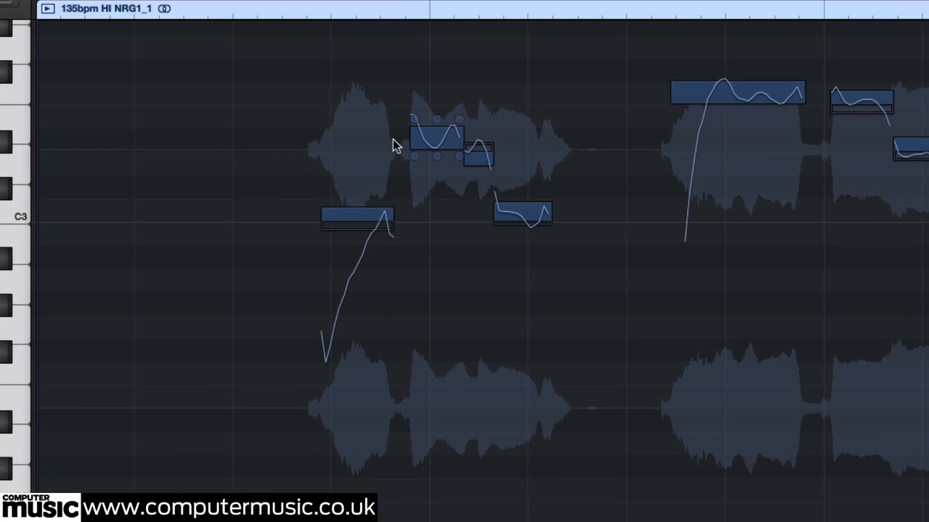
mouse_move(381, 280)
click(357, 218)
key(space)
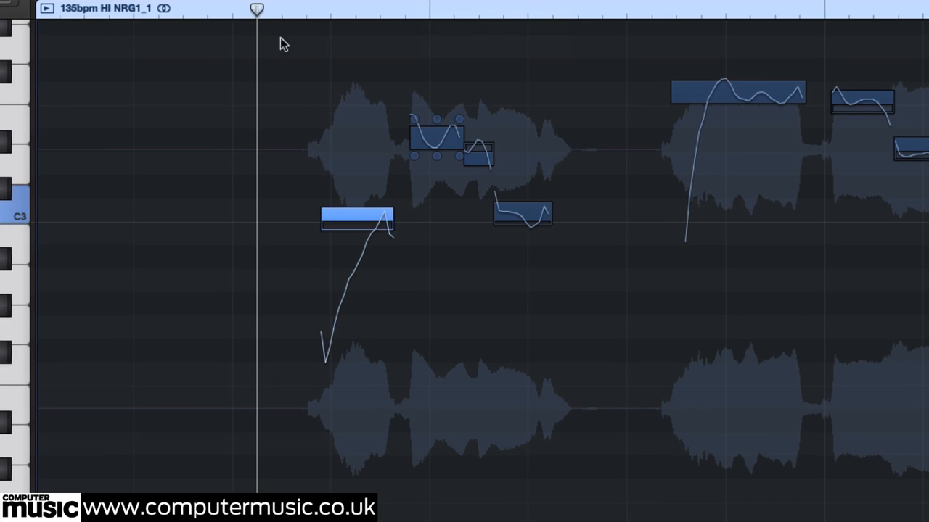
key(space)
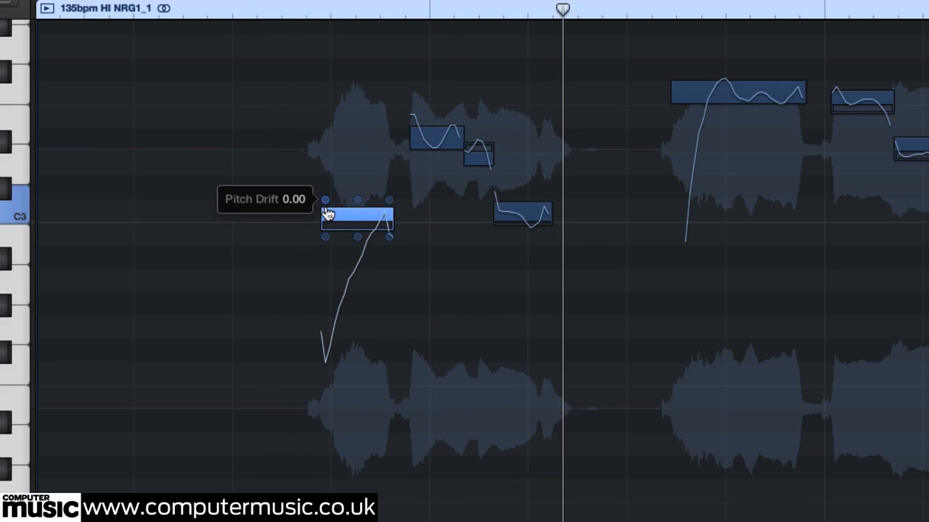
Set the pitch drift at the start of the first vocal note to 3.70 and play the phrase back.
drag(327, 215, 330, 32)
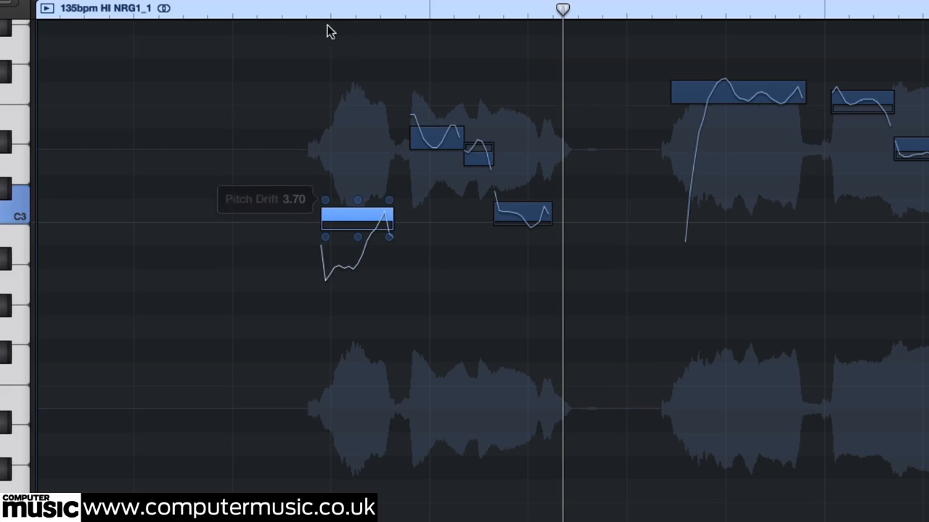
key(space)
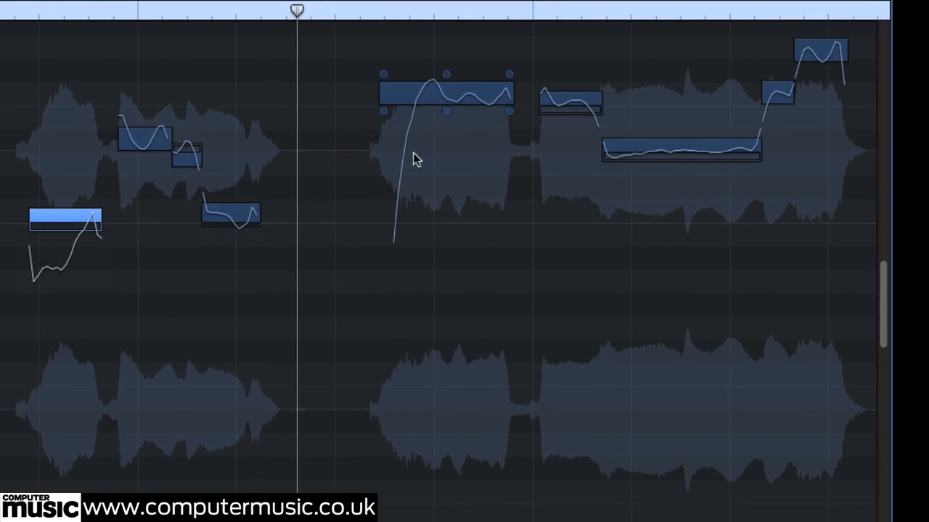
Try different vibrato amounts on the long note between bars 3 and 4, including 24%, and audition them.
mouse_move(448, 115)
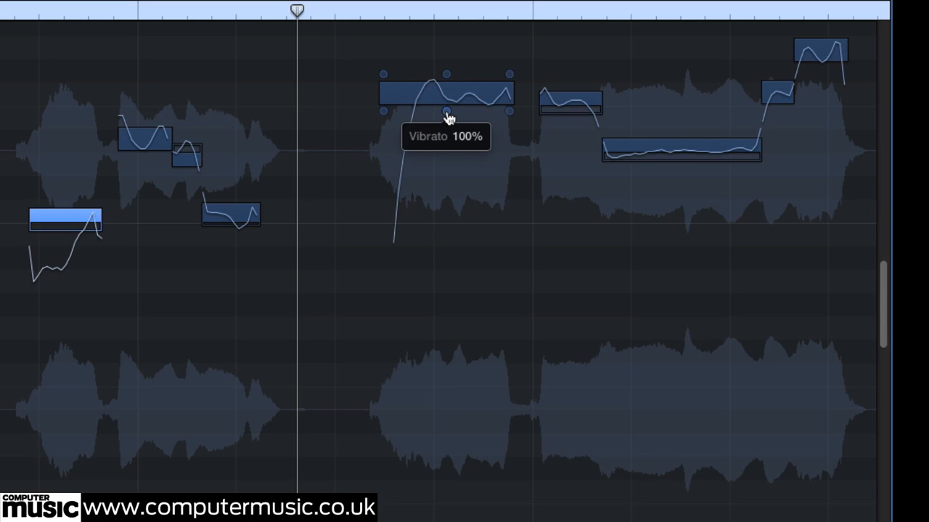
drag(447, 115, 447, 123)
drag(446, 111, 450, 133)
mouse_move(448, 120)
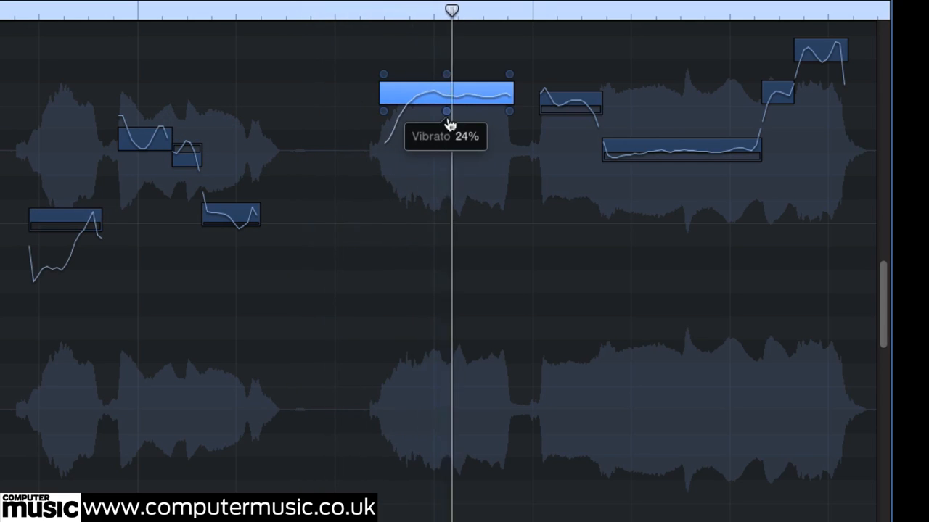
drag(447, 111, 373, 37)
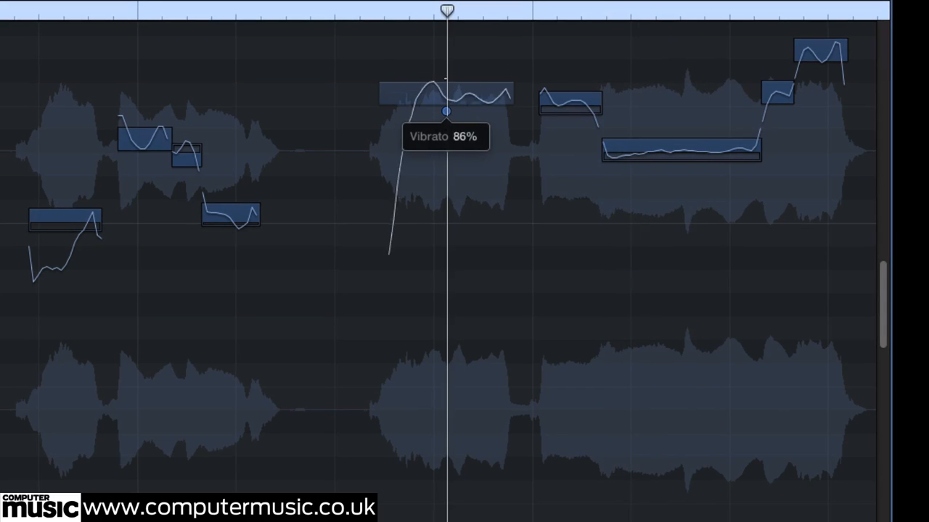
click(359, 10)
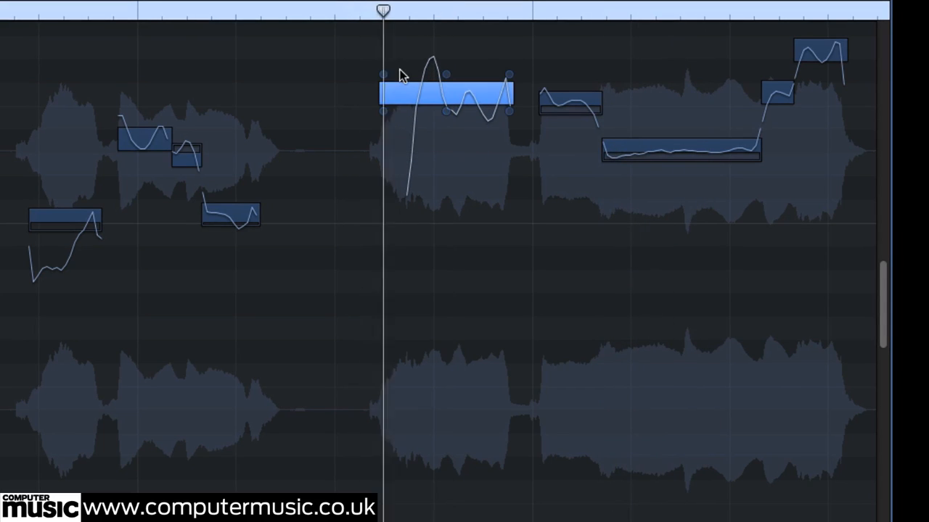
drag(445, 116, 442, 189)
key(space)
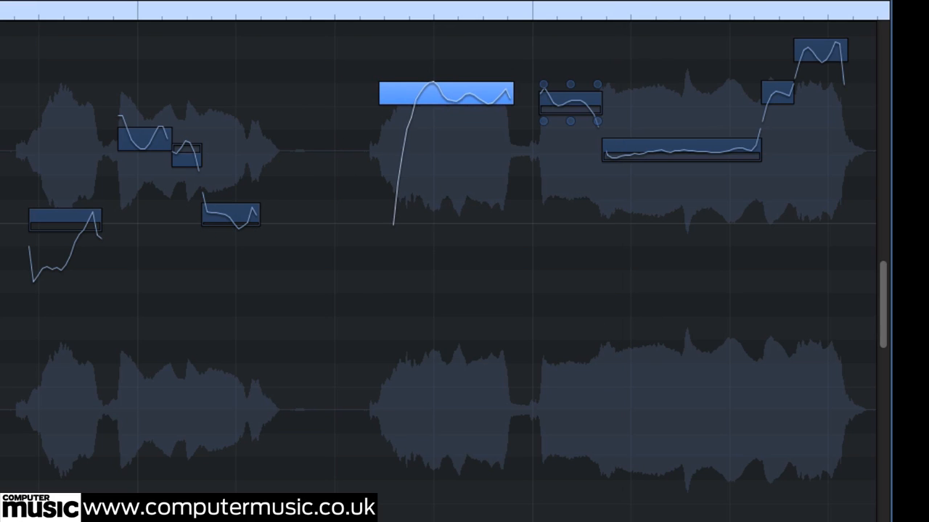
Adjust the formant shift of the high note just after bar 5 and play it back from just before bar 5.
drag(0, 18, 1, 9)
click(446, 19)
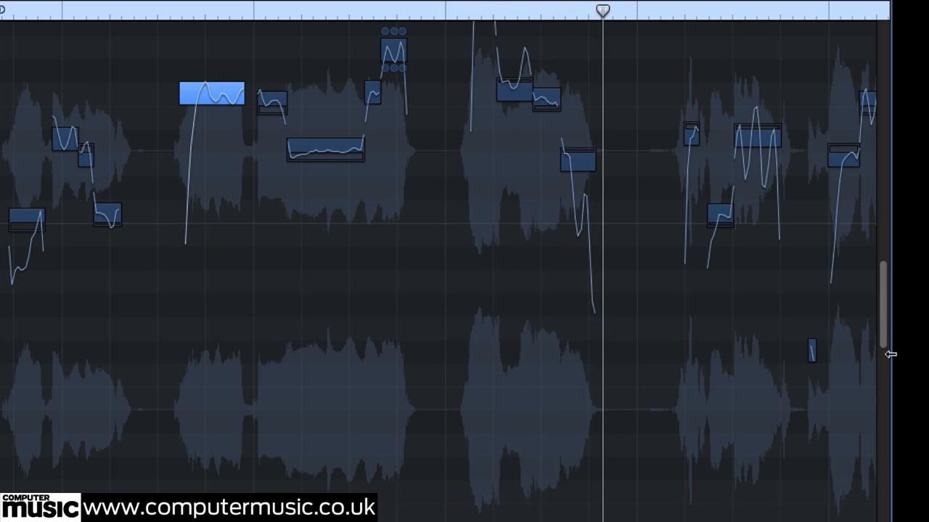
drag(885, 341, 882, 310)
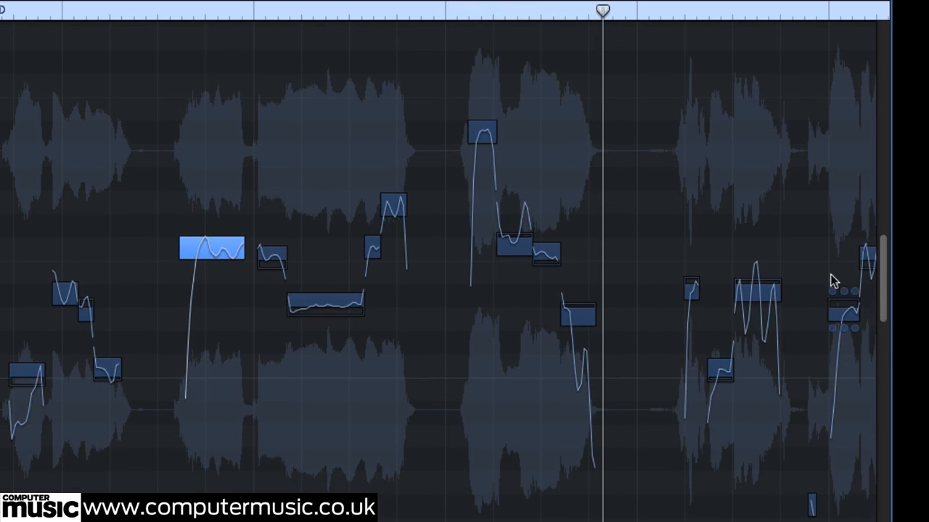
click(482, 132)
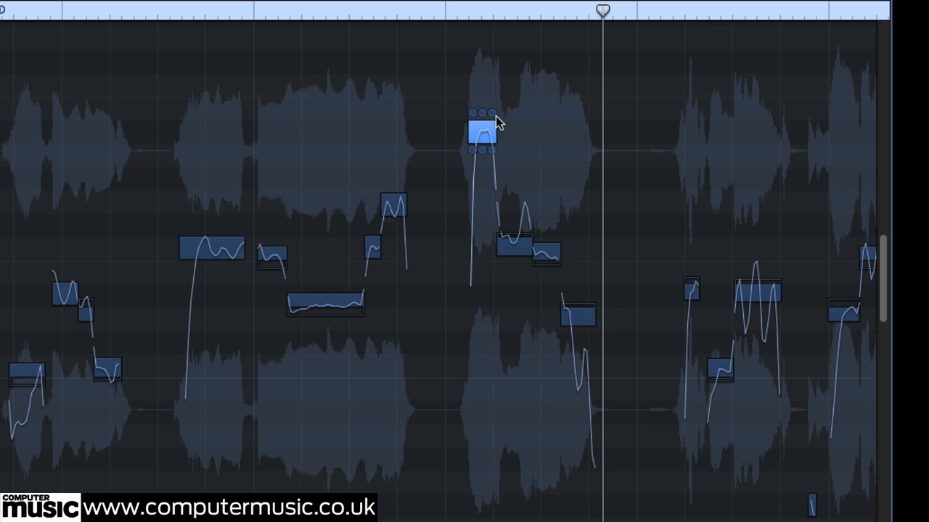
drag(490, 147, 492, 188)
click(423, 15)
key(space)
Readjust the formant shift of the high note just after bar 5, including to -120, and audition each change.
drag(487, 241, 487, 241)
click(433, 10)
key(space)
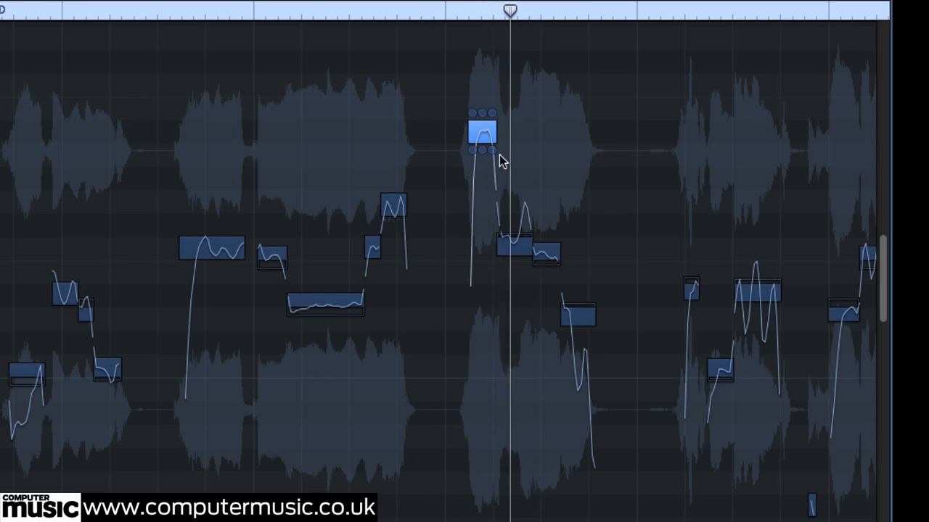
drag(493, 152, 492, 139)
click(445, 12)
key(space)
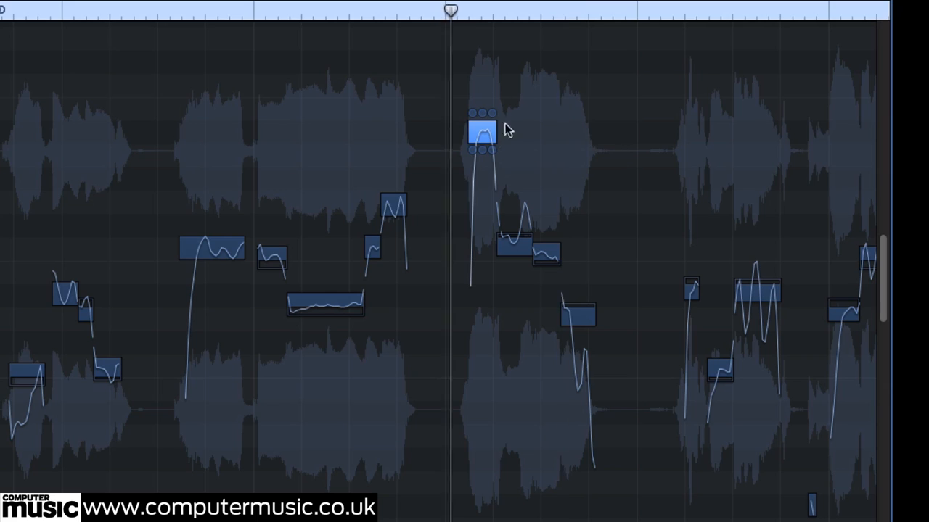
mouse_move(494, 157)
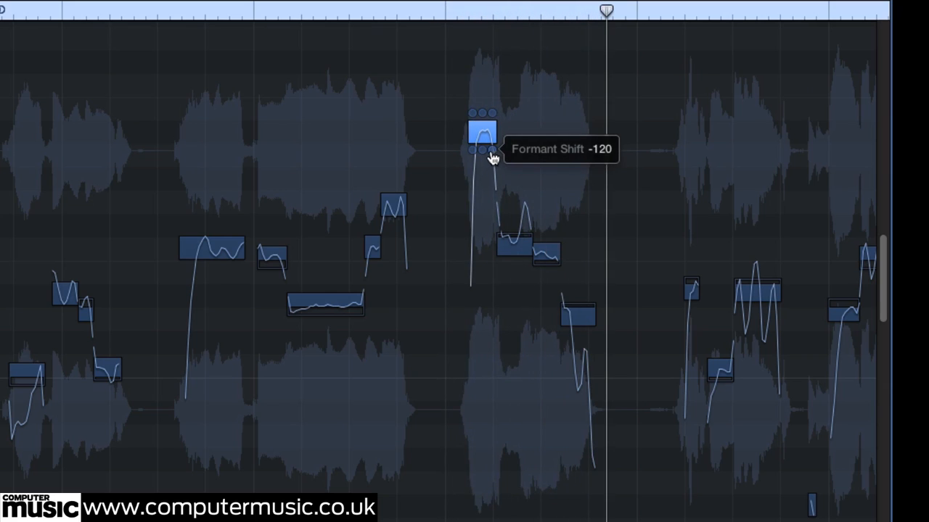
drag(492, 158, 492, 155)
Fine-tune the long note between bars 4 and 5 to the exact semitone, lower it three semitones, and play back the phrase.
click(312, 299)
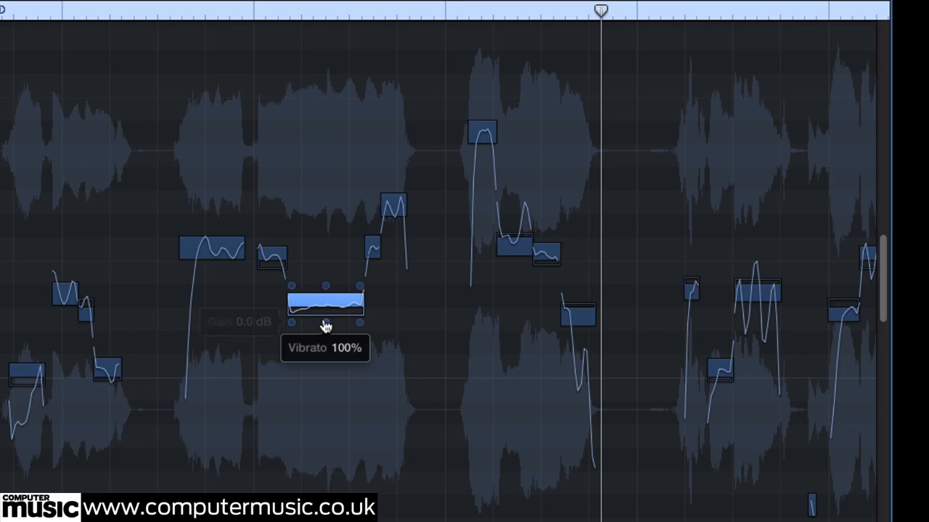
drag(329, 285, 325, 273)
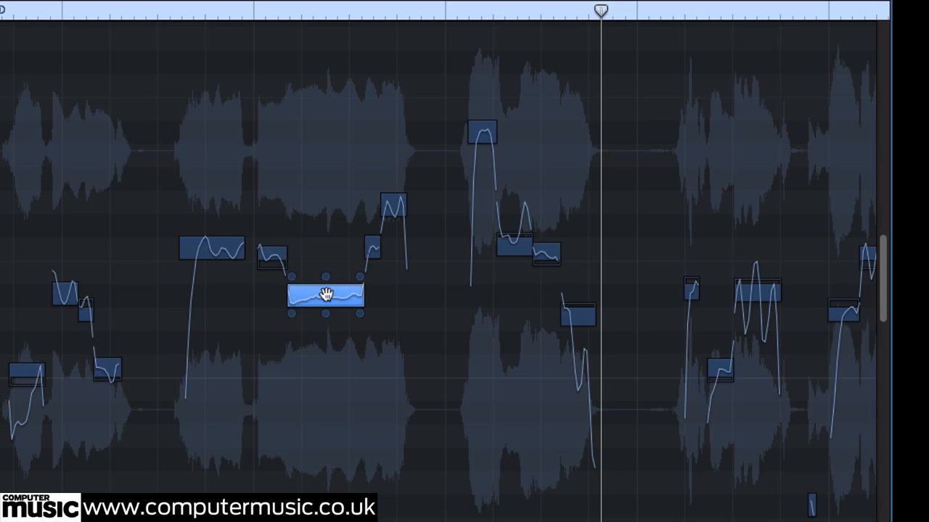
drag(326, 296, 330, 368)
click(3, 6)
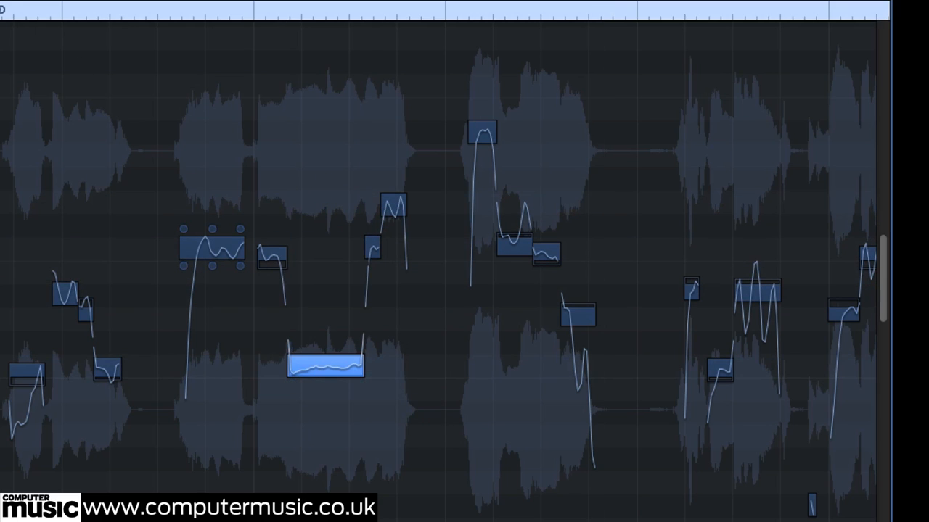
key(space)
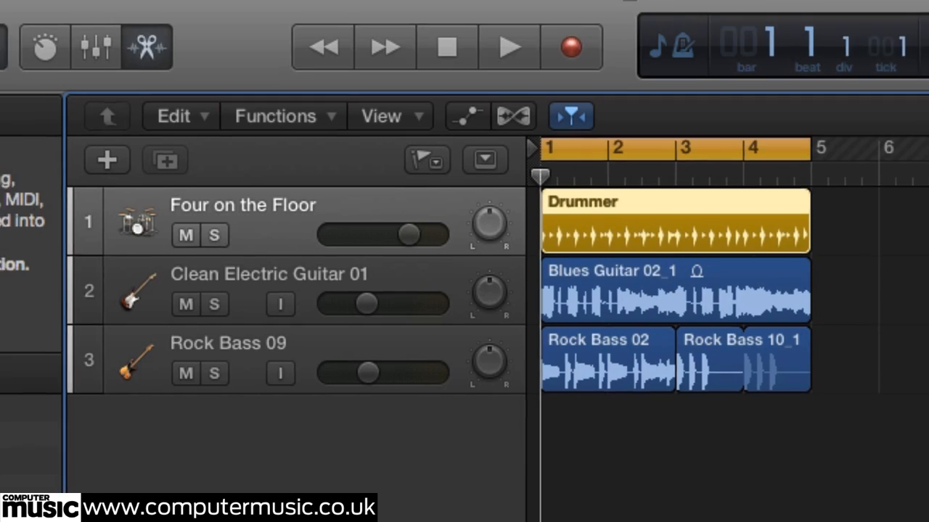
Play the four-bar cycle of drums, guitar, and bass in the Better Groove track and Drummer follow demo project.
key(space)
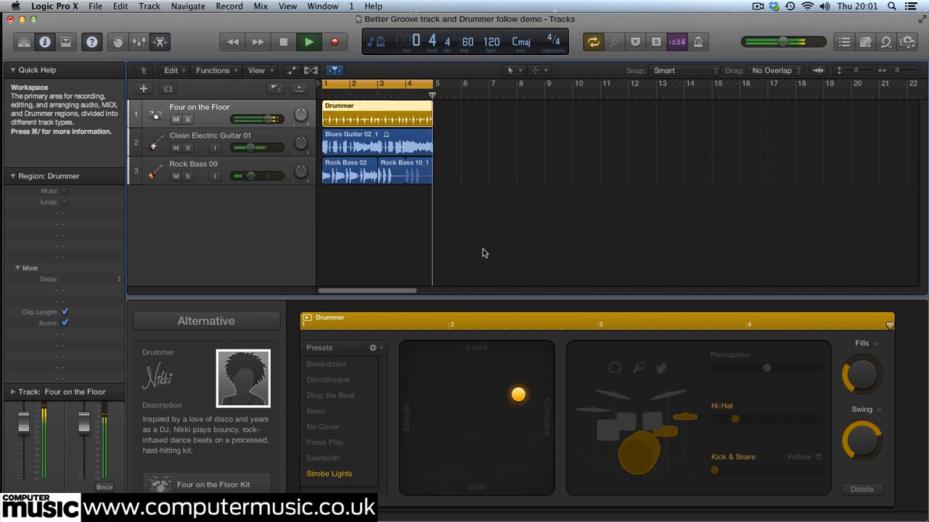
key(space)
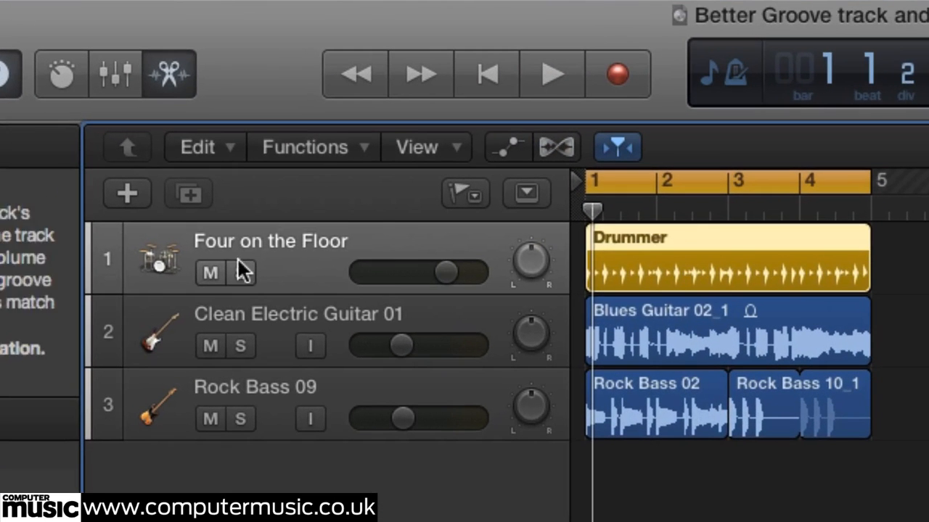
mouse_move(138, 115)
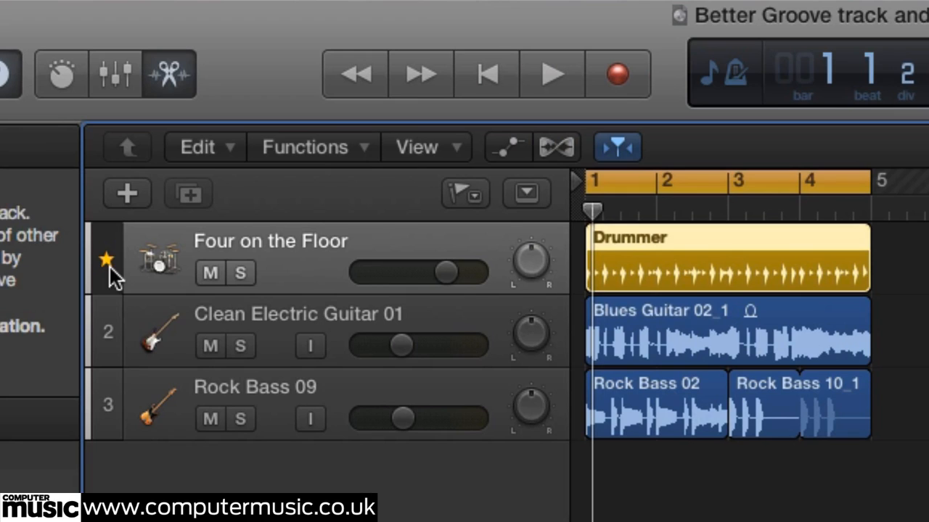
Set the Four on the Floor drum track as the groove track and make Clean Electric Guitar 01 and Rock Bass 09 match it.
mouse_move(115, 414)
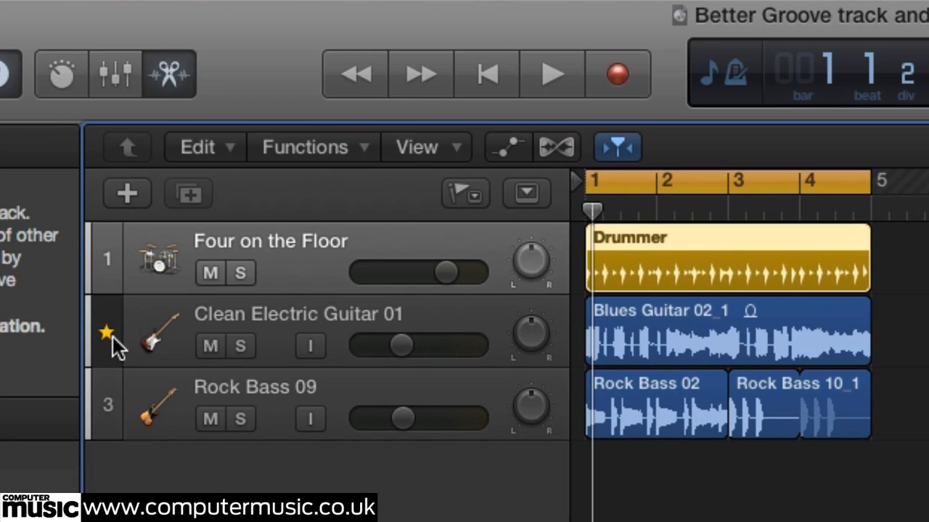
mouse_move(105, 263)
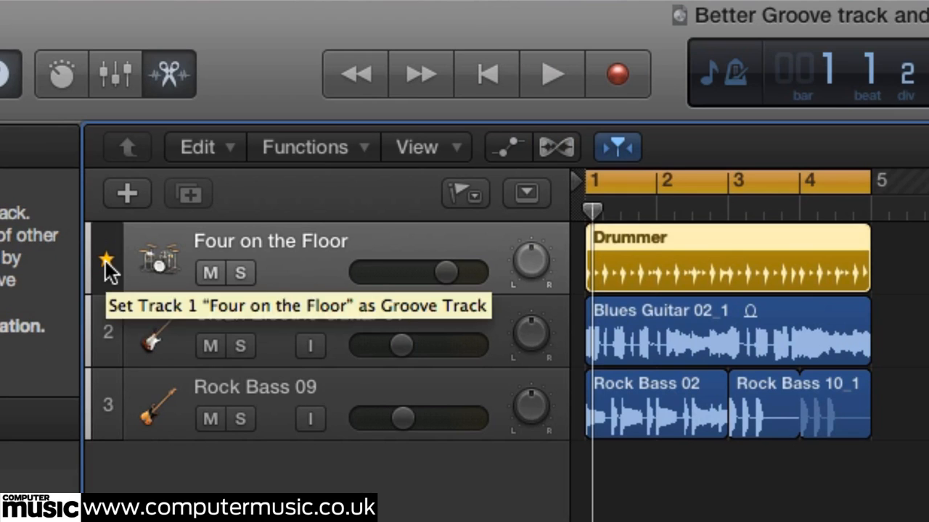
click(105, 261)
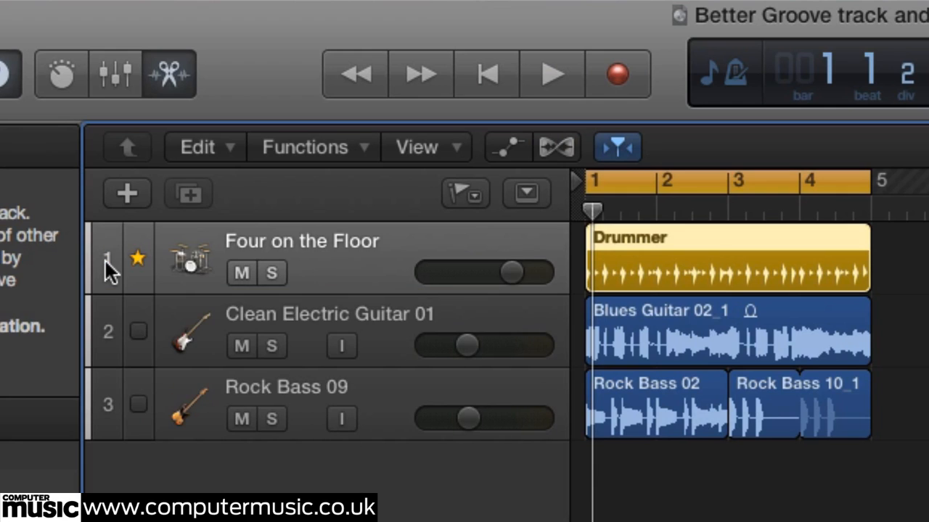
click(138, 333)
click(139, 405)
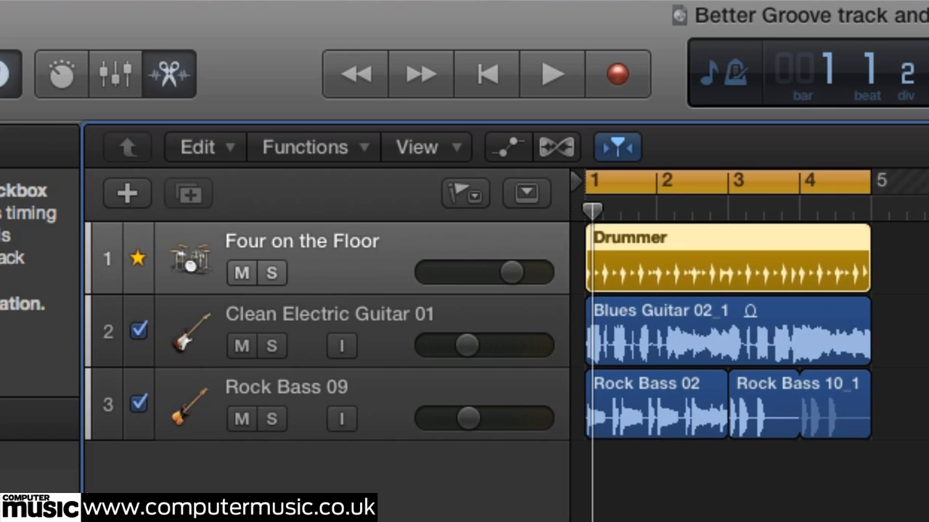
Play the cycle from bar 1, switching groove matching off and back on for the guitar and bass tracks to compare the timing.
drag(592, 213, 583, 215)
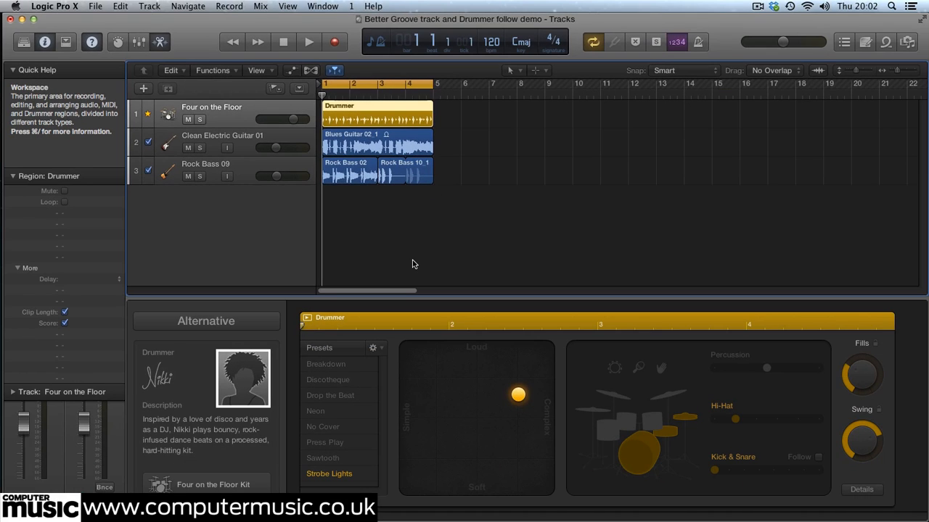
key(space)
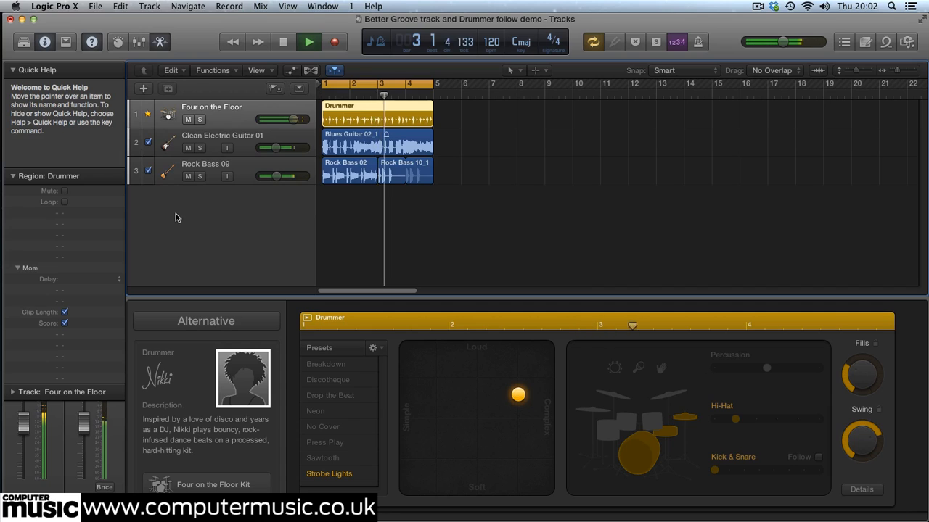
click(149, 171)
click(149, 142)
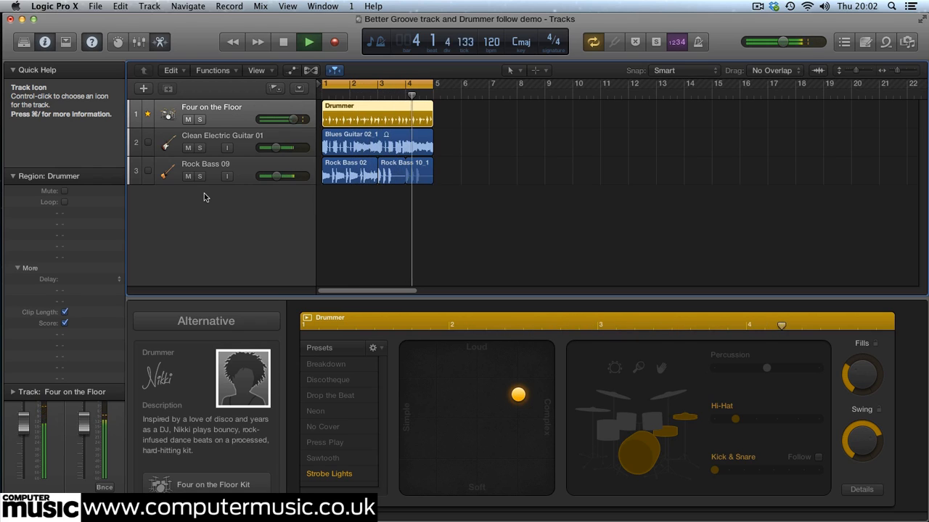
click(148, 172)
click(148, 143)
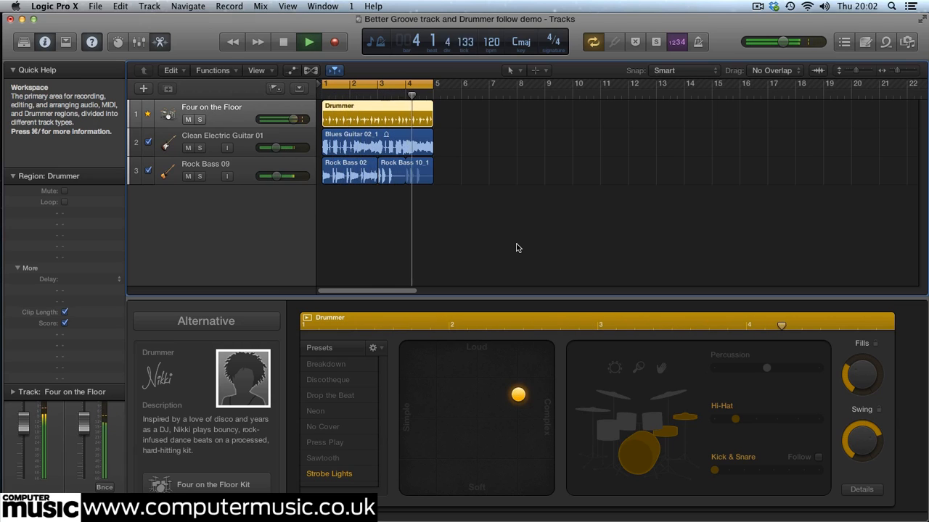
key(space)
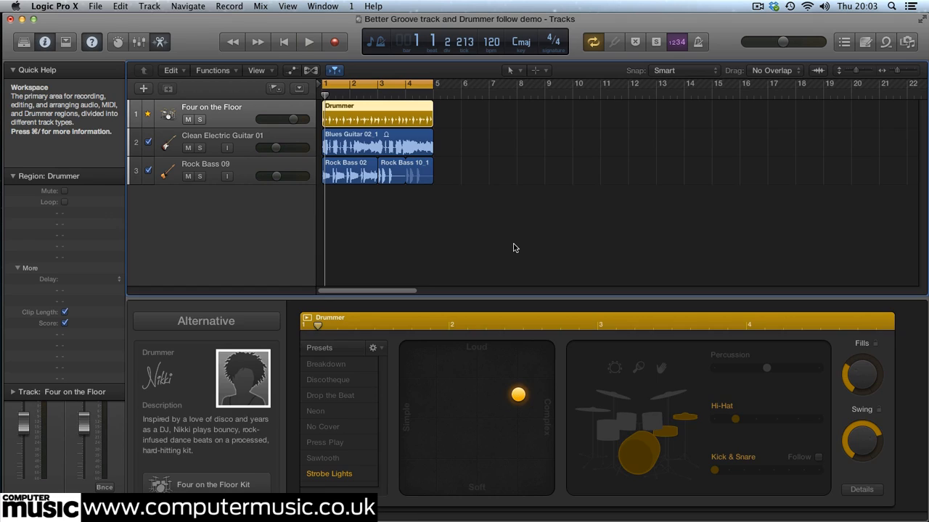
Open the Blues Guitar 02_1 region in the audio track editor.
click(372, 138)
double_click(372, 137)
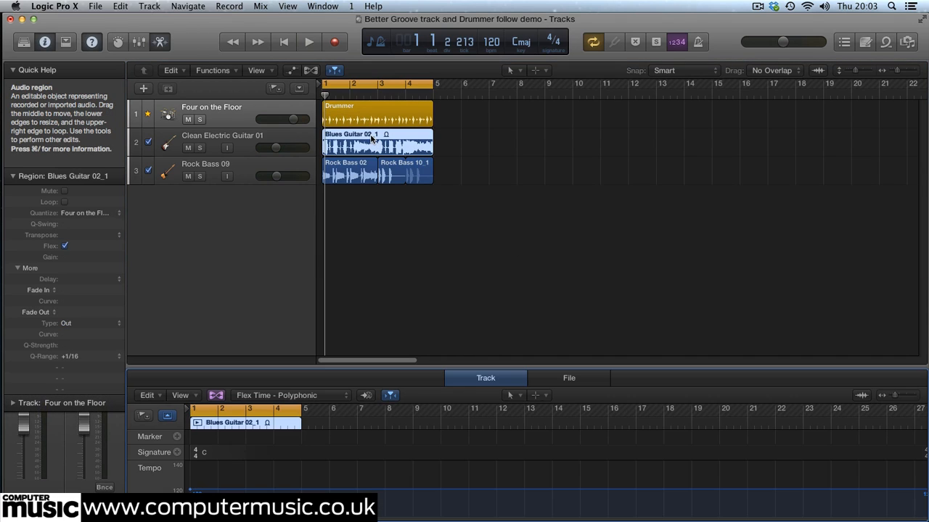